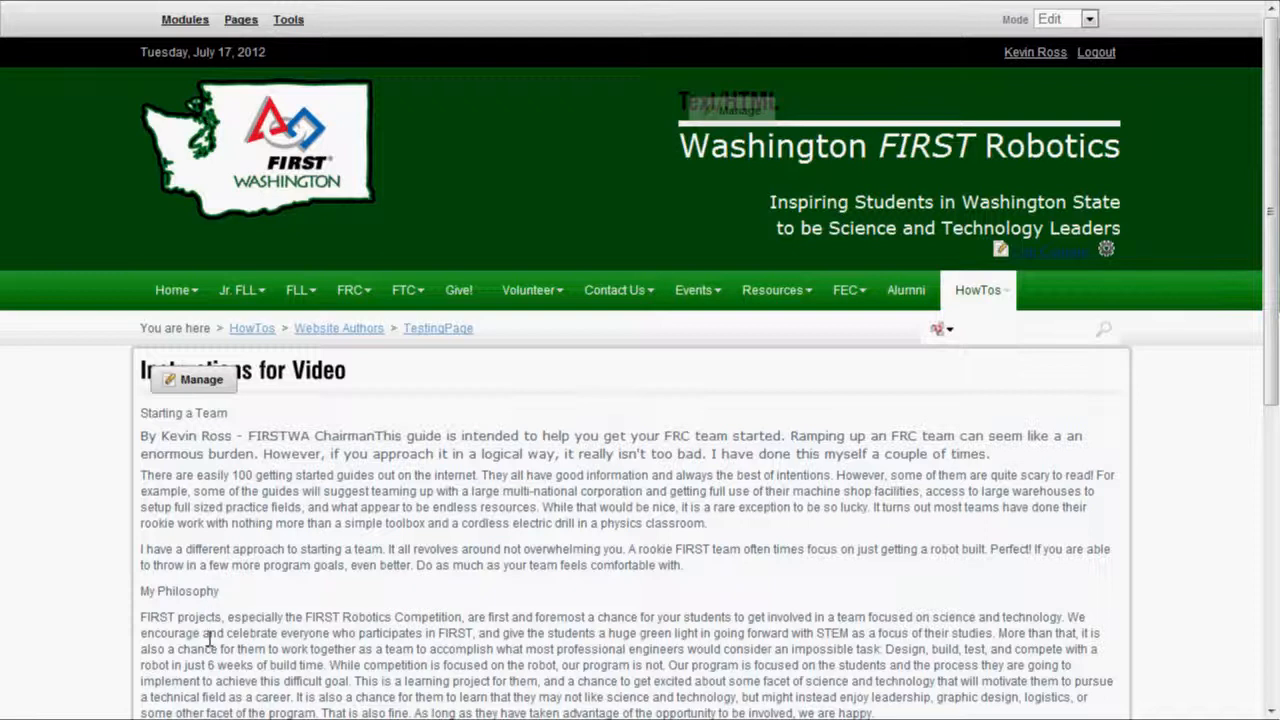
# Open the Instructions for Video module's 'Starting a Team' article through Manage > Edit Content.
pyautogui.moveTo(204, 385)
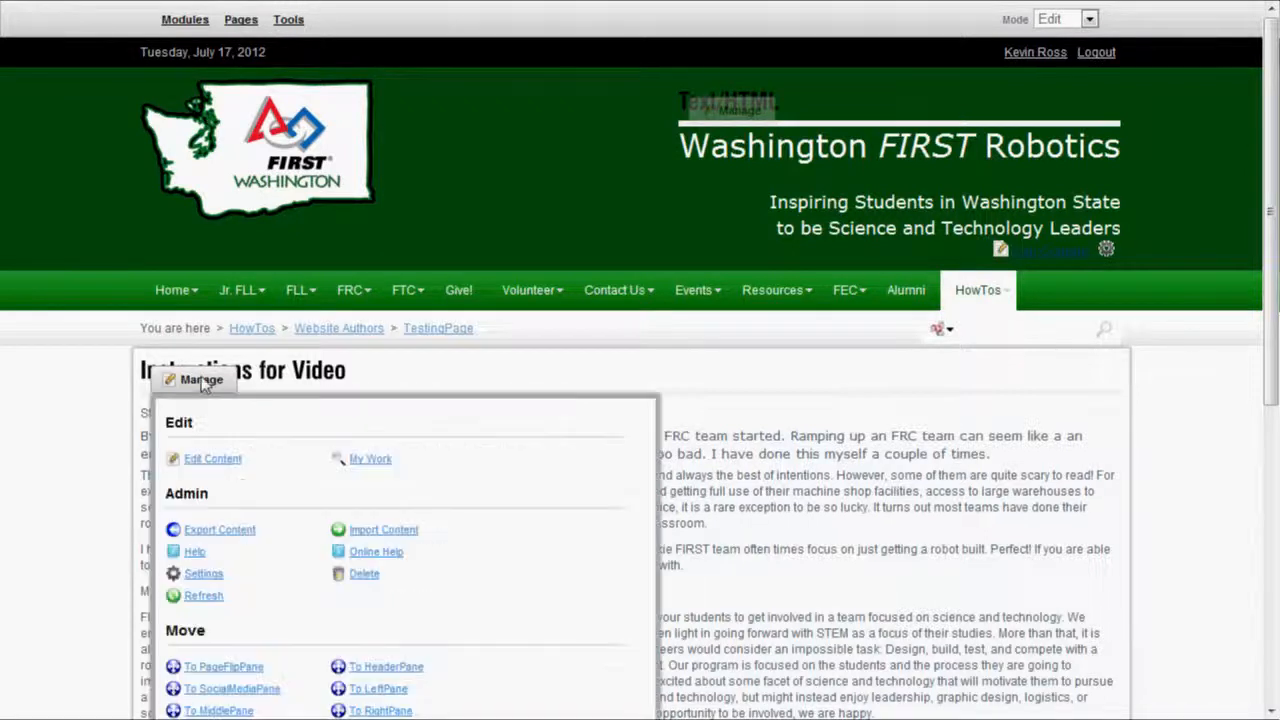
pyautogui.click(210, 459)
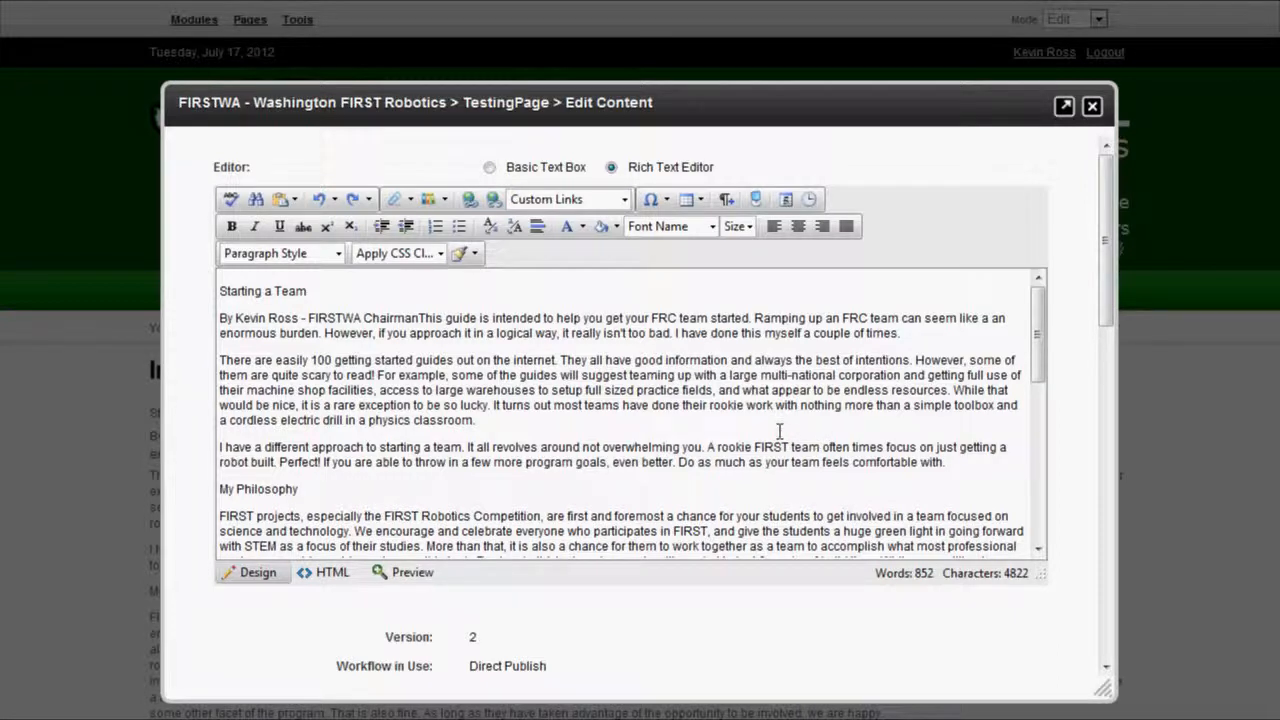
pyautogui.click(489, 170)
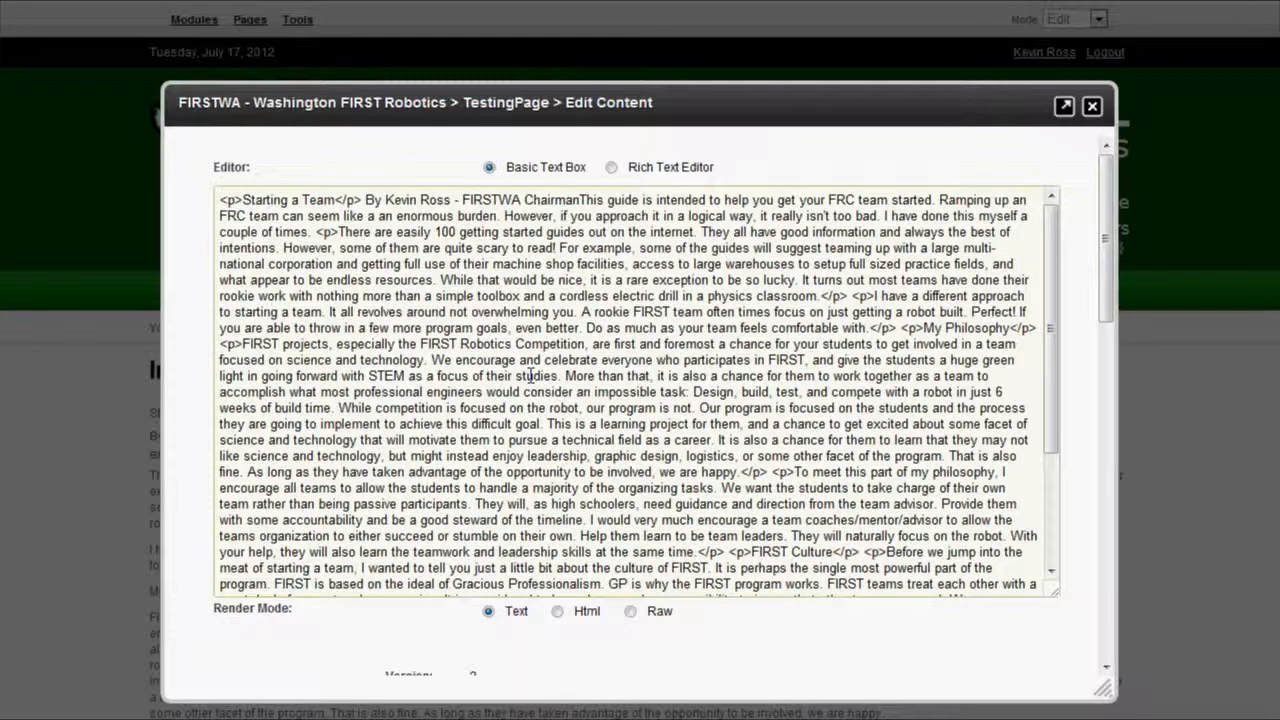
pyautogui.click(618, 167)
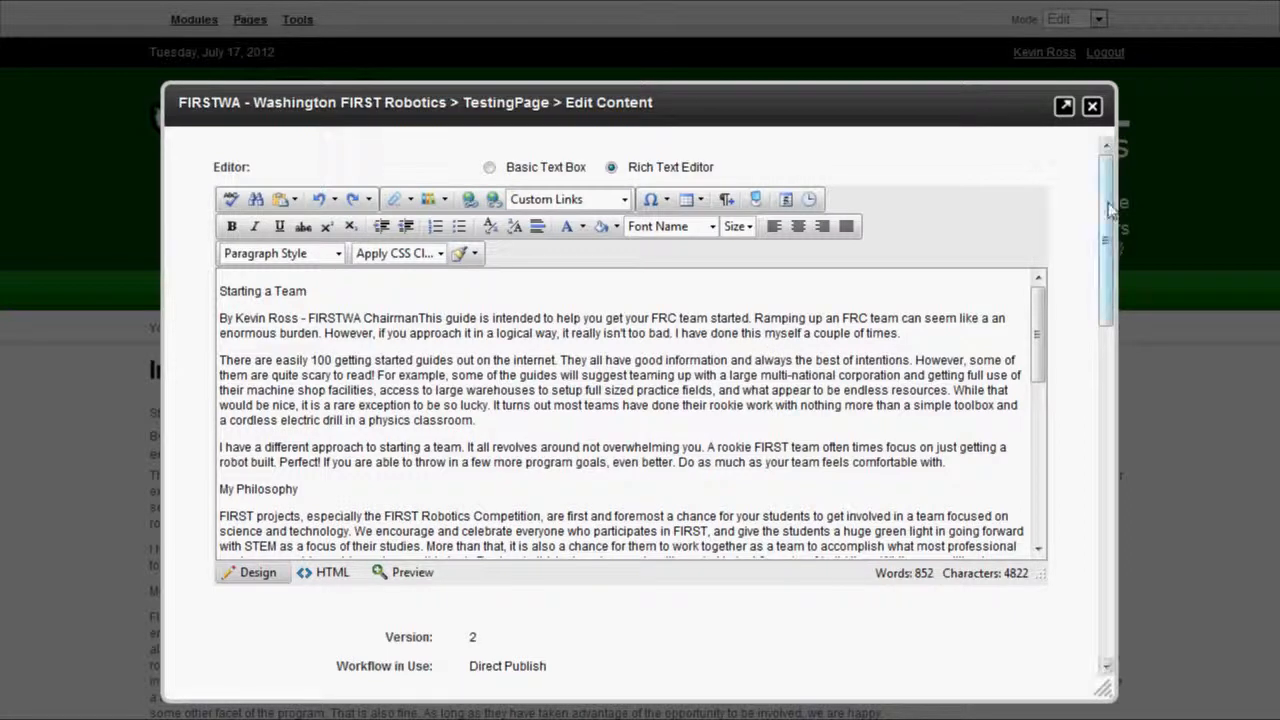
# Scroll the Edit Content dialog down to Save/Preview and back up, then maximize it.
pyautogui.moveTo(1108, 205); pyautogui.dragTo(1107, 297)
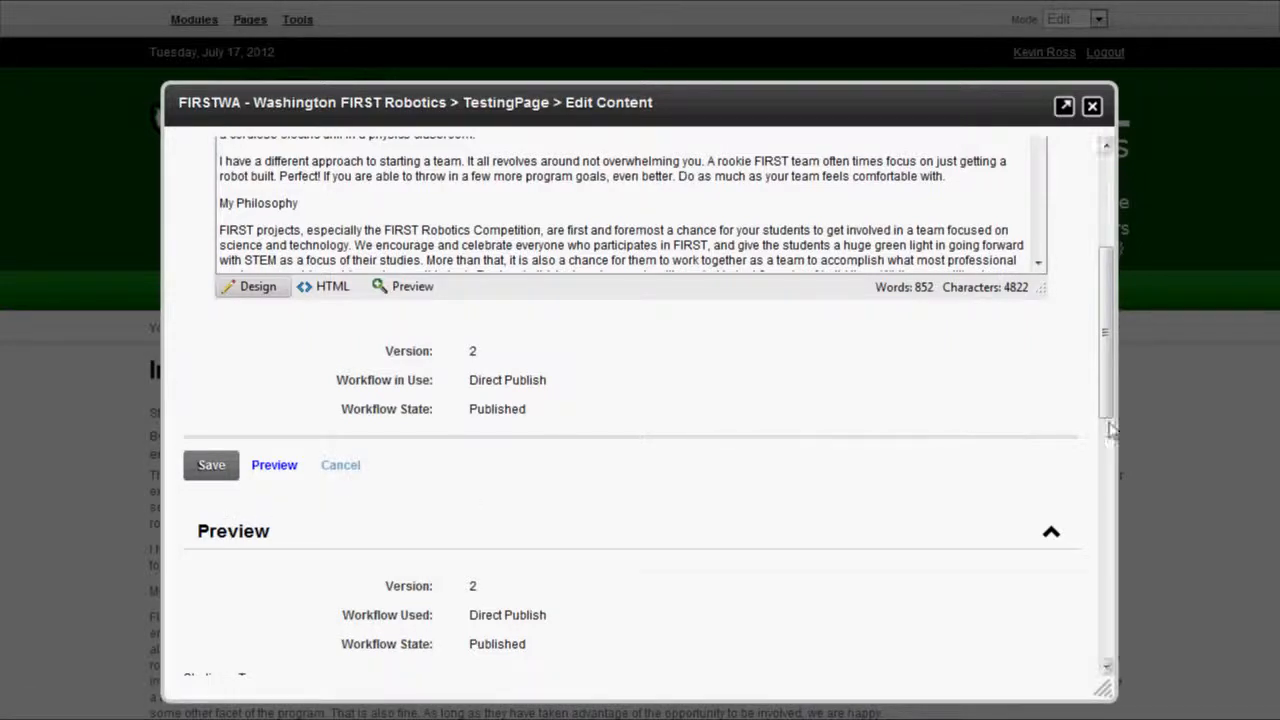
pyautogui.moveTo(1107, 414); pyautogui.dragTo(1107, 307)
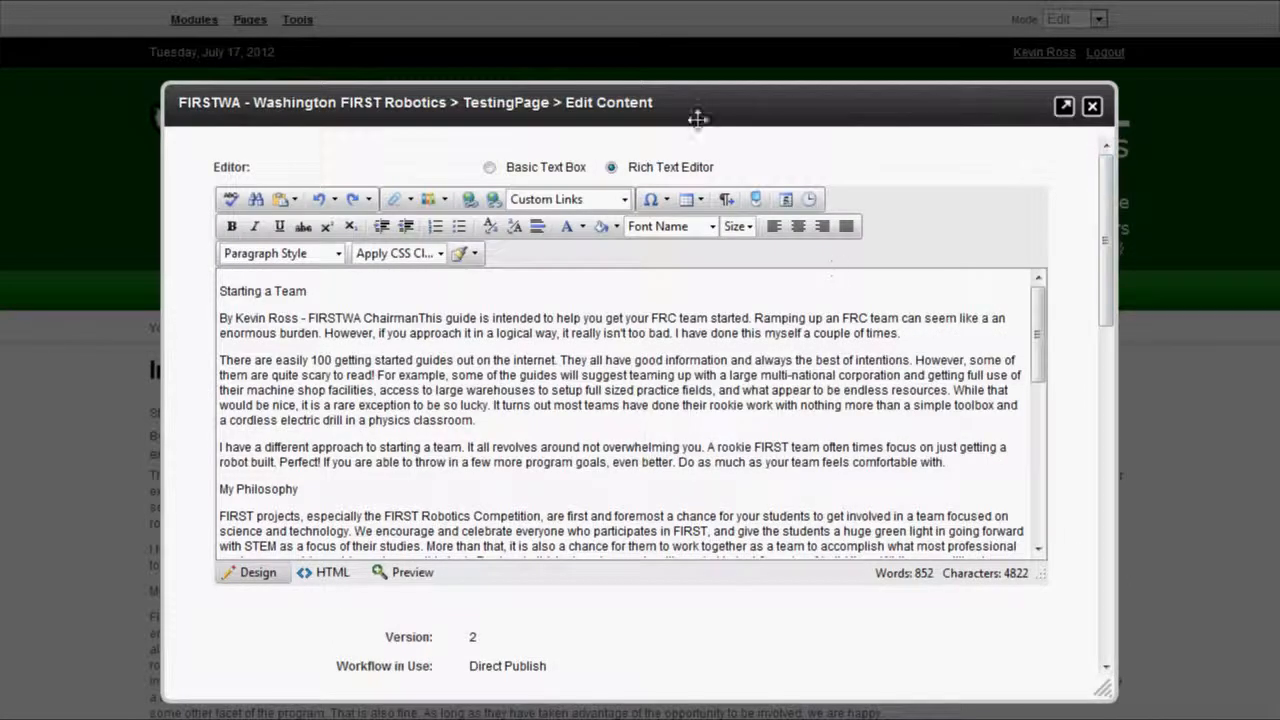
pyautogui.click(1066, 110)
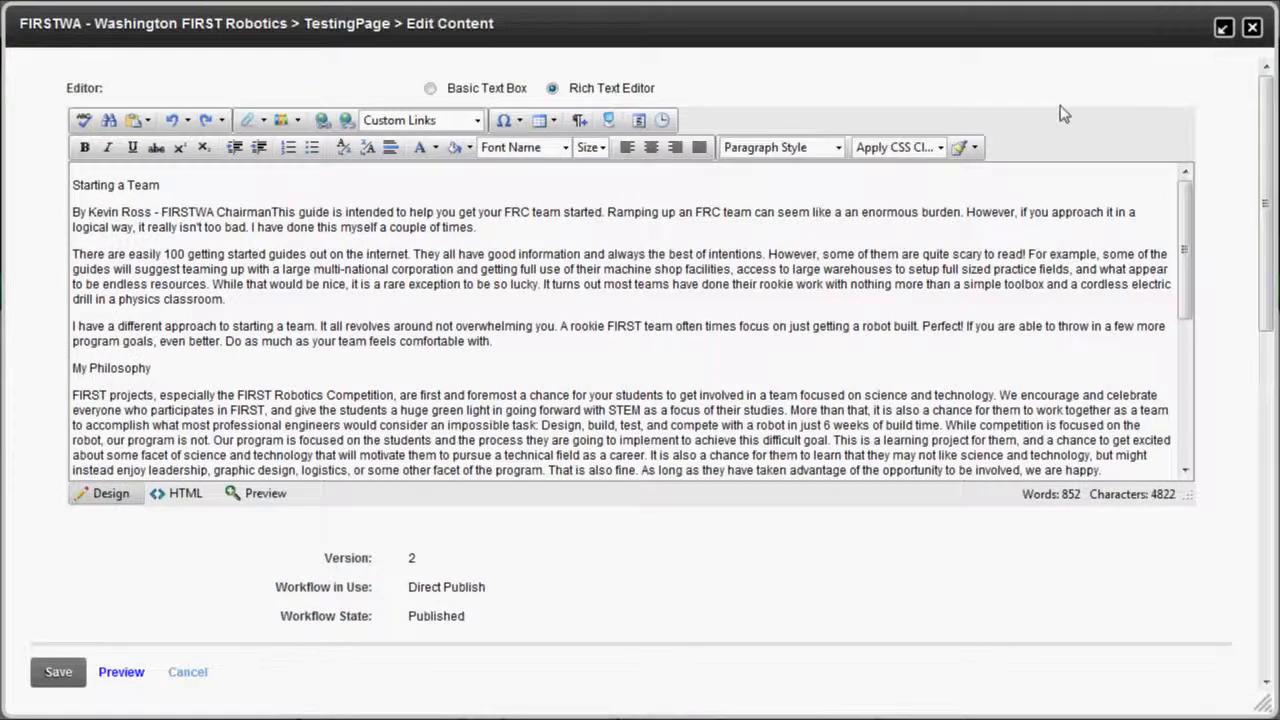
# Restore and close the Edit Content dialog, then reopen the article via Manage > Edit Content.
pyautogui.click(1222, 30)
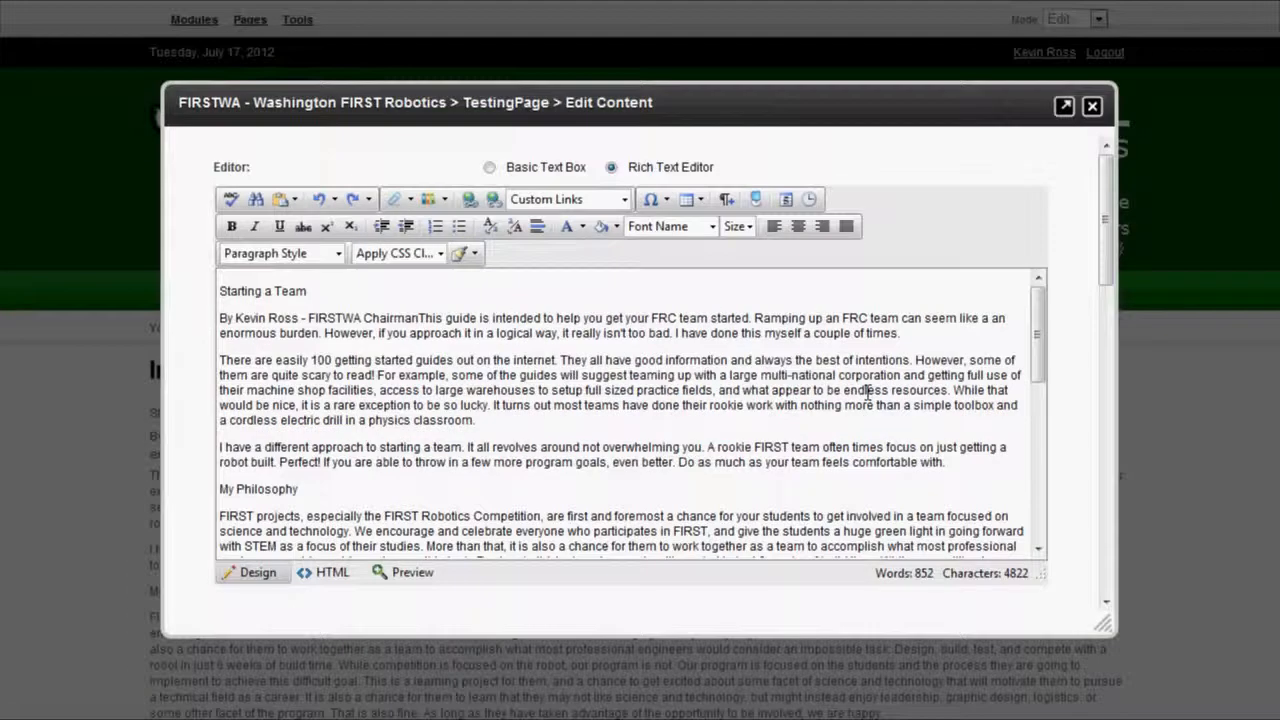
pyautogui.click(1092, 107)
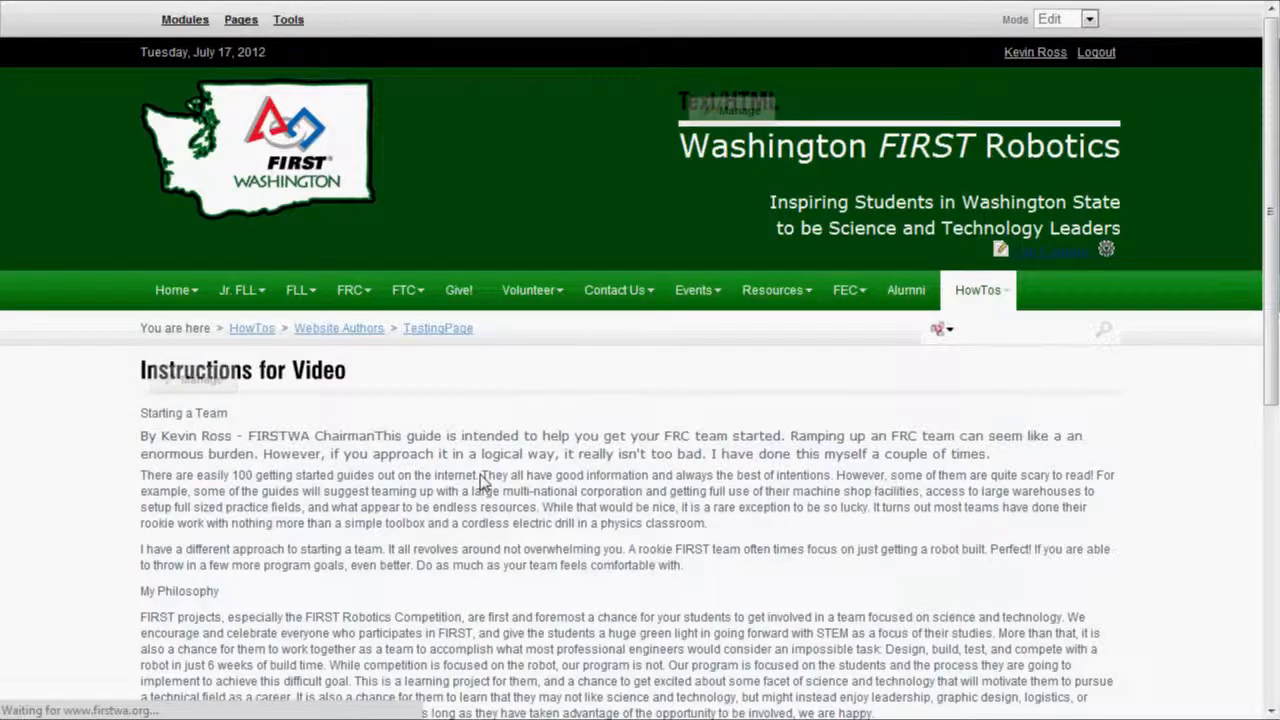
pyautogui.click(196, 385)
pyautogui.click(215, 460)
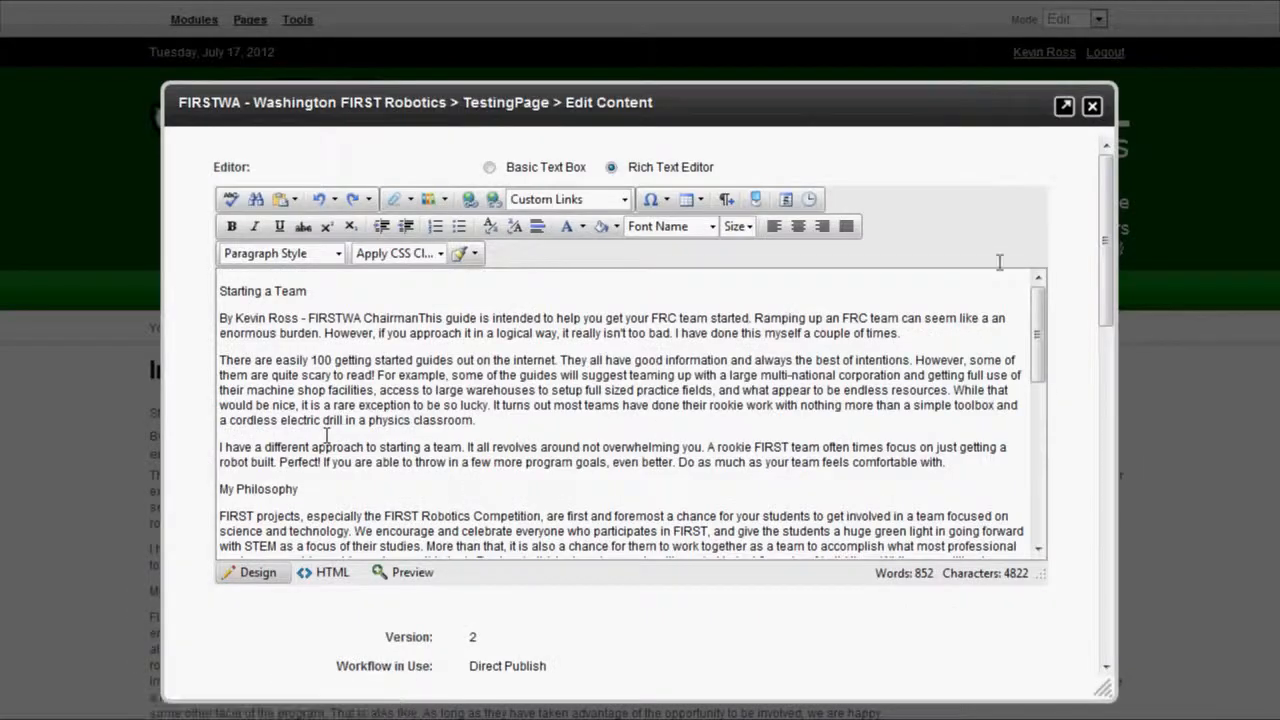
# Toggle the dialog and the text editor to full screen and back to normal size.
pyautogui.click(1064, 106)
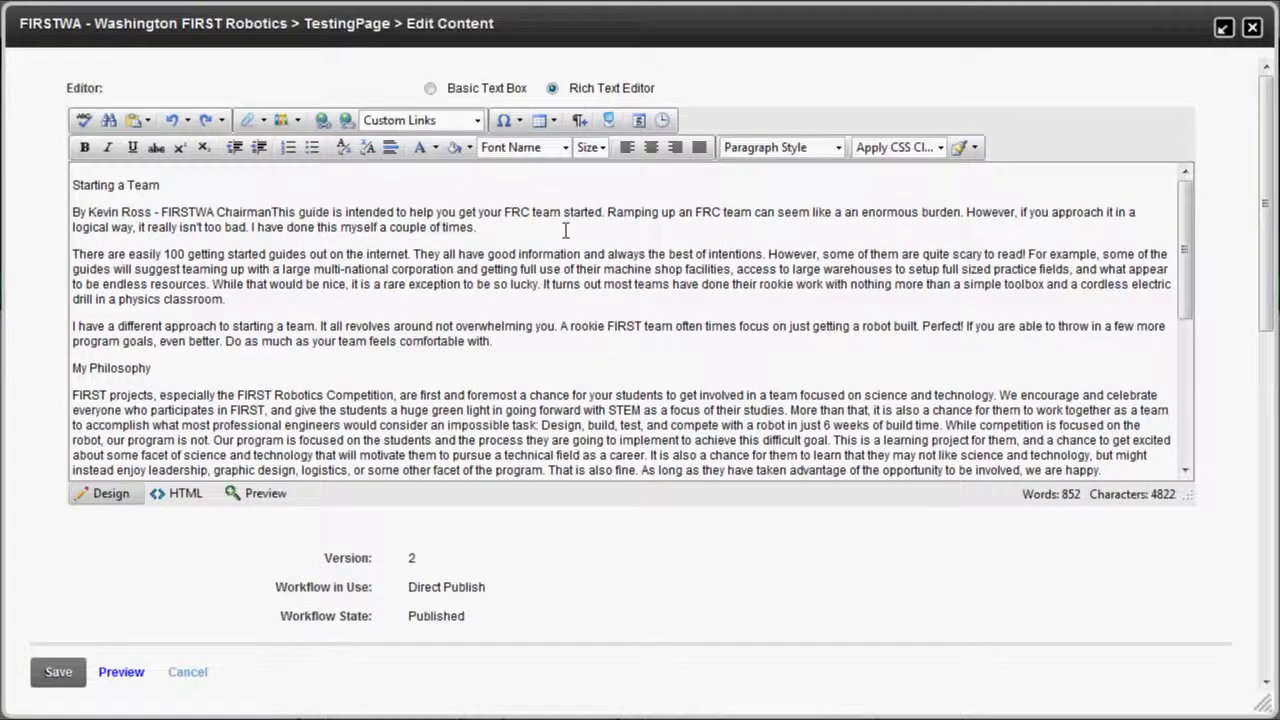
pyautogui.click(609, 120)
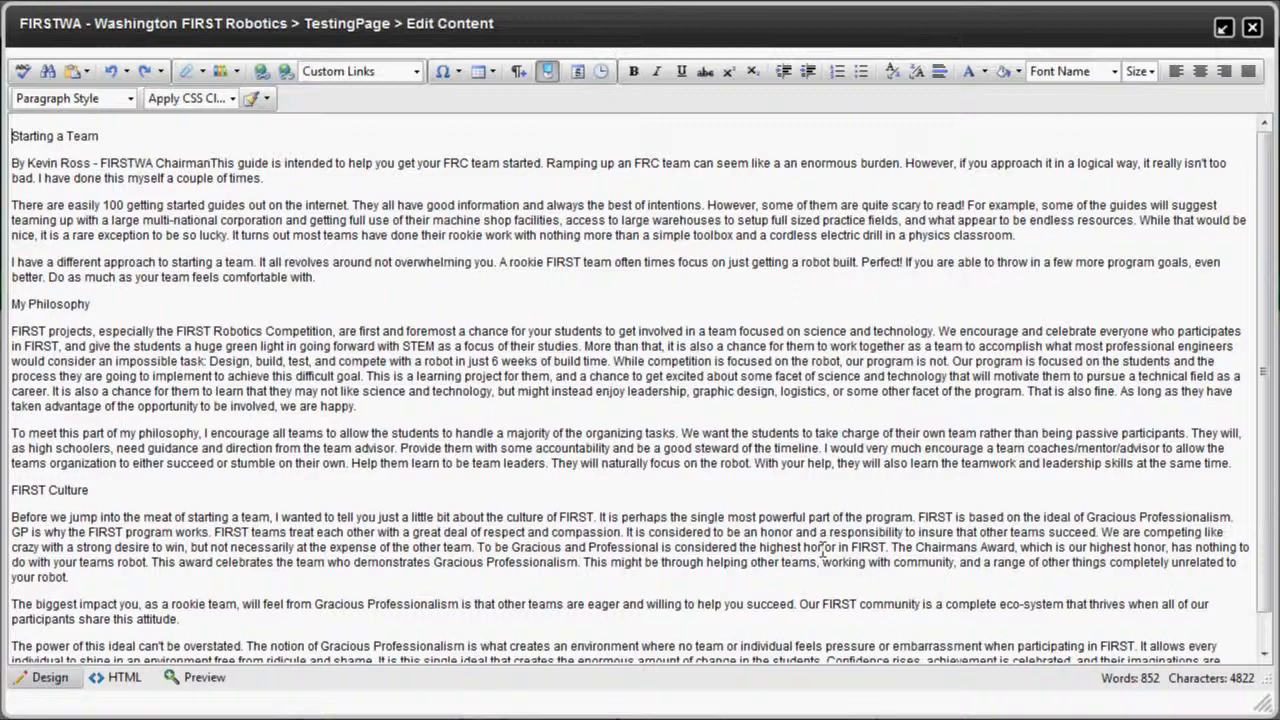
pyautogui.click(566, 358)
pyautogui.click(549, 72)
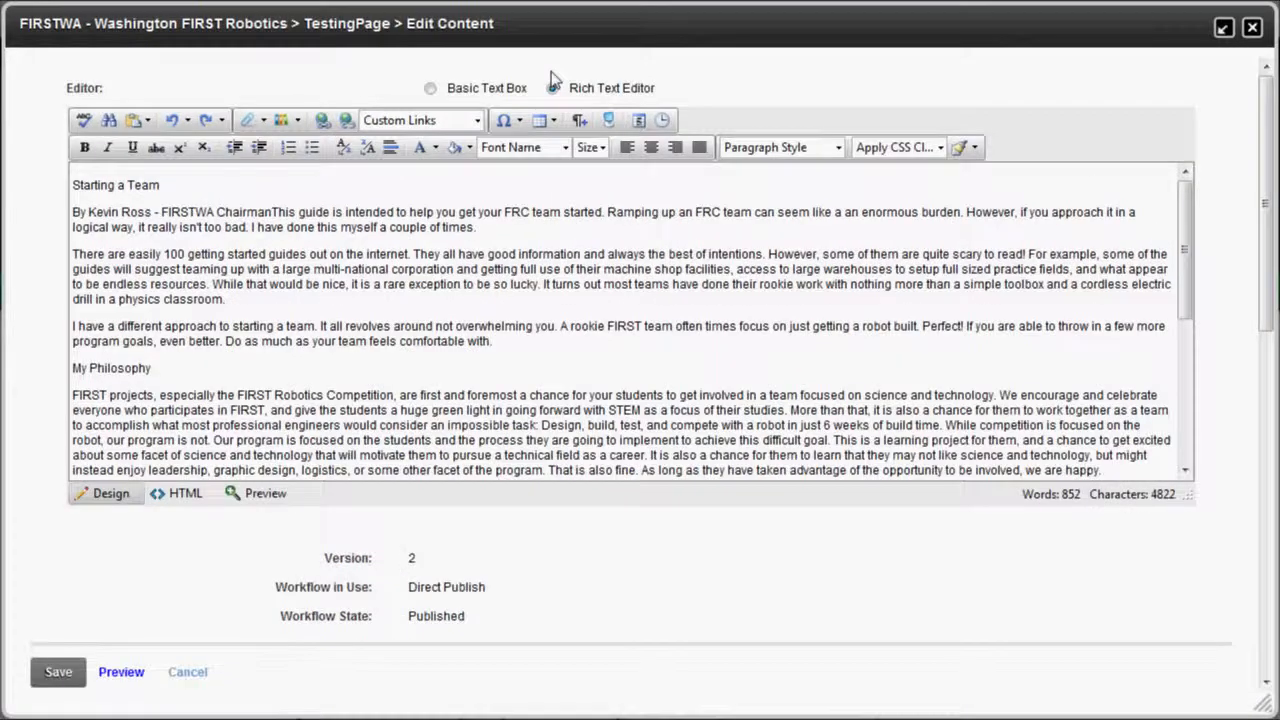
pyautogui.click(57, 674)
pyautogui.click(1222, 30)
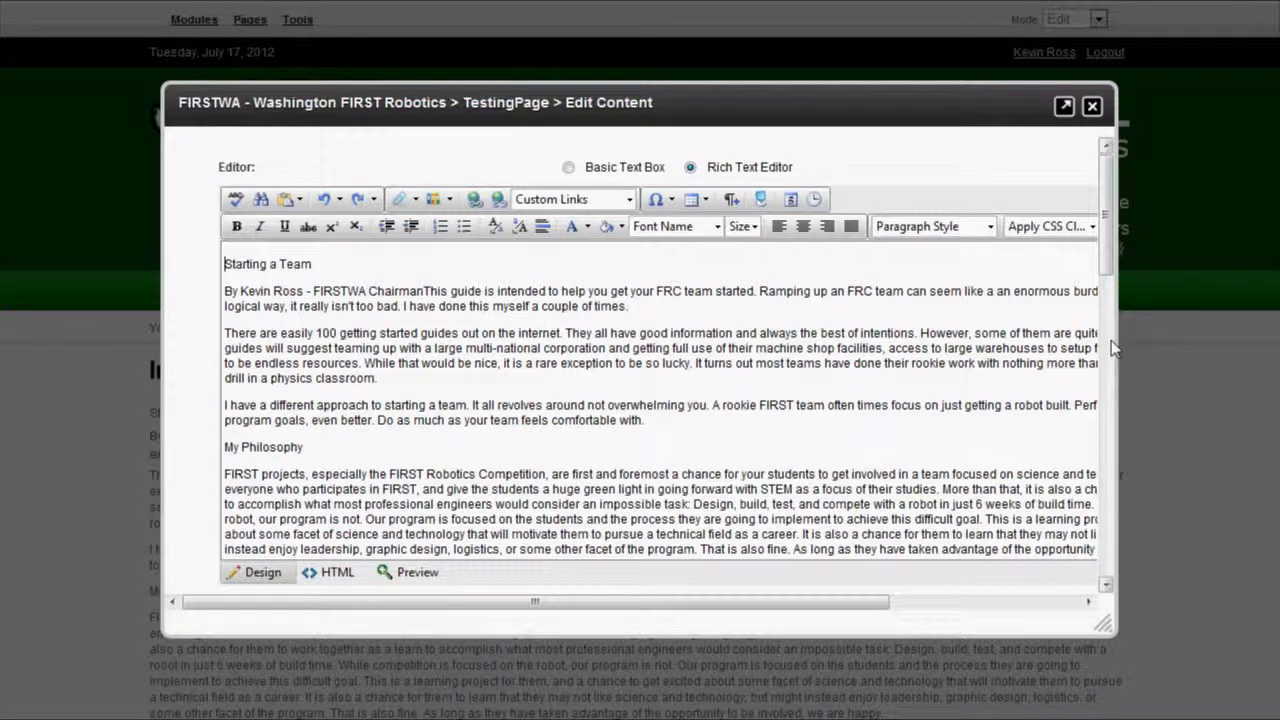
# Toggle the editor's full-screen mode, then restore the earlier formatted version with large headings.
pyautogui.moveTo(795, 601)
pyautogui.mouseDown()
pyautogui.moveTo(995, 605)
pyautogui.moveTo(805, 605)
pyautogui.mouseUp()
pyautogui.click(760, 199)
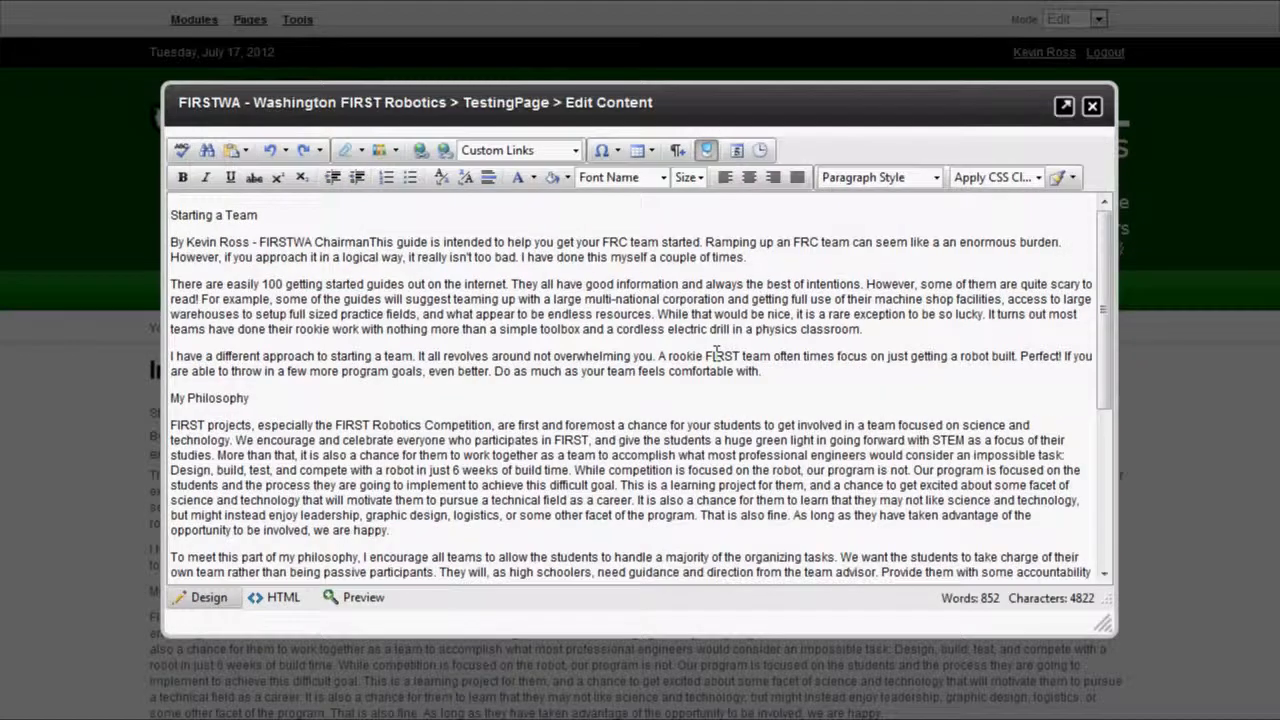
pyautogui.click(706, 150)
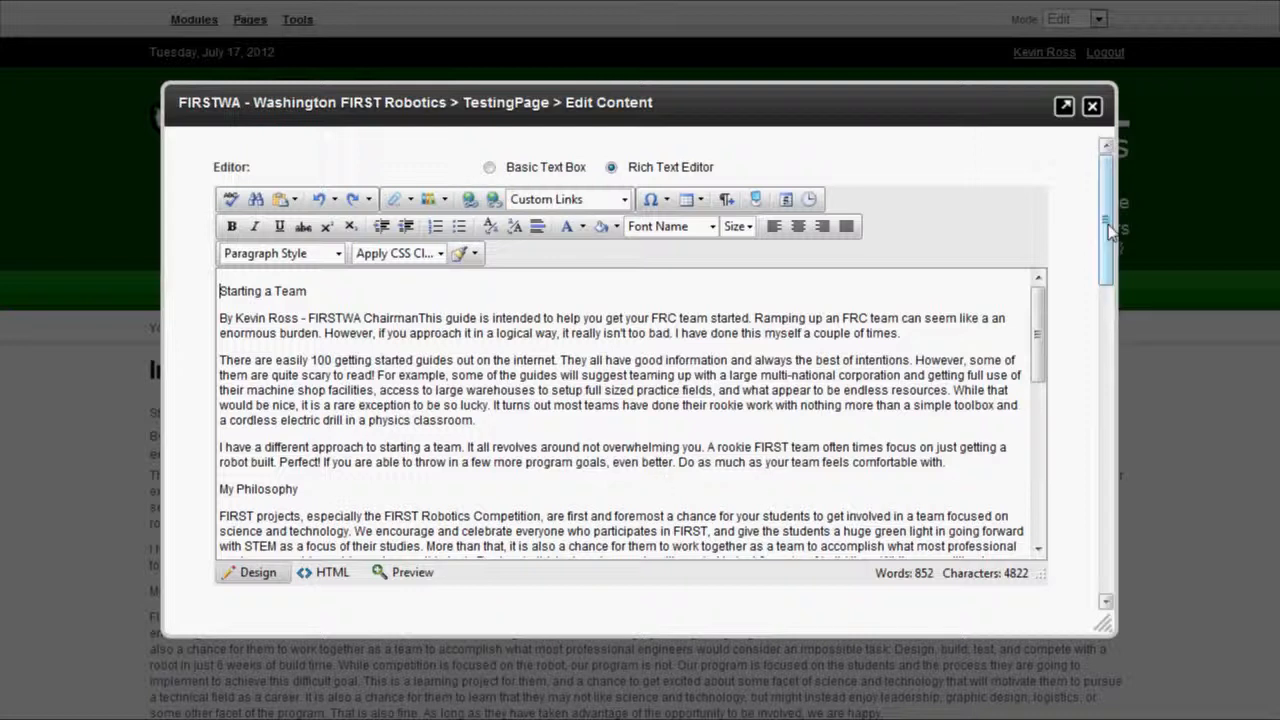
pyautogui.scroll(-3, 824, 390)
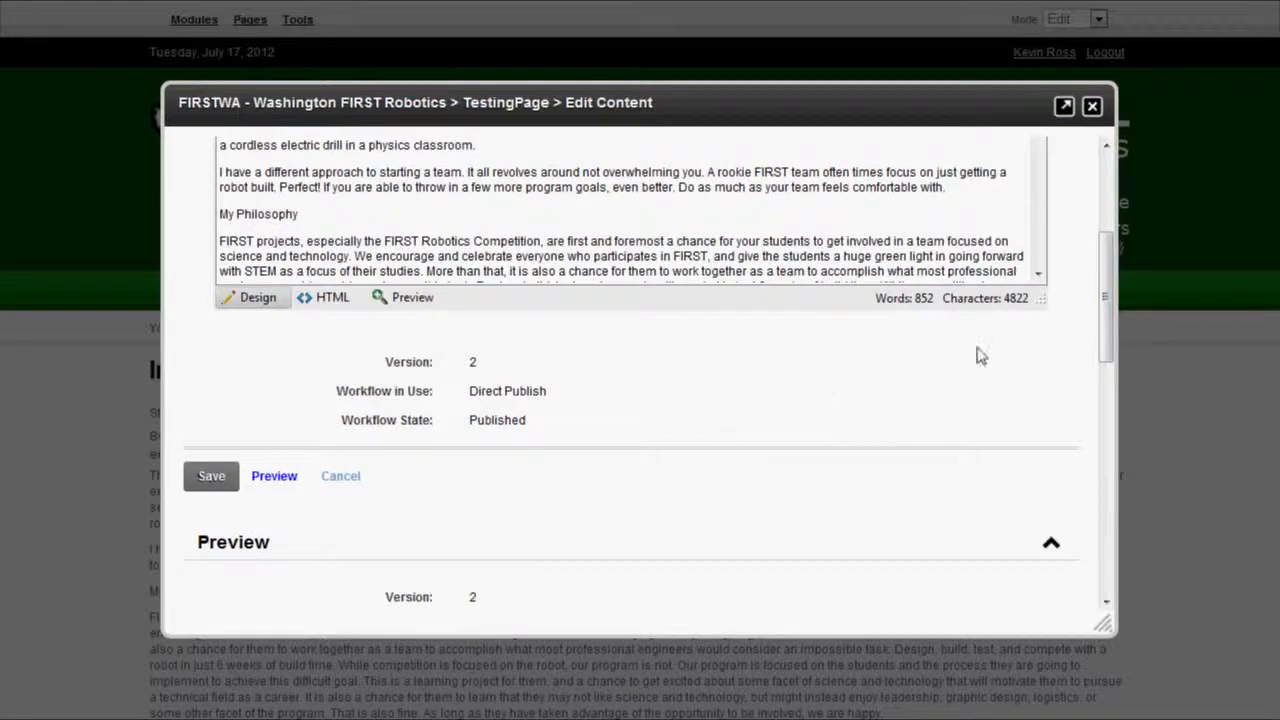
pyautogui.click(1105, 197)
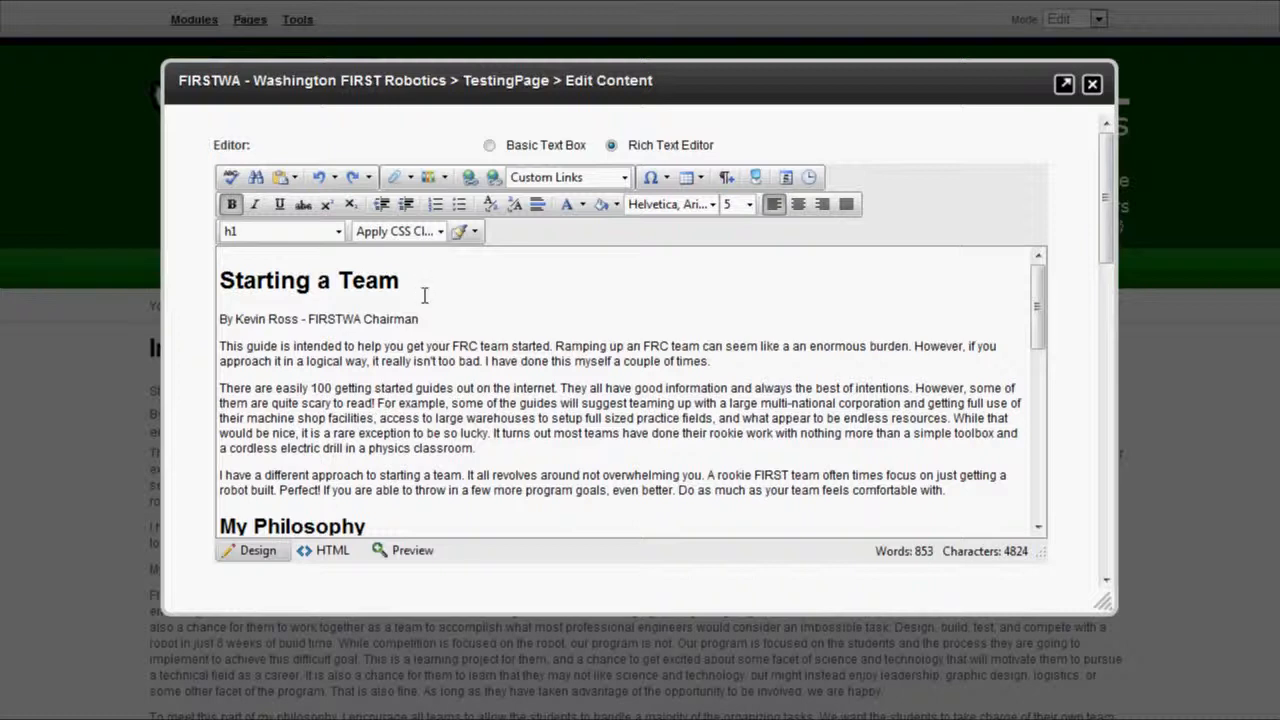
# In Image Manager, browse to /Portals/0/logos and select FRC-NoText-WhiteBG-100x.gif.
pyautogui.click(429, 177)
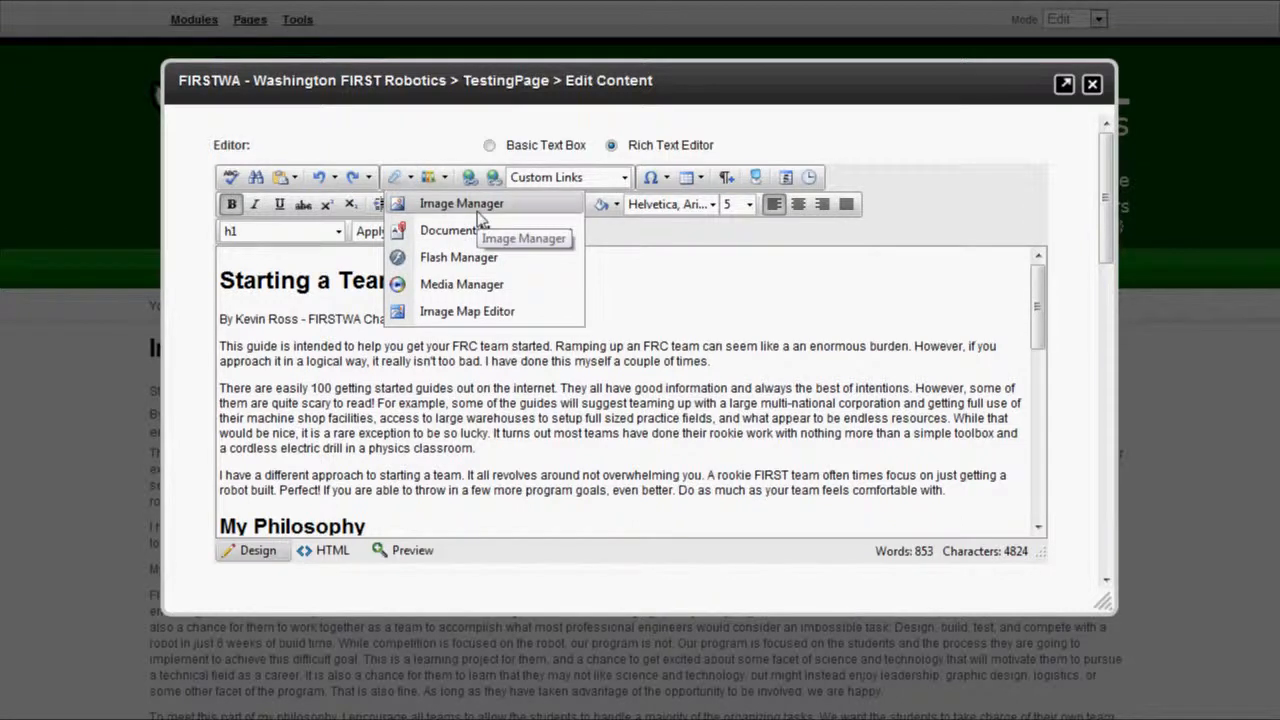
pyautogui.click(420, 206)
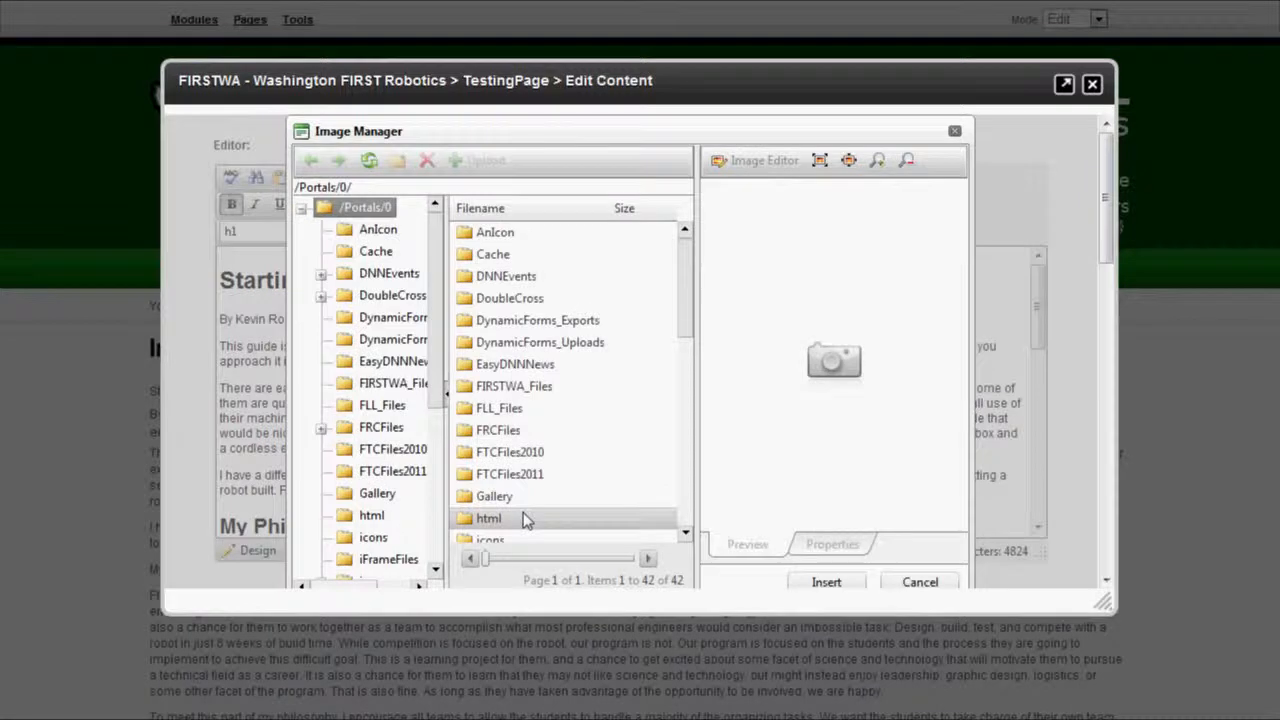
pyautogui.scroll(-3, 436, 366)
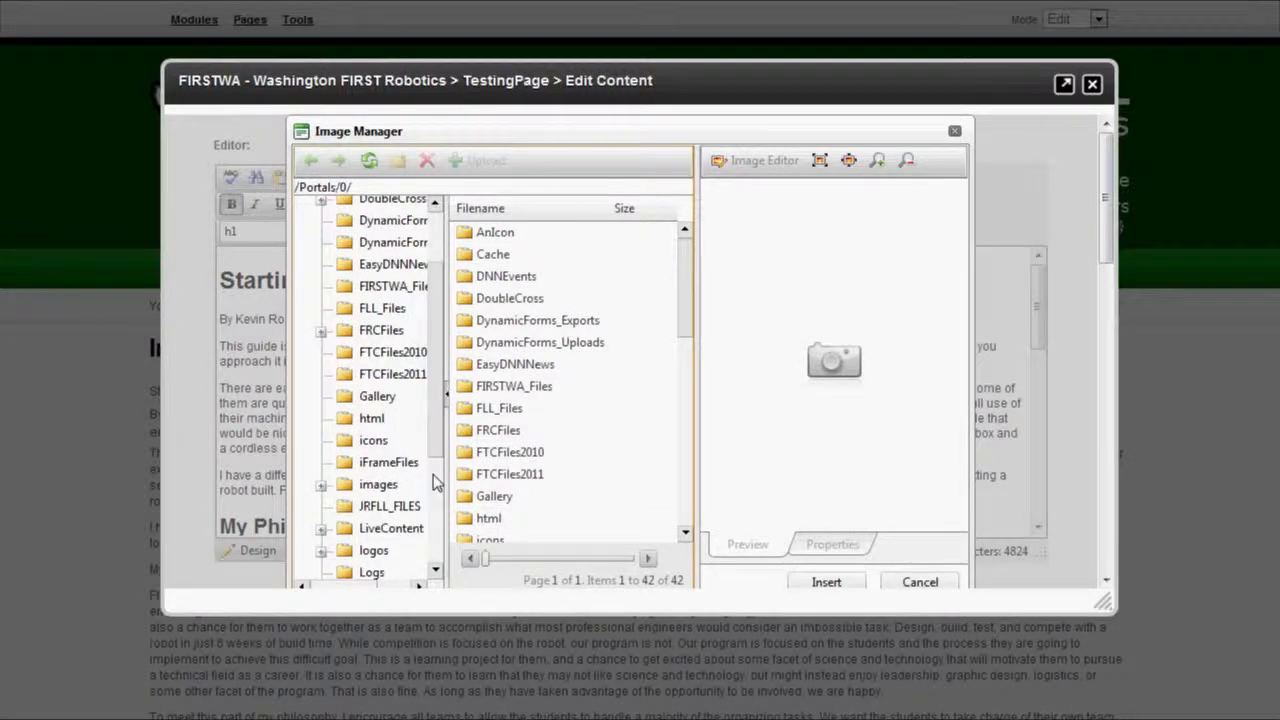
pyautogui.scroll(-1, 444, 400)
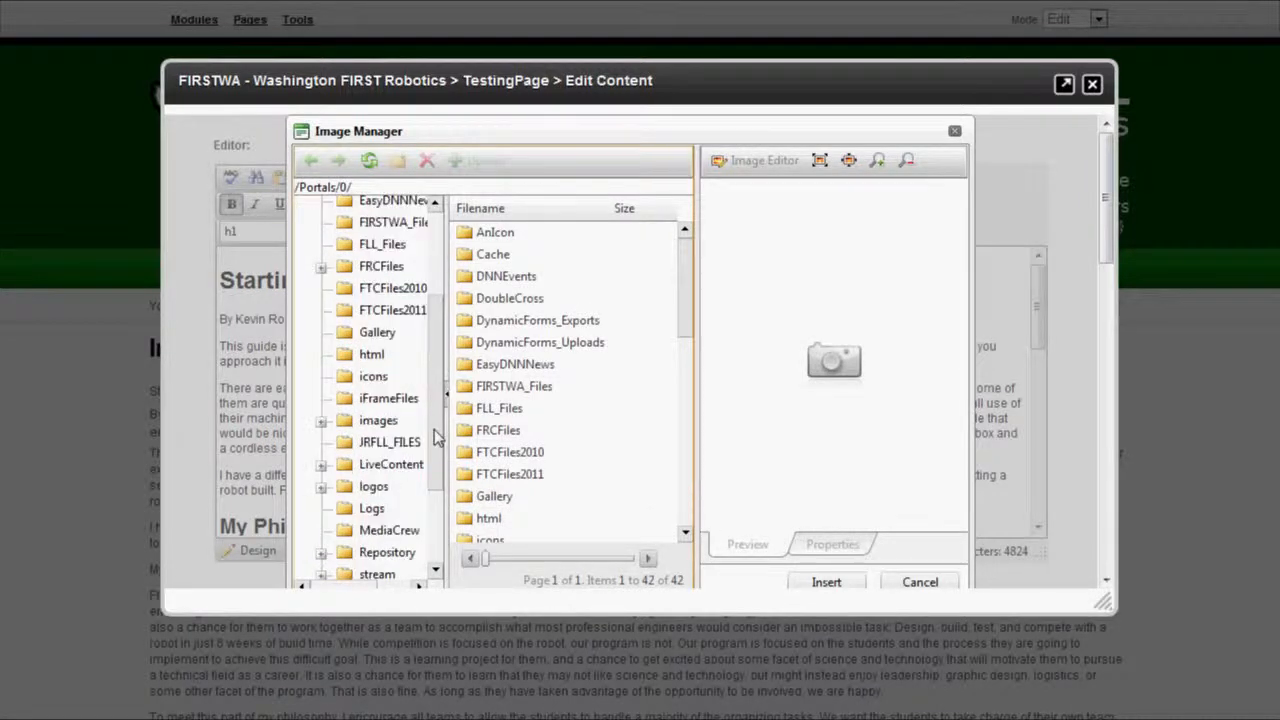
pyautogui.click(372, 486)
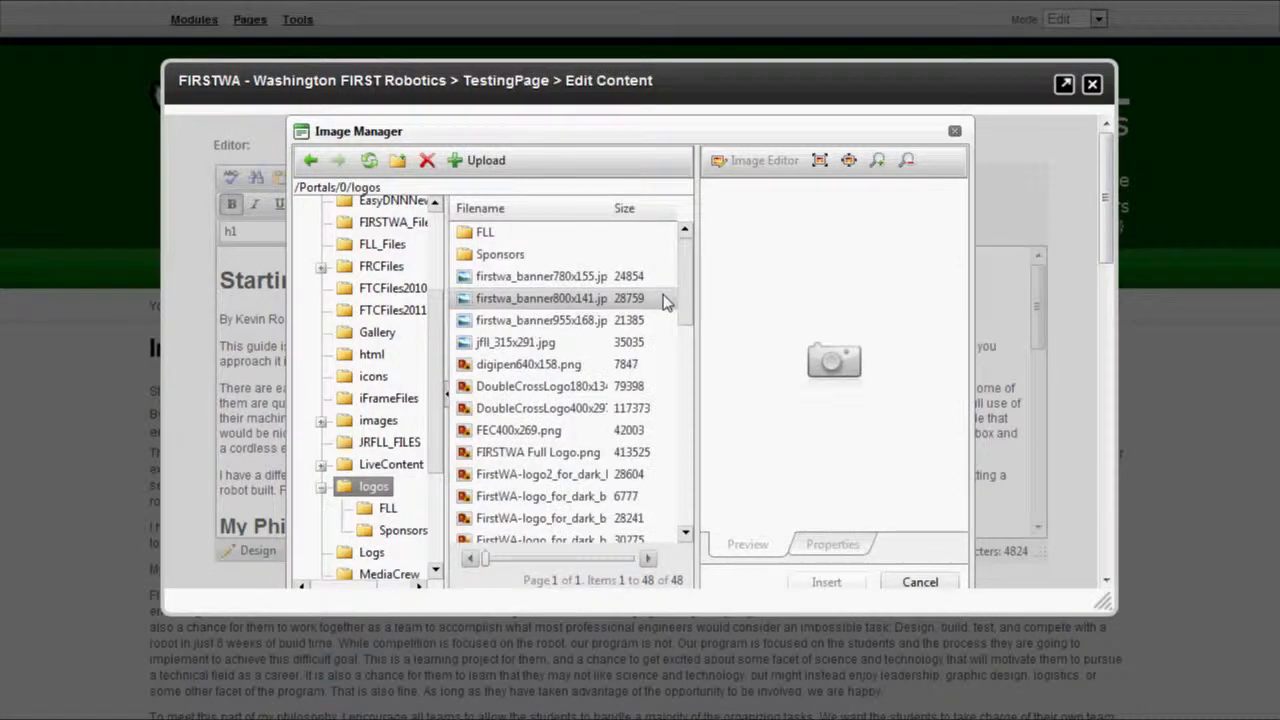
pyautogui.scroll(-4, 687, 359)
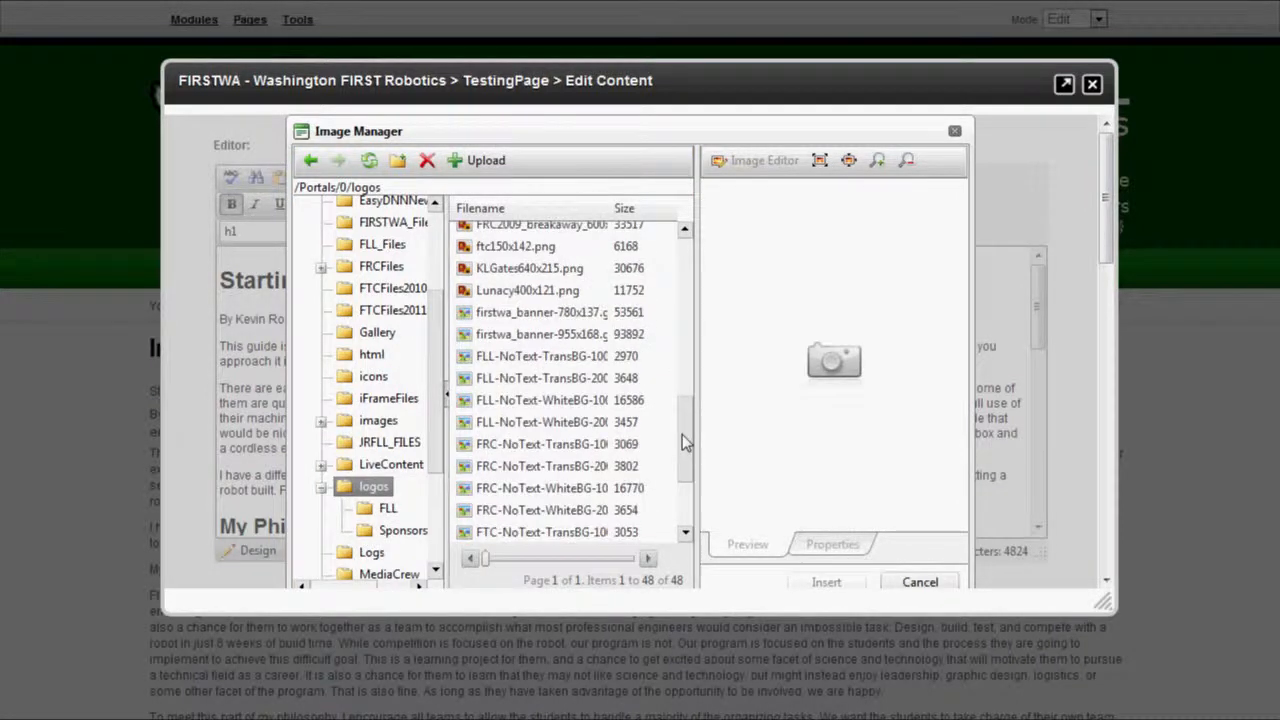
pyautogui.moveTo(682, 443); pyautogui.dragTo(683, 455)
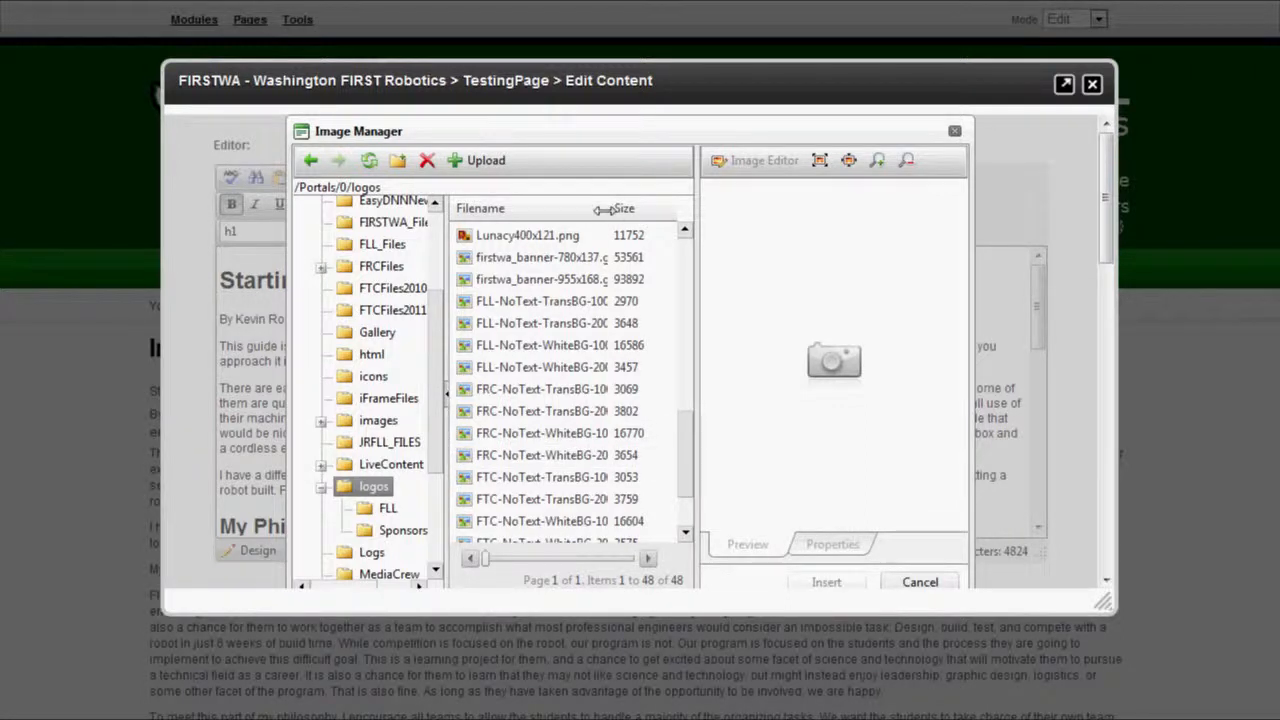
pyautogui.moveTo(605, 209); pyautogui.dragTo(661, 209)
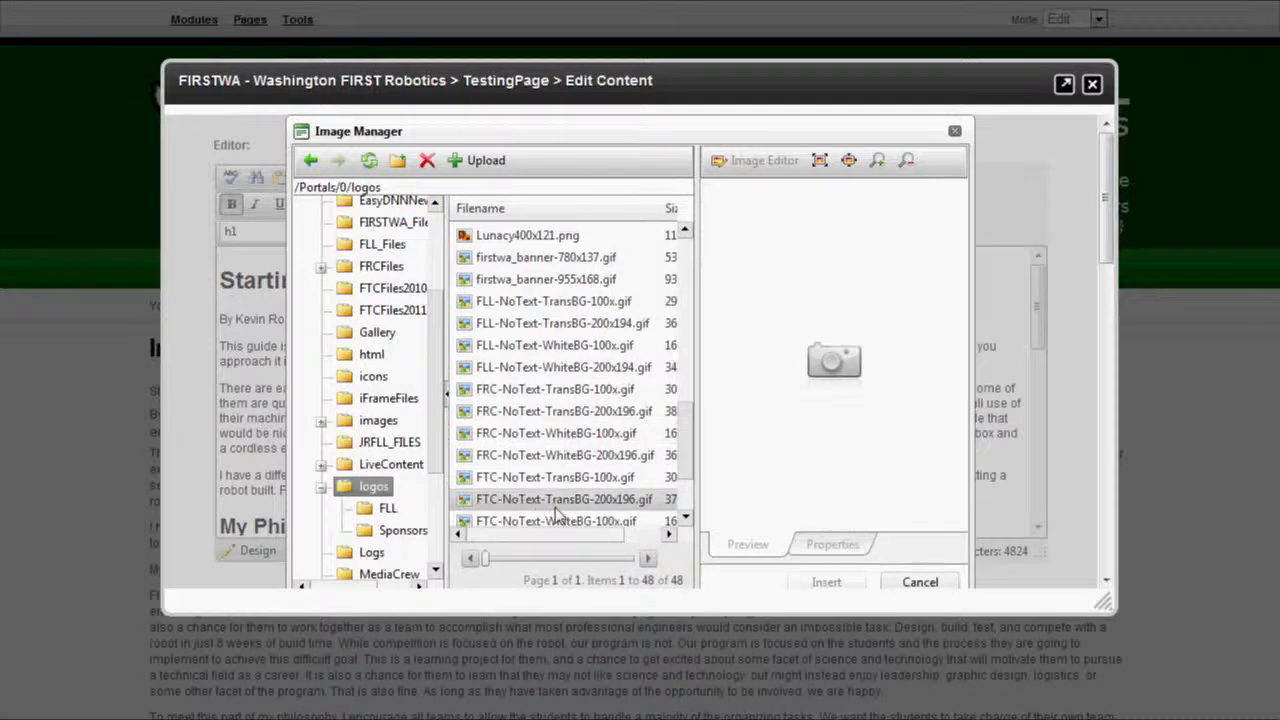
pyautogui.click(556, 433)
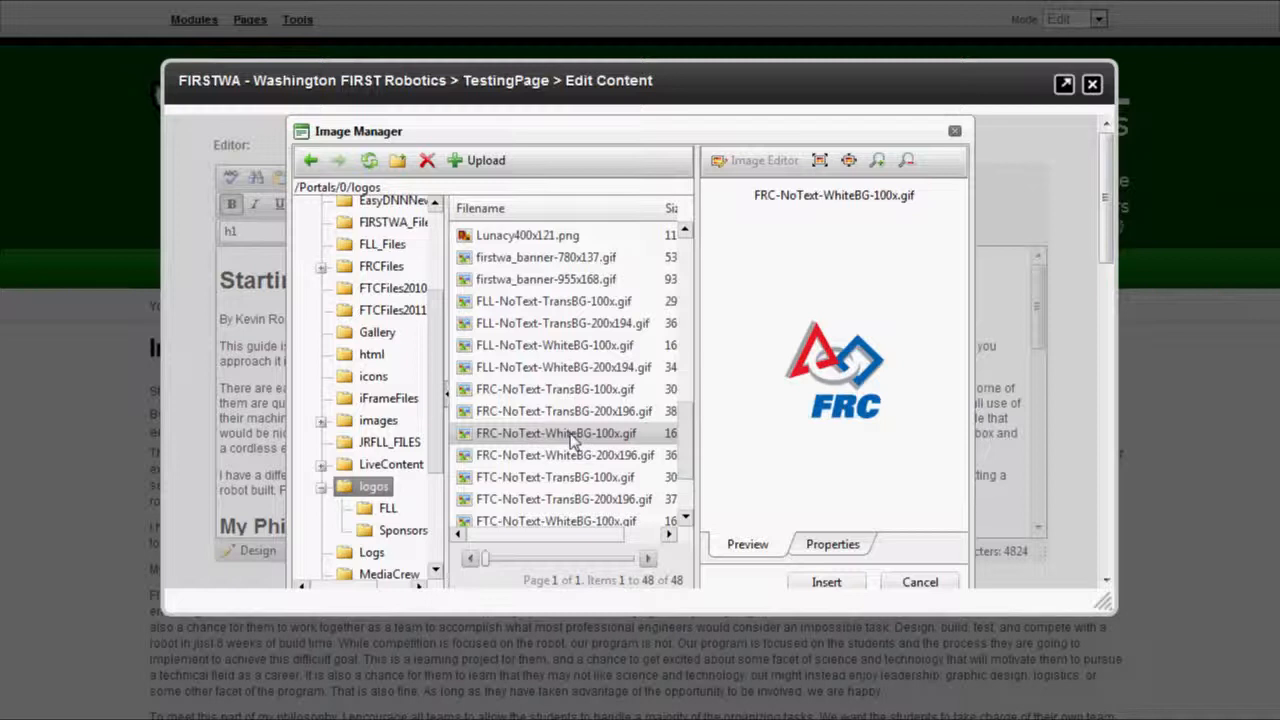
# Set the FRC logo's Image Alignment to right and insert it into the article.
pyautogui.click(850, 545)
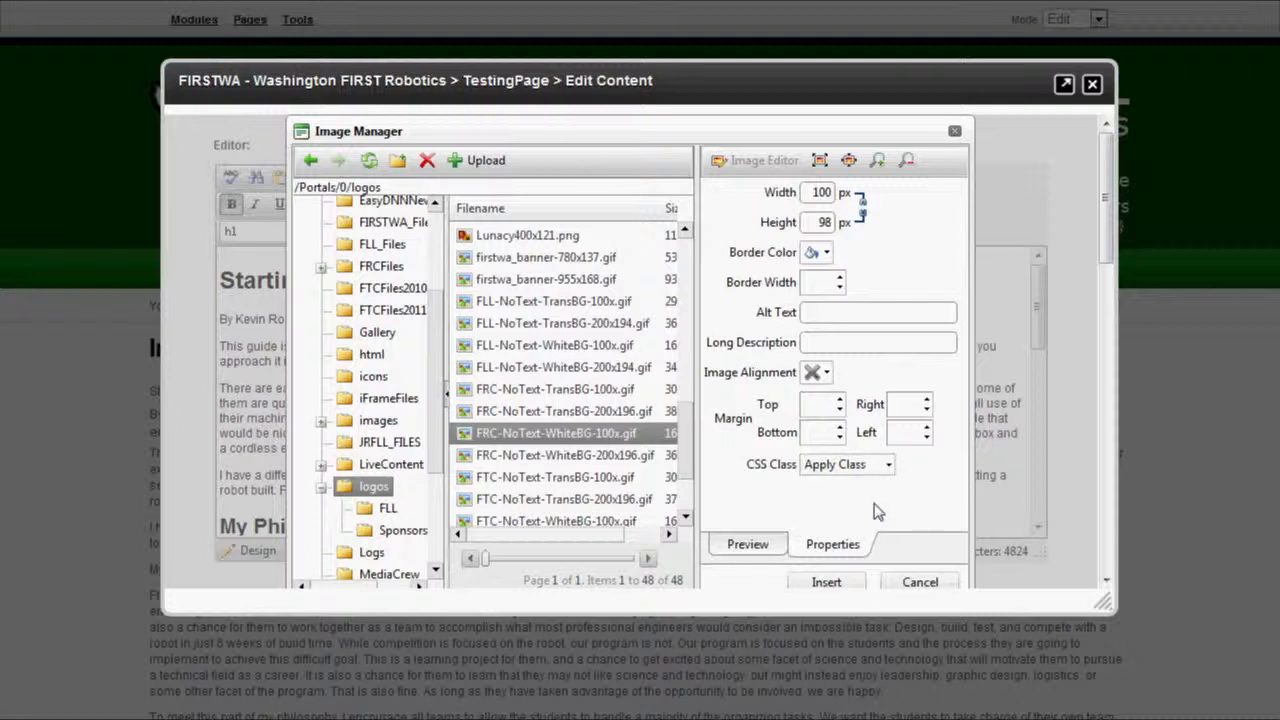
pyautogui.click(824, 373)
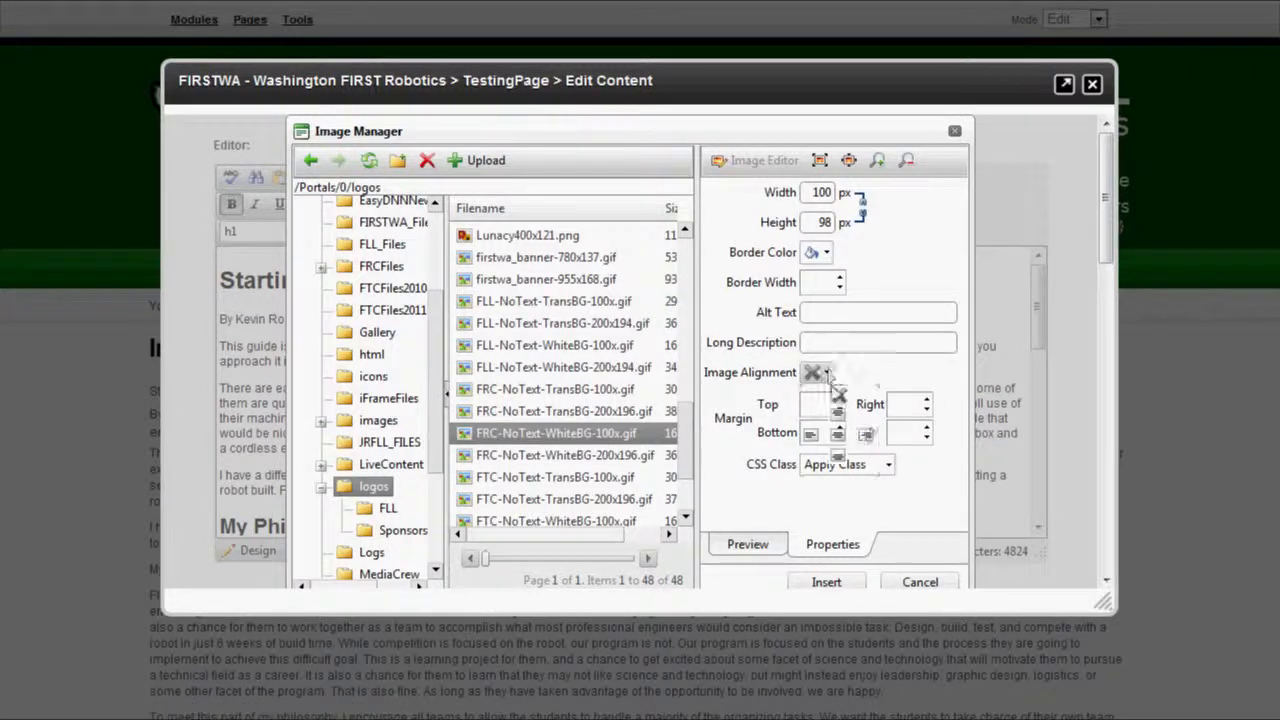
pyautogui.click(866, 438)
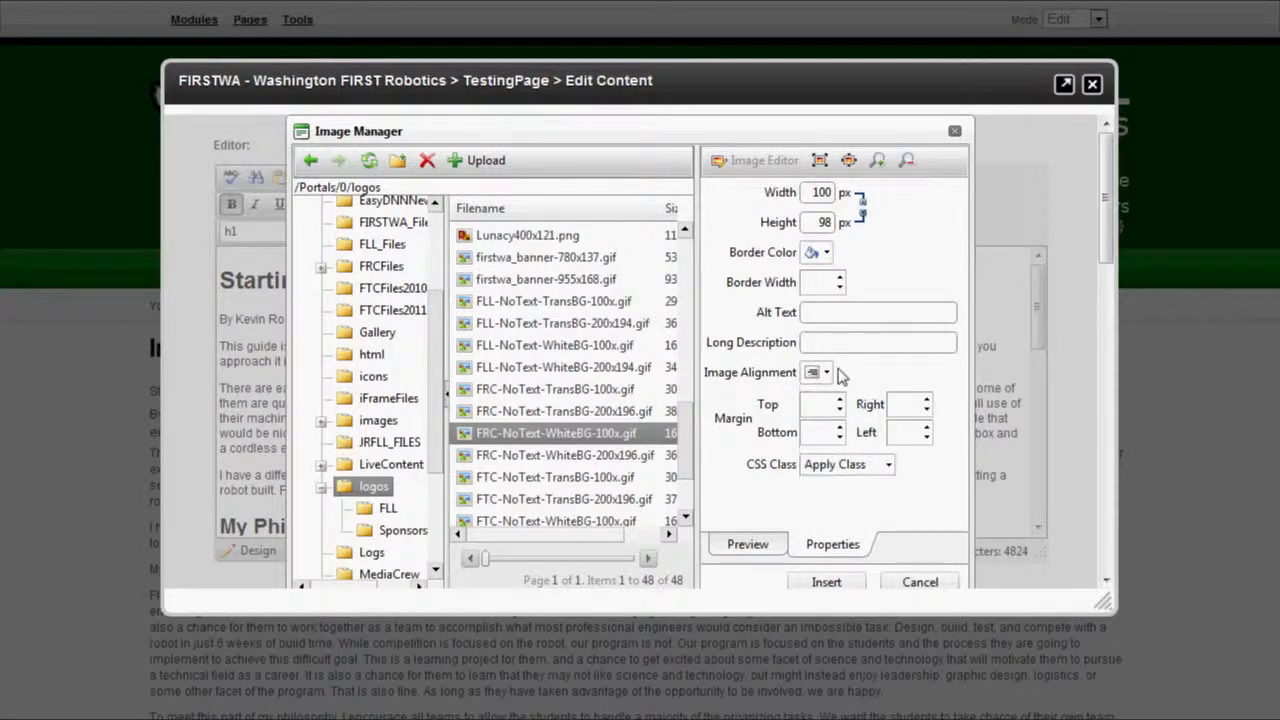
pyautogui.click(902, 432)
pyautogui.click(826, 582)
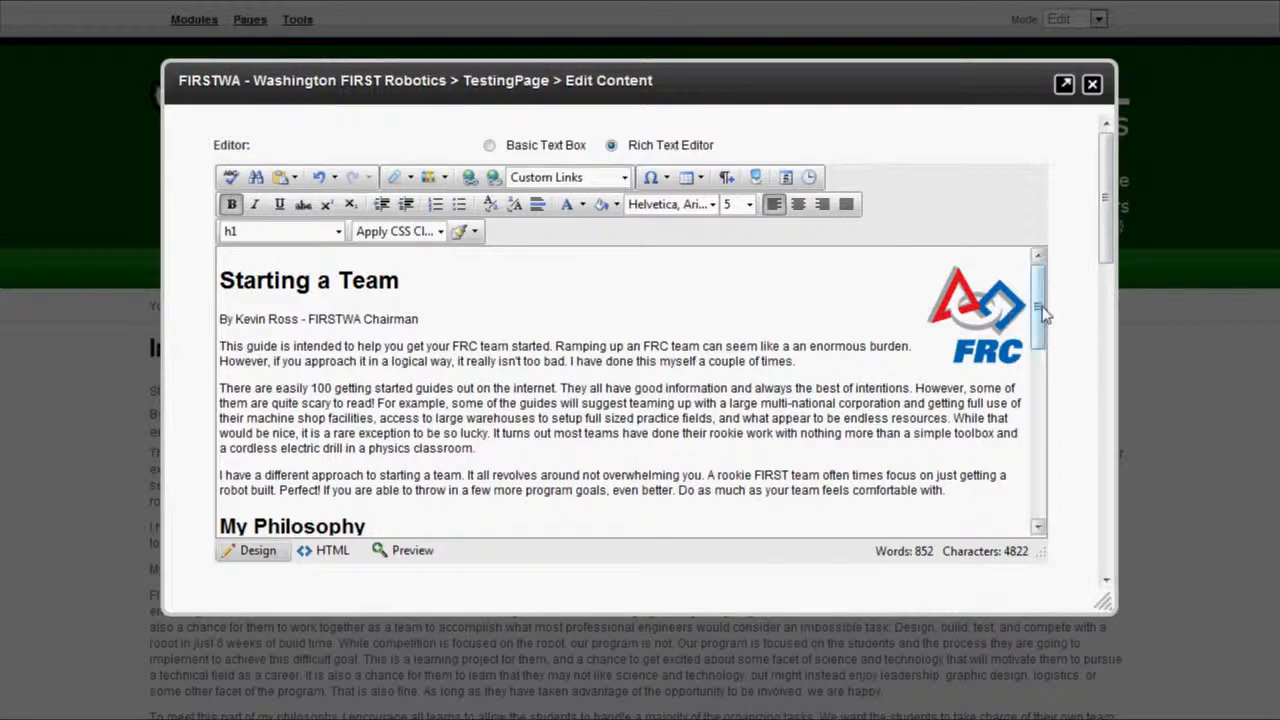
# Add a new paragraph 'You can find more information at:' after the text ending 'comfortable with.'.
pyautogui.moveTo(1042, 315); pyautogui.dragTo(1042, 328)
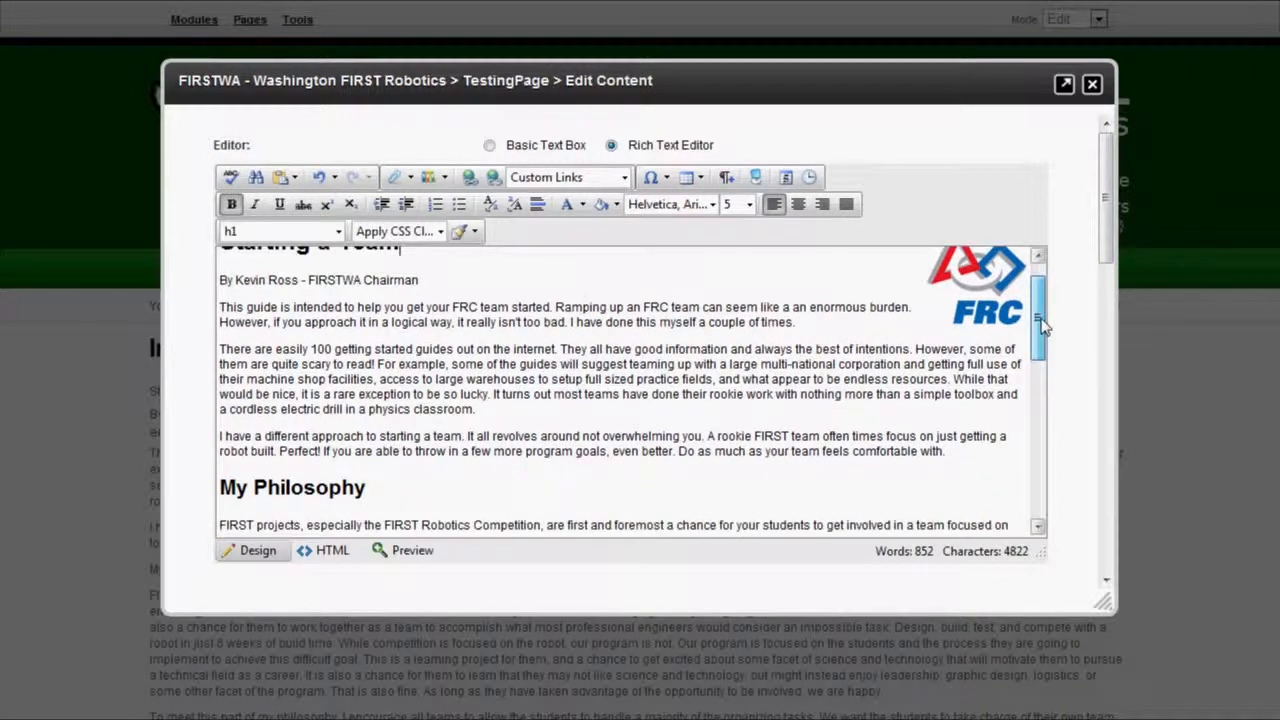
pyautogui.click(967, 452)
pyautogui.press('Return')
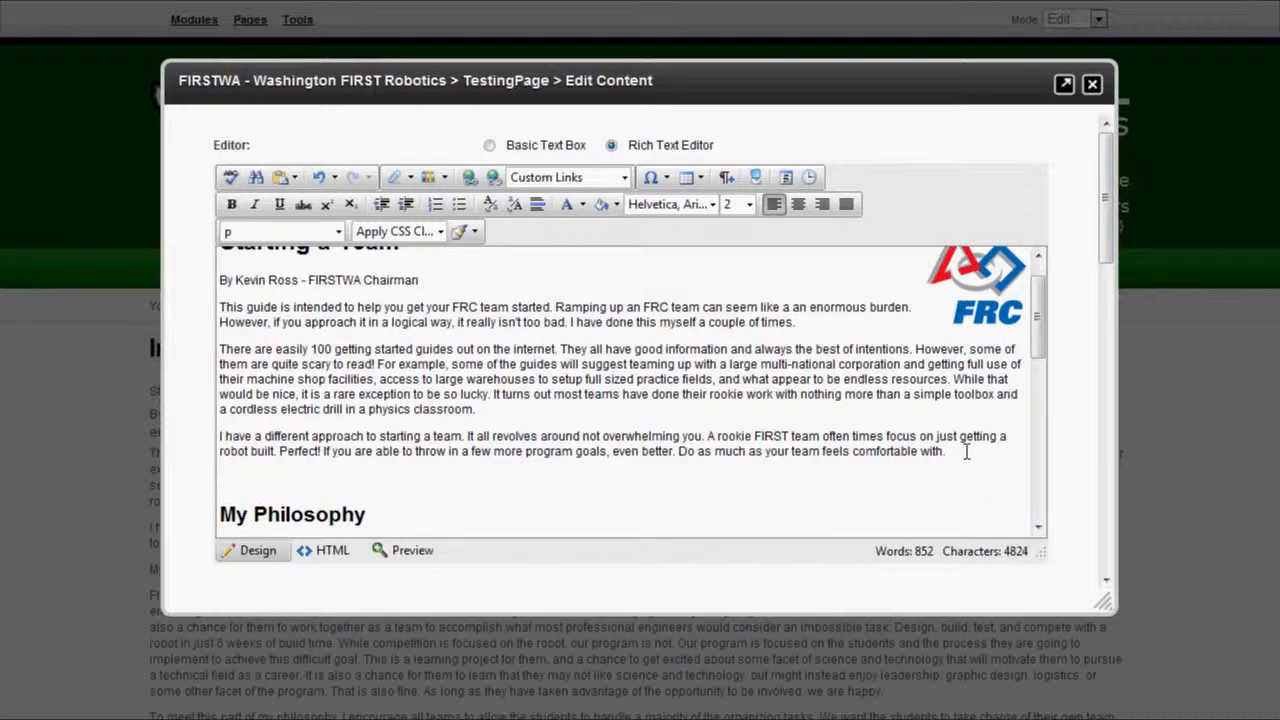
pyautogui.write('Clic')
pyautogui.press('BackSpace')
pyautogui.press('BackSpace')
pyautogui.press('BackSpace')
pyautogui.press('BackSpace')
pyautogui.write('You can find more ')
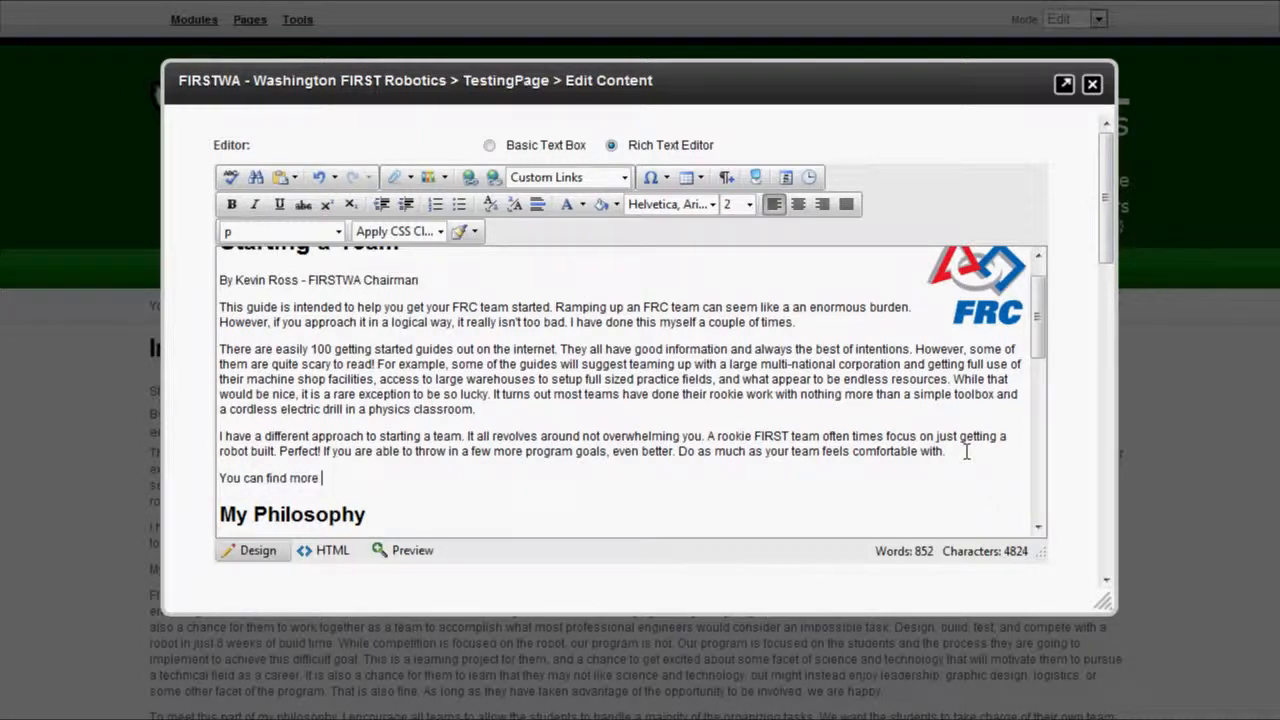
pyautogui.write('information at:')
# Link the Portal Links > FRC > Team FAQ page, then start the line 'You can find the US FIRST Website at:'.
pyautogui.click(623, 179)
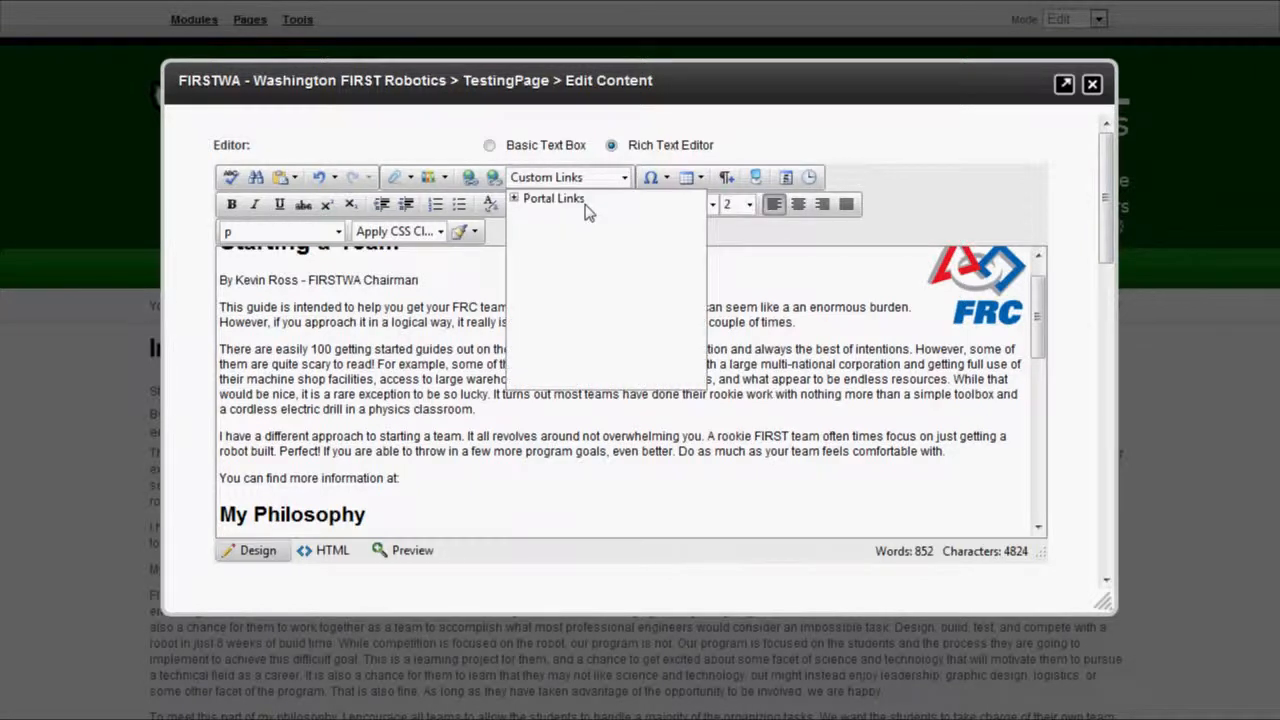
pyautogui.click(515, 199)
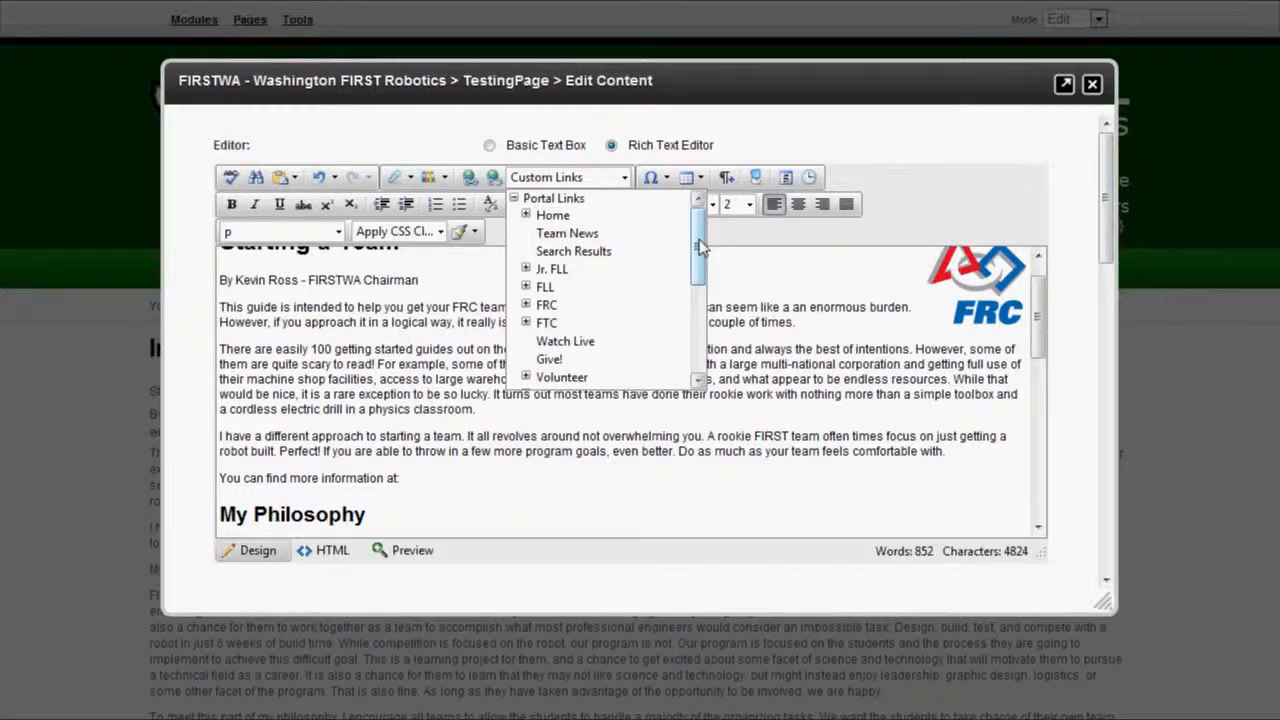
pyautogui.click(526, 305)
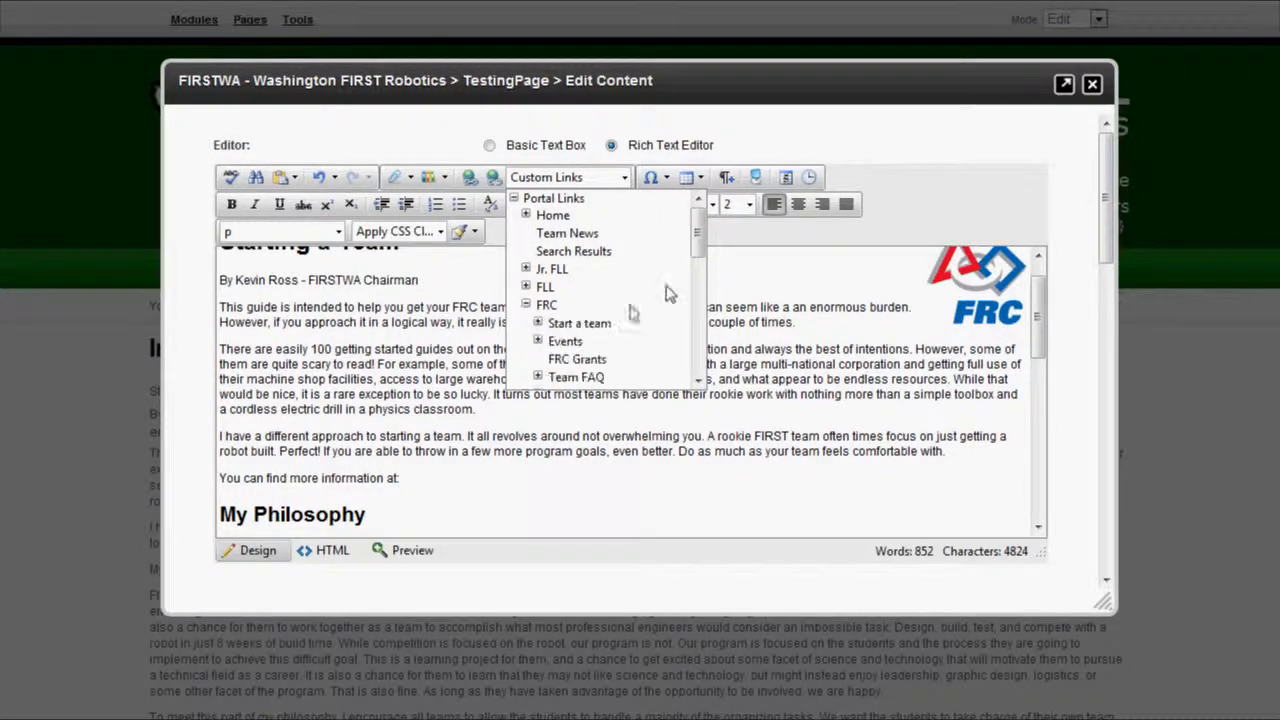
pyautogui.click(571, 378)
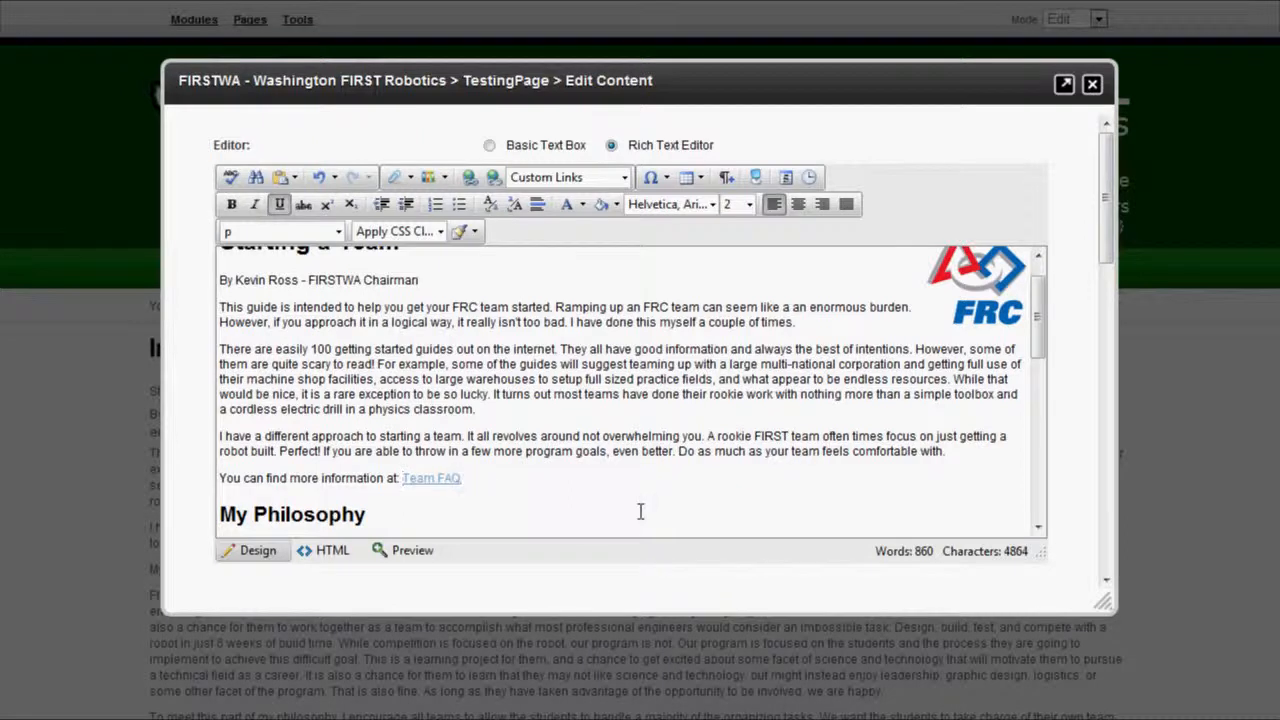
pyautogui.press('Return')
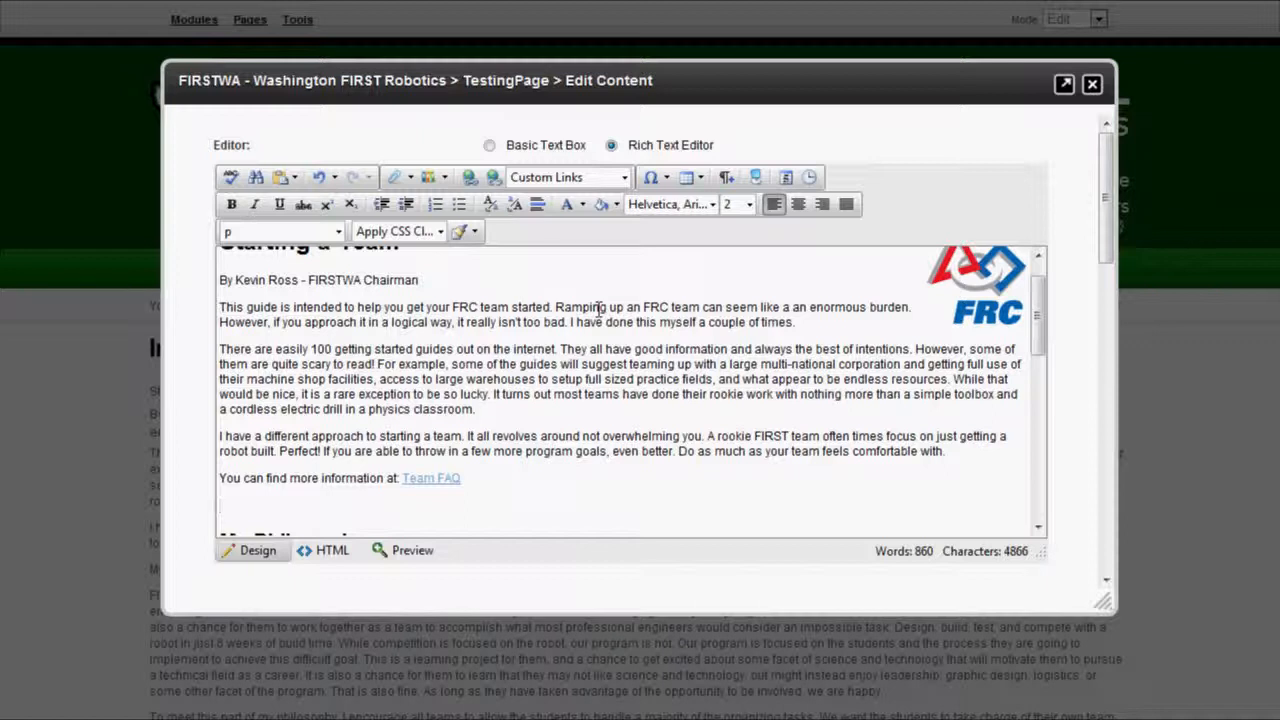
pyautogui.write('You can find the US ')
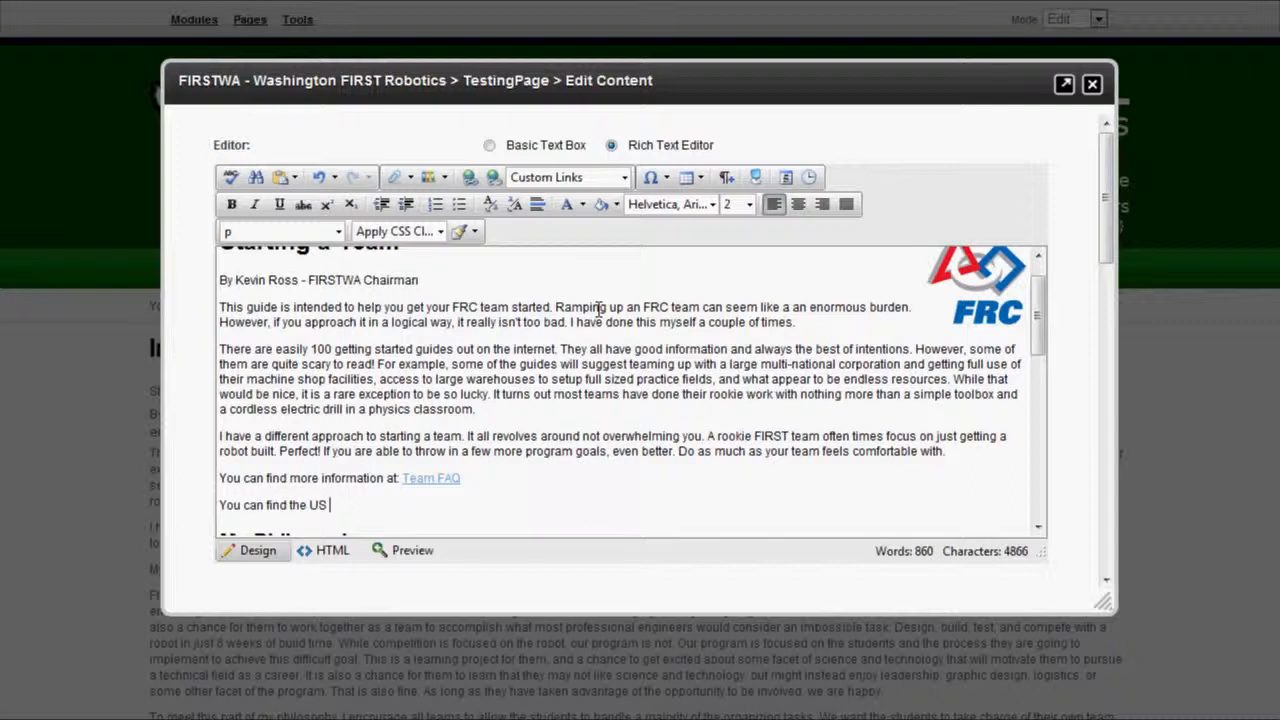
pyautogui.write('FIRST Website at:')
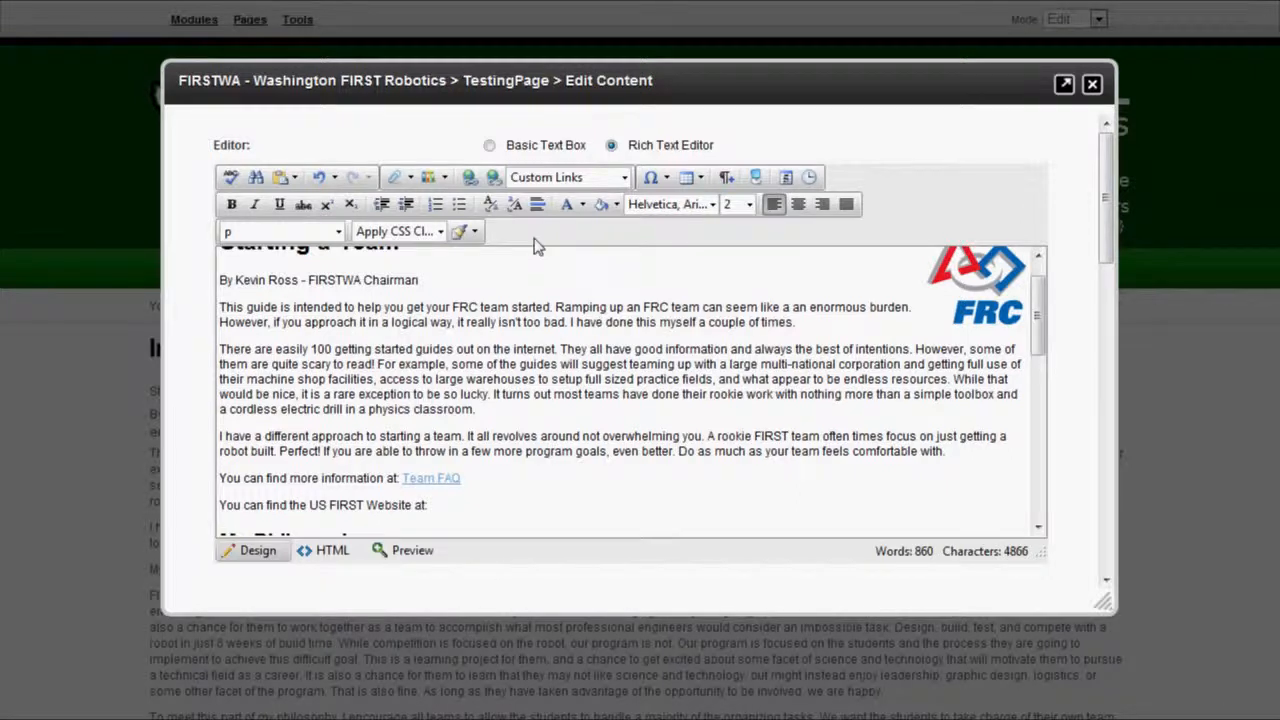
pyautogui.click(471, 186)
pyautogui.click(467, 178)
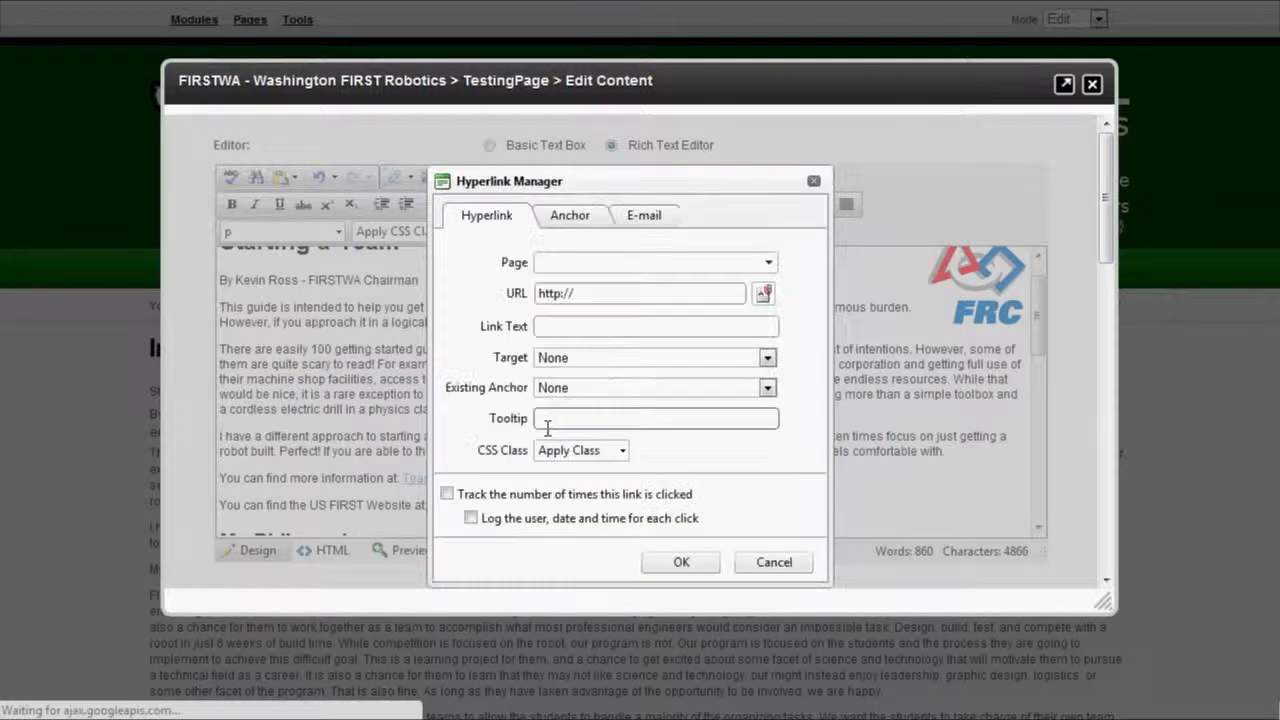
pyautogui.click(601, 291)
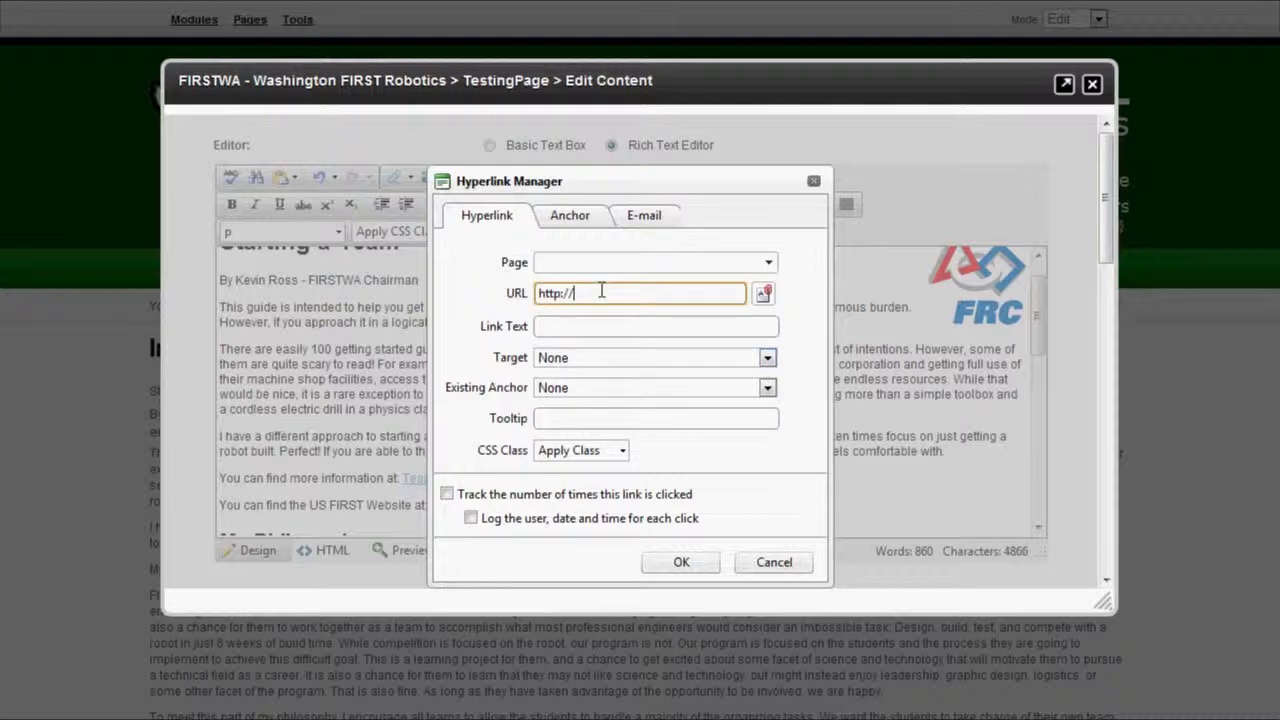
pyautogui.write('www.usfirst.org')
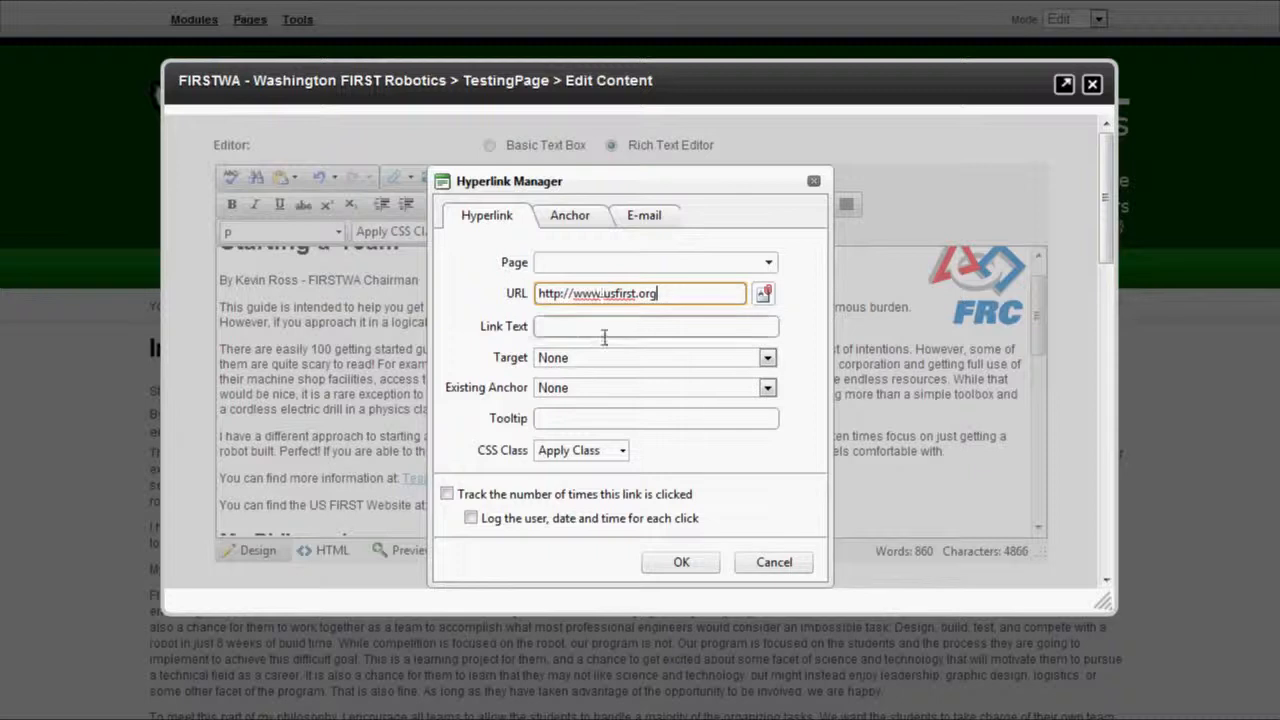
pyautogui.moveTo(659, 294); pyautogui.dragTo(475, 397)
pyautogui.hotkey('ctrl', 'c')
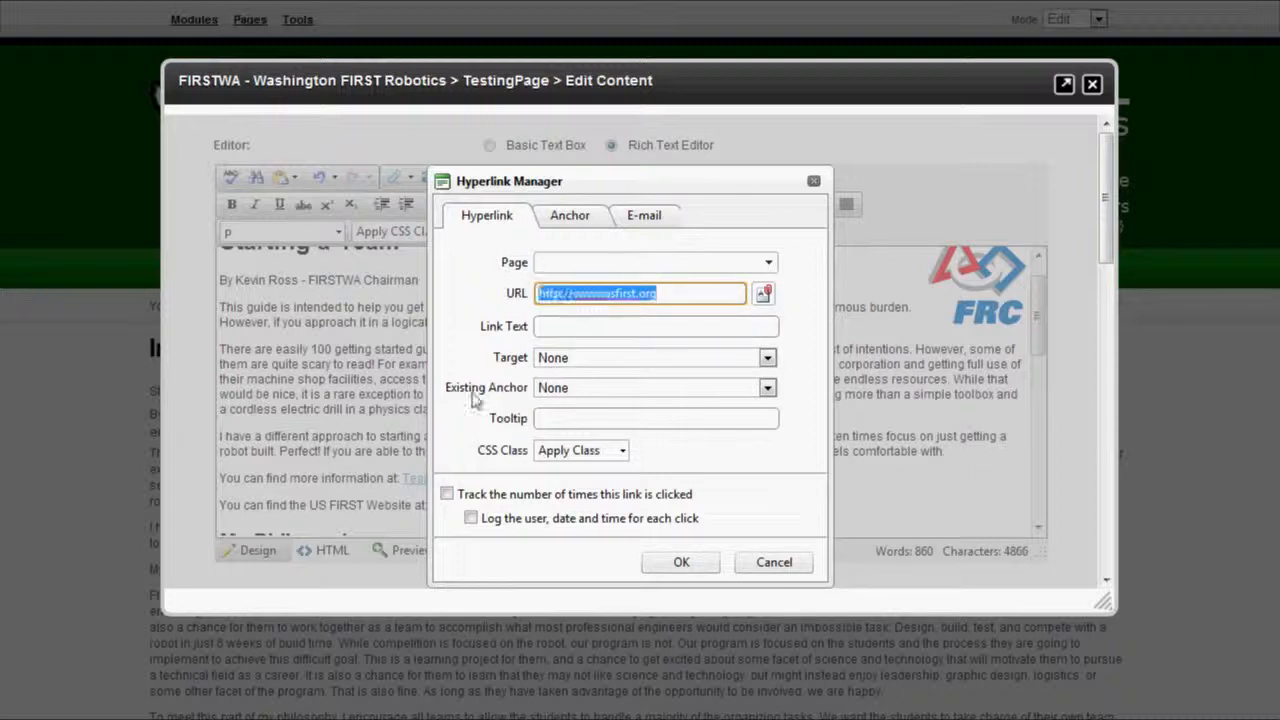
pyautogui.click(600, 328)
pyautogui.hotkey('ctrl', 'v')
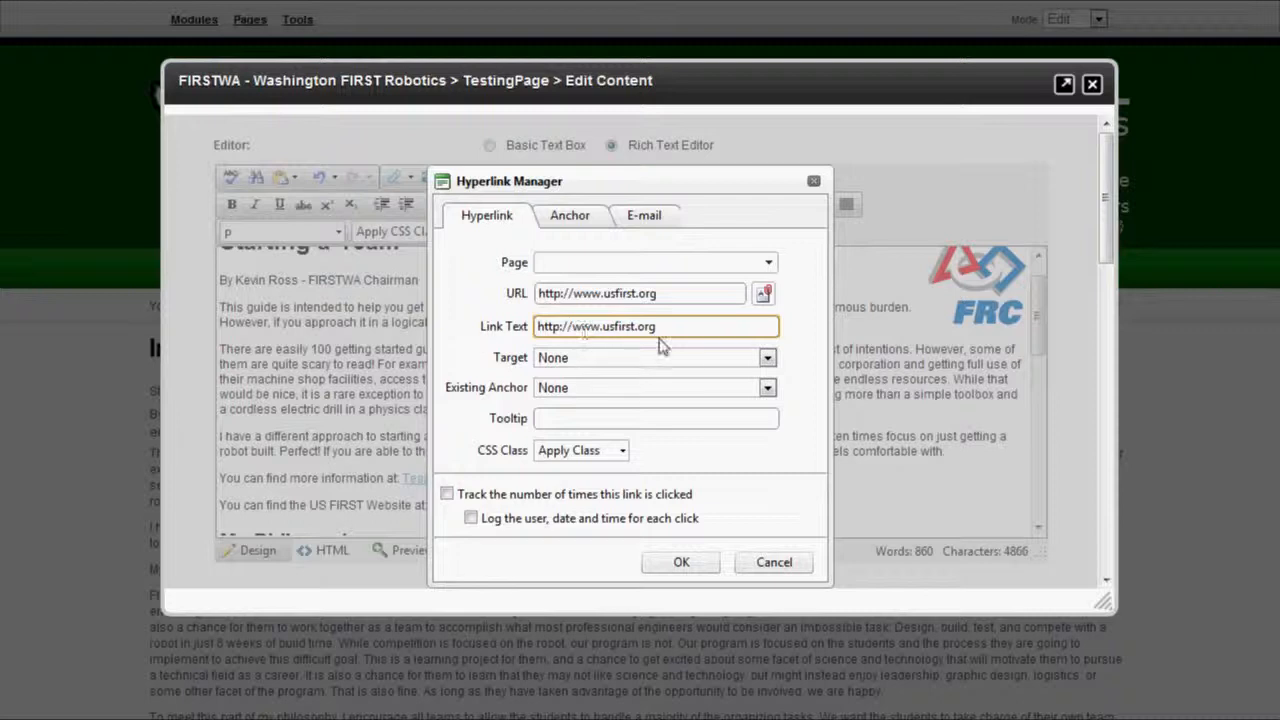
# Set the link's Target to New Window and insert the usfirst.org link.
pyautogui.click(605, 360)
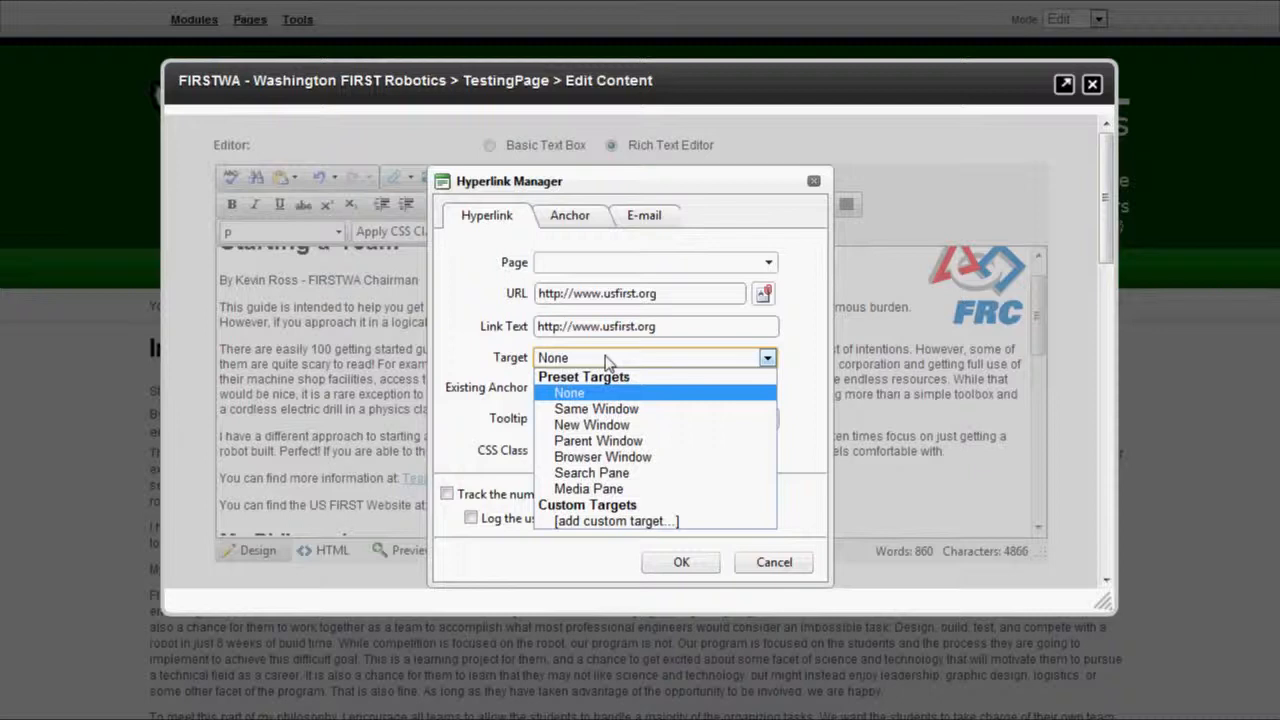
pyautogui.click(591, 424)
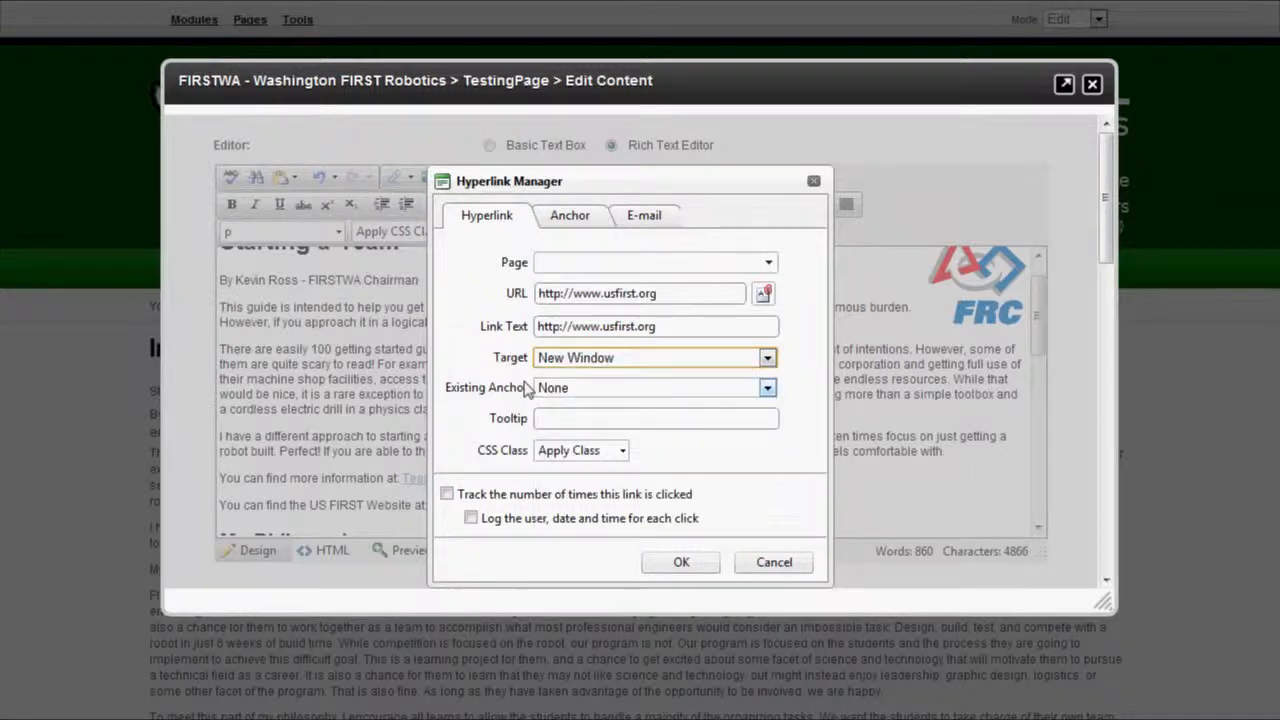
pyautogui.click(627, 362)
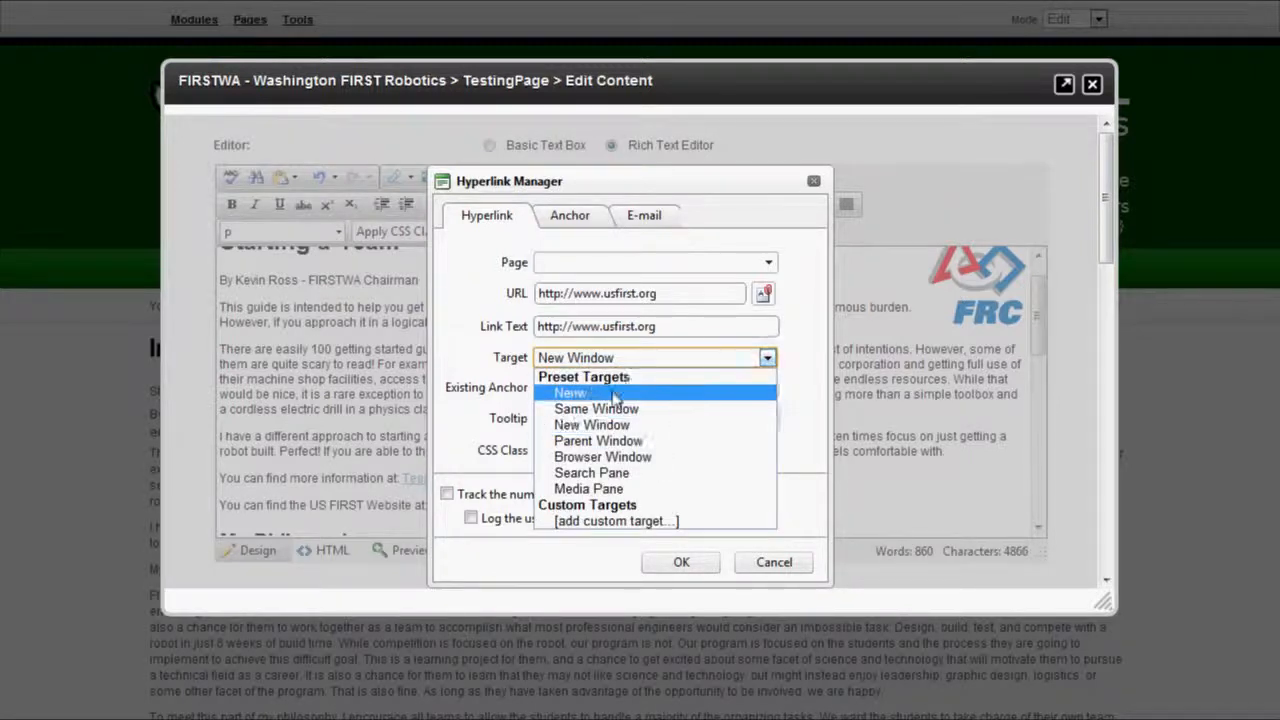
pyautogui.click(592, 425)
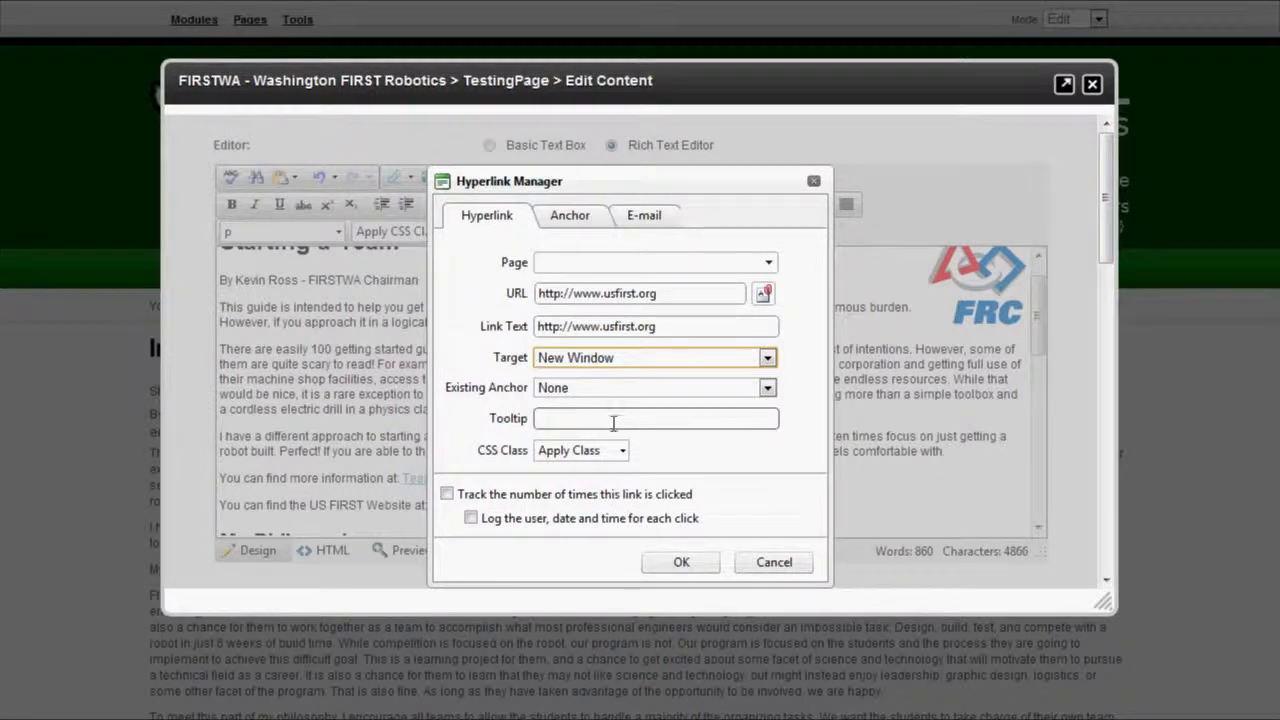
pyautogui.click(697, 579)
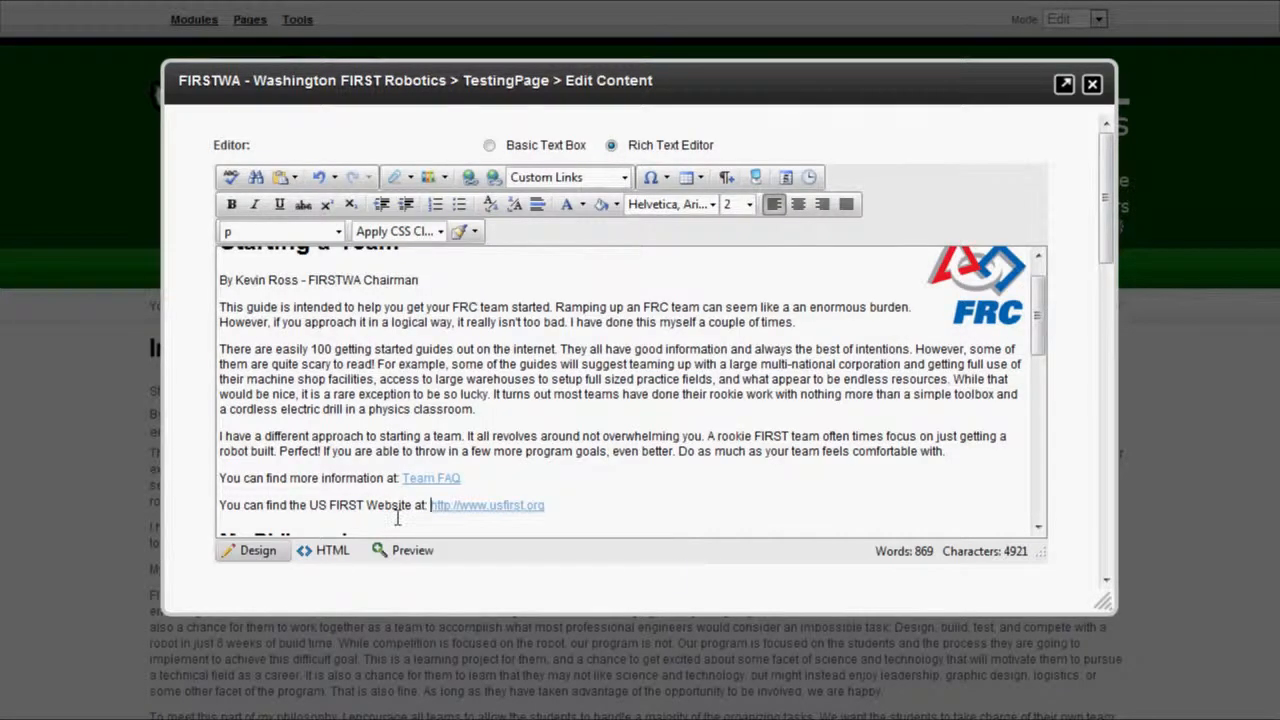
# Change the usfirst.org link text to 'Click here for the USFIRST Website', keeping the New Window target.
pyautogui.rightClick(483, 508)
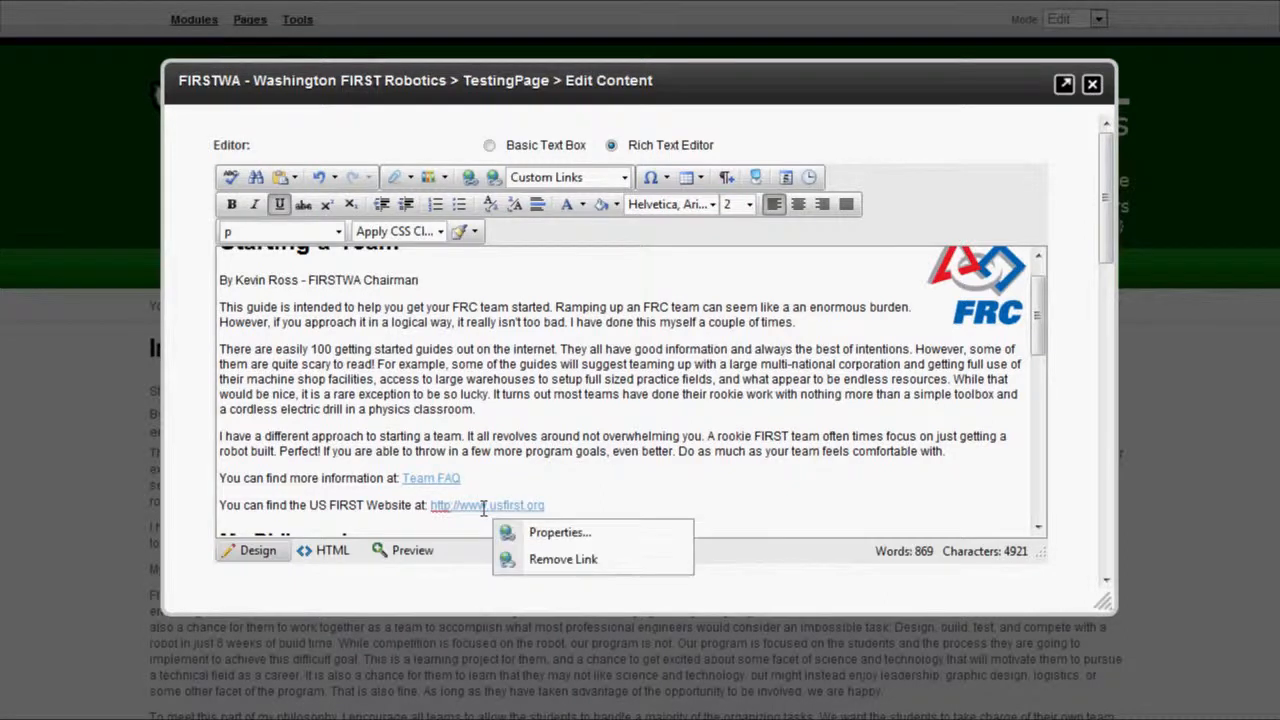
pyautogui.click(557, 534)
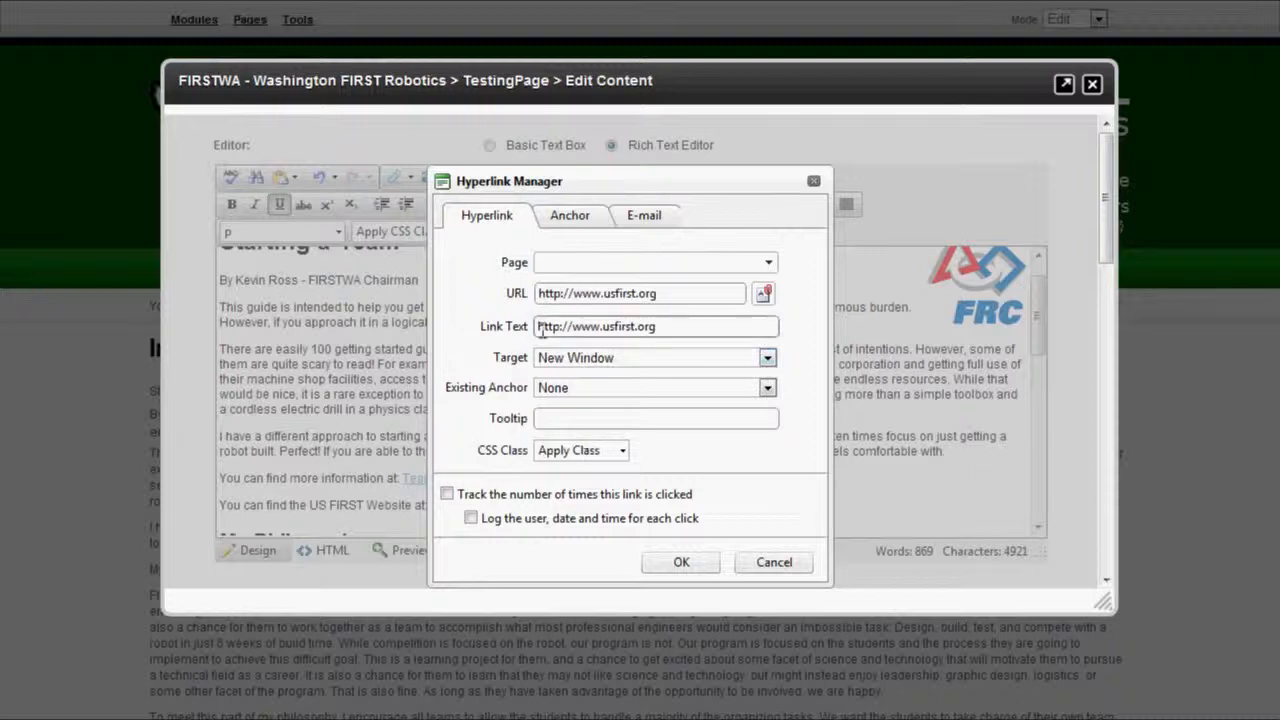
pyautogui.click(622, 329)
pyautogui.moveTo(659, 328); pyautogui.dragTo(452, 344)
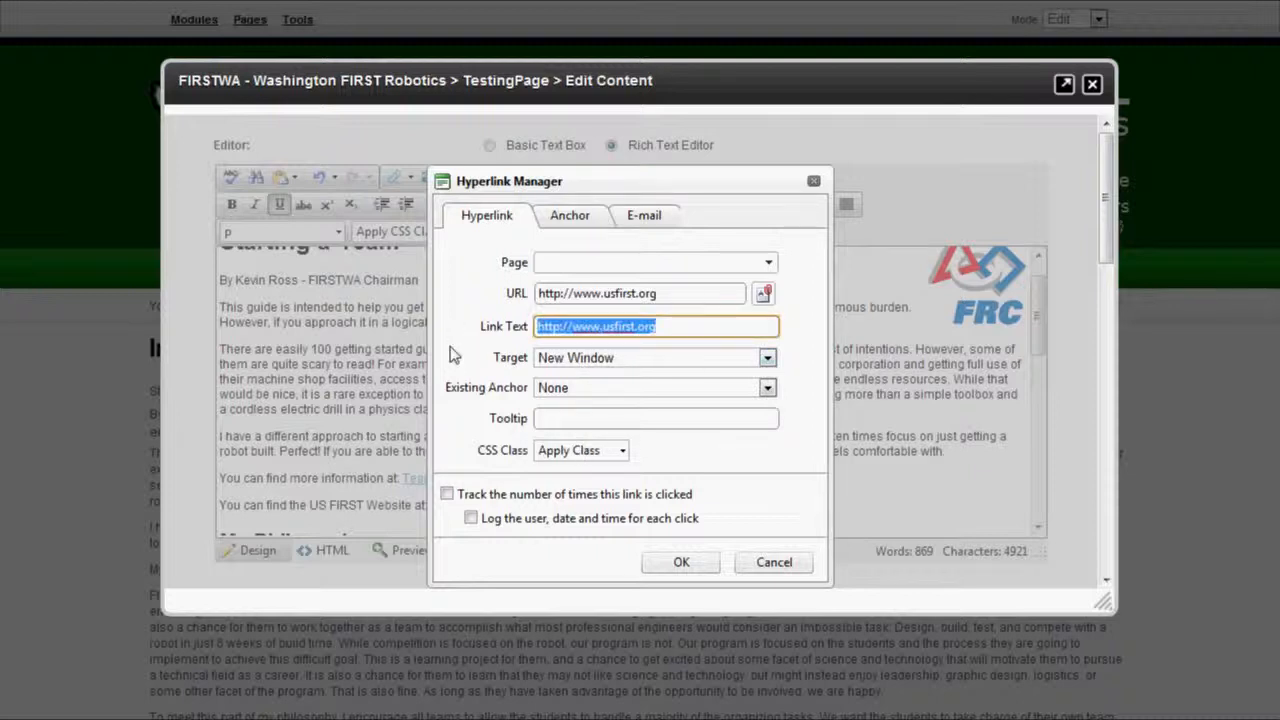
pyautogui.write('Click here fo')
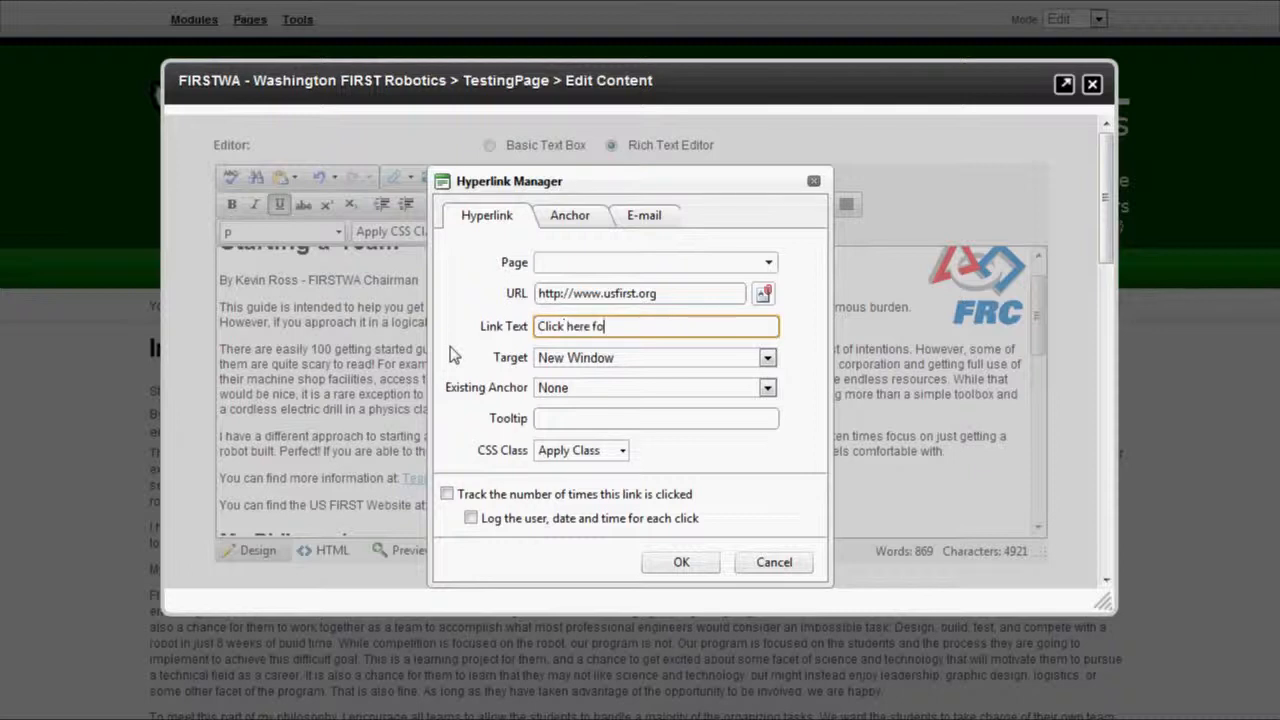
pyautogui.write('r the USFIRST W')
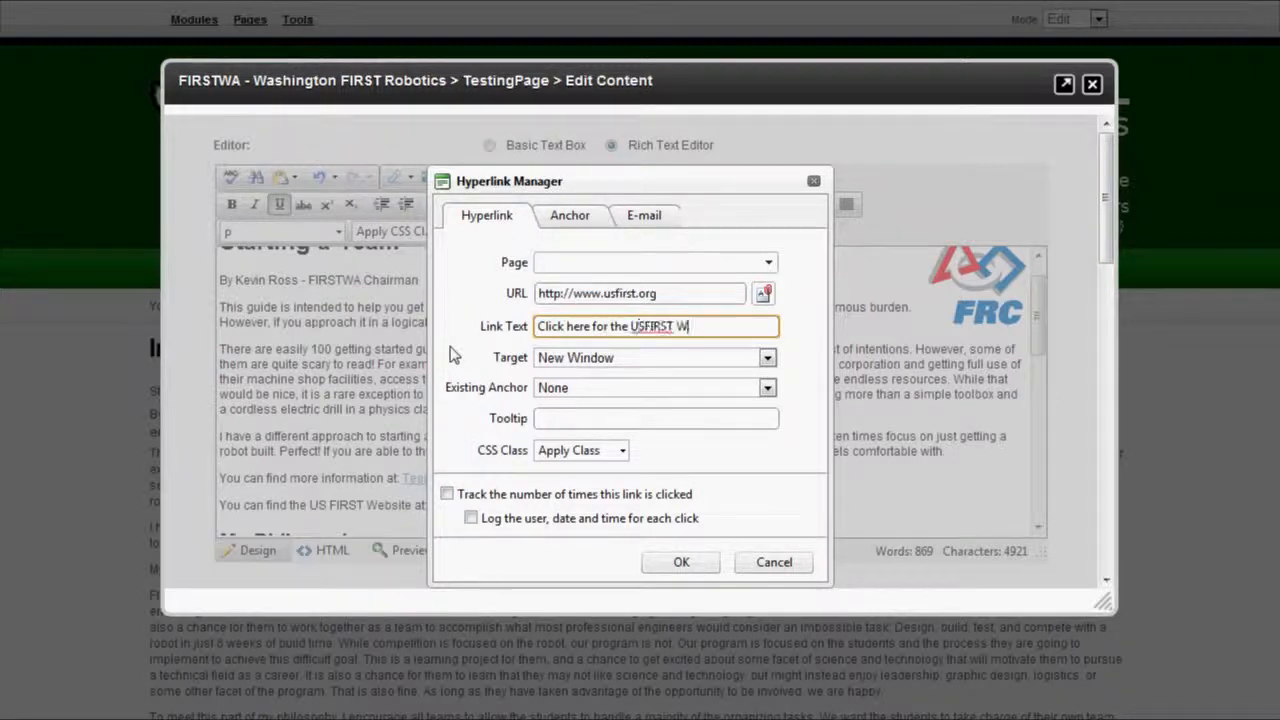
pyautogui.write('ebsite')
pyautogui.press('Home')
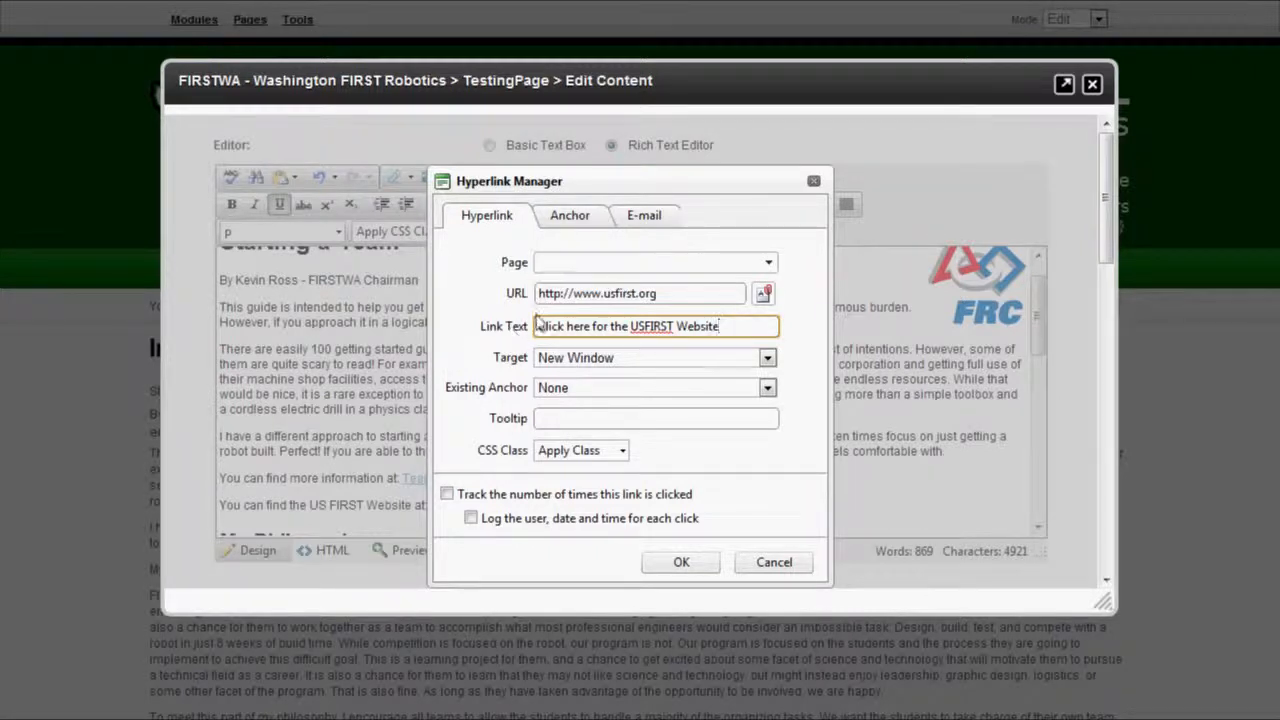
pyautogui.click(597, 362)
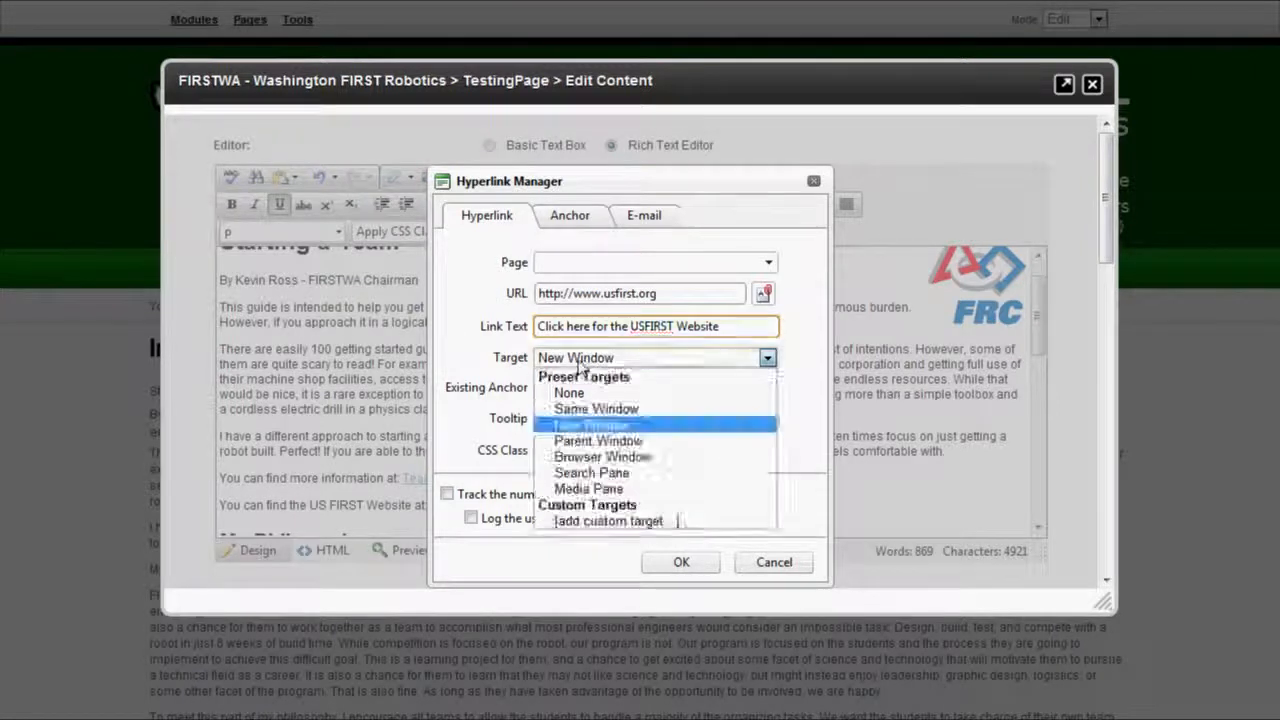
pyautogui.click(592, 442)
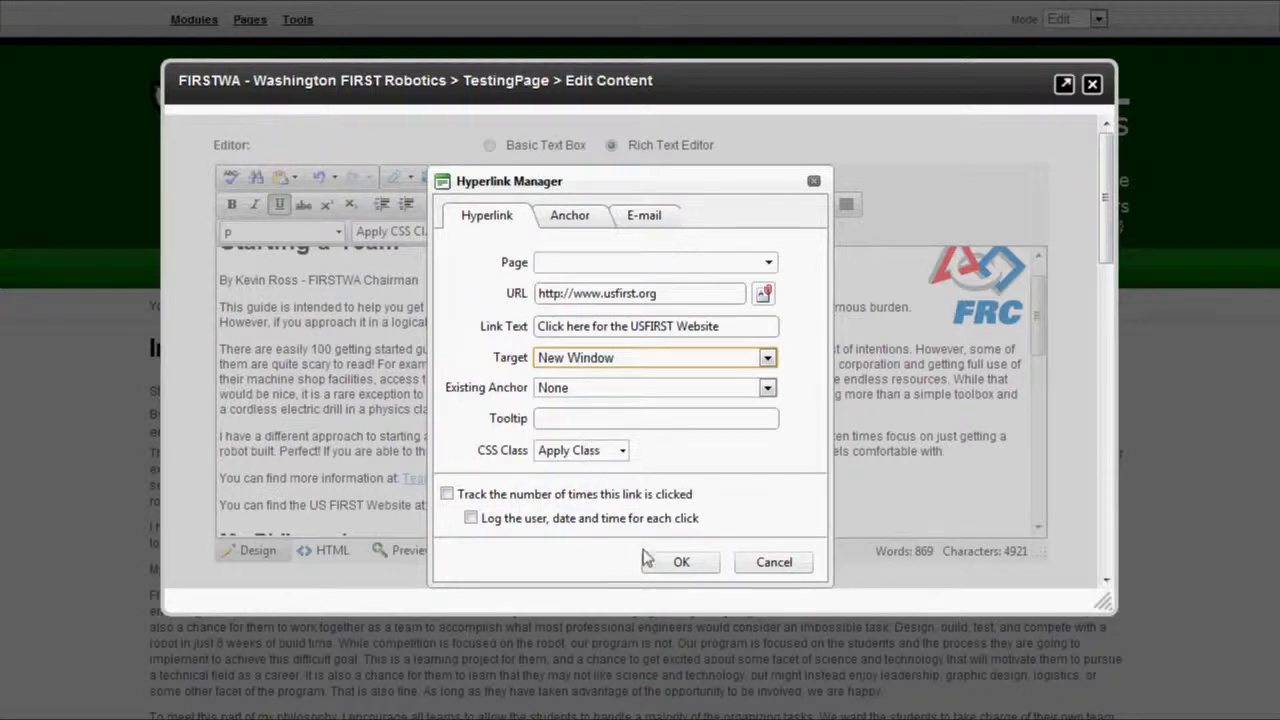
pyautogui.click(681, 562)
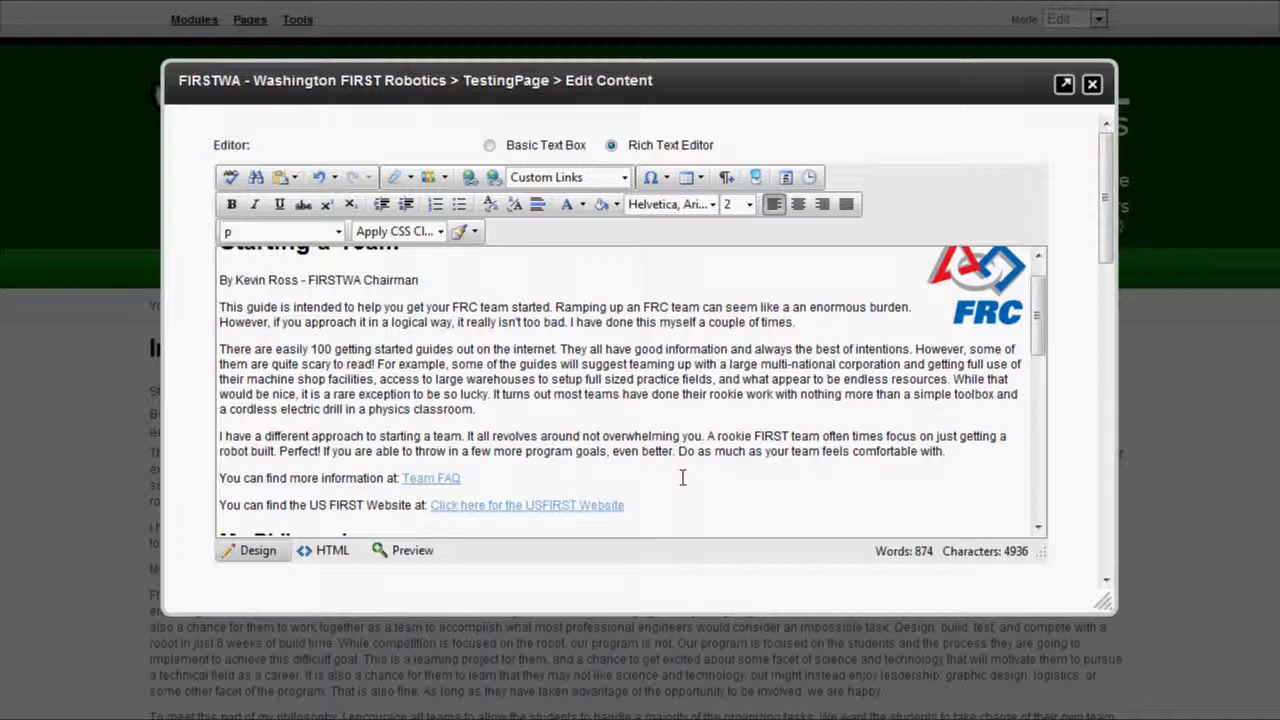
# Add a new paragraph under the USFIRST Website link reading 'You can find a link to the game description here:'.
pyautogui.click(674, 506)
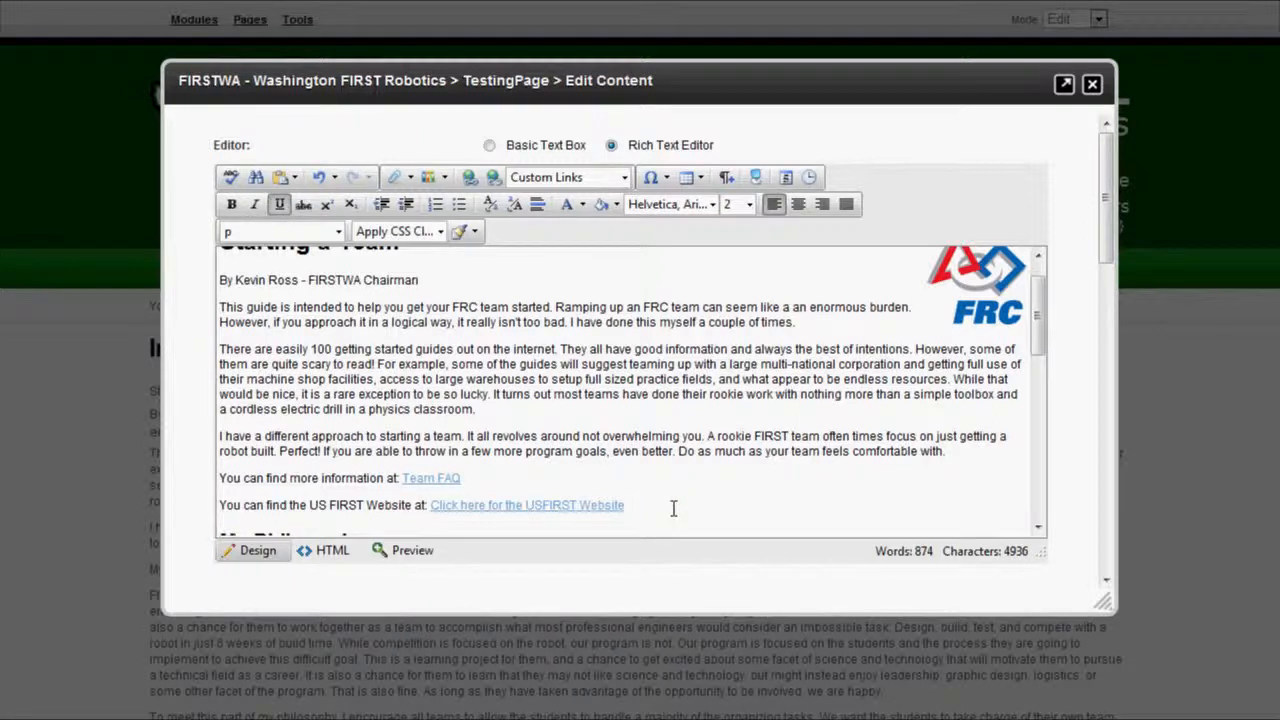
pyautogui.press('Return')
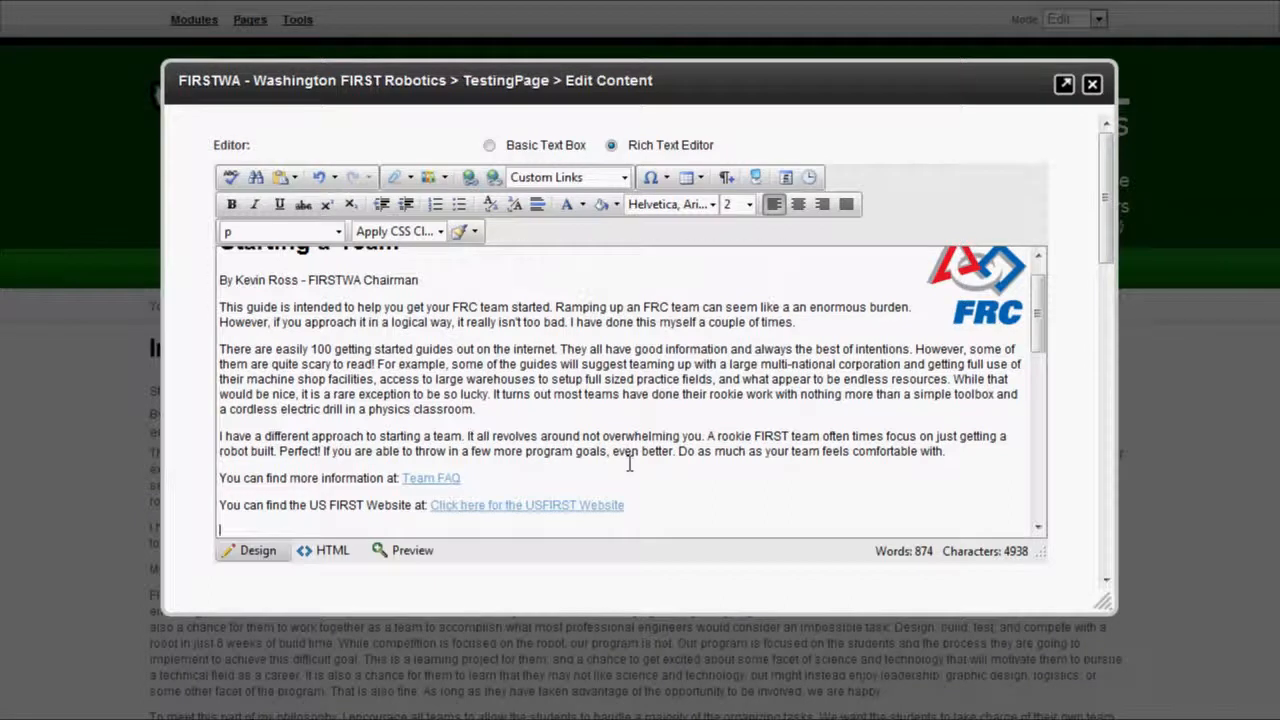
pyautogui.scroll(-2, 640, 440)
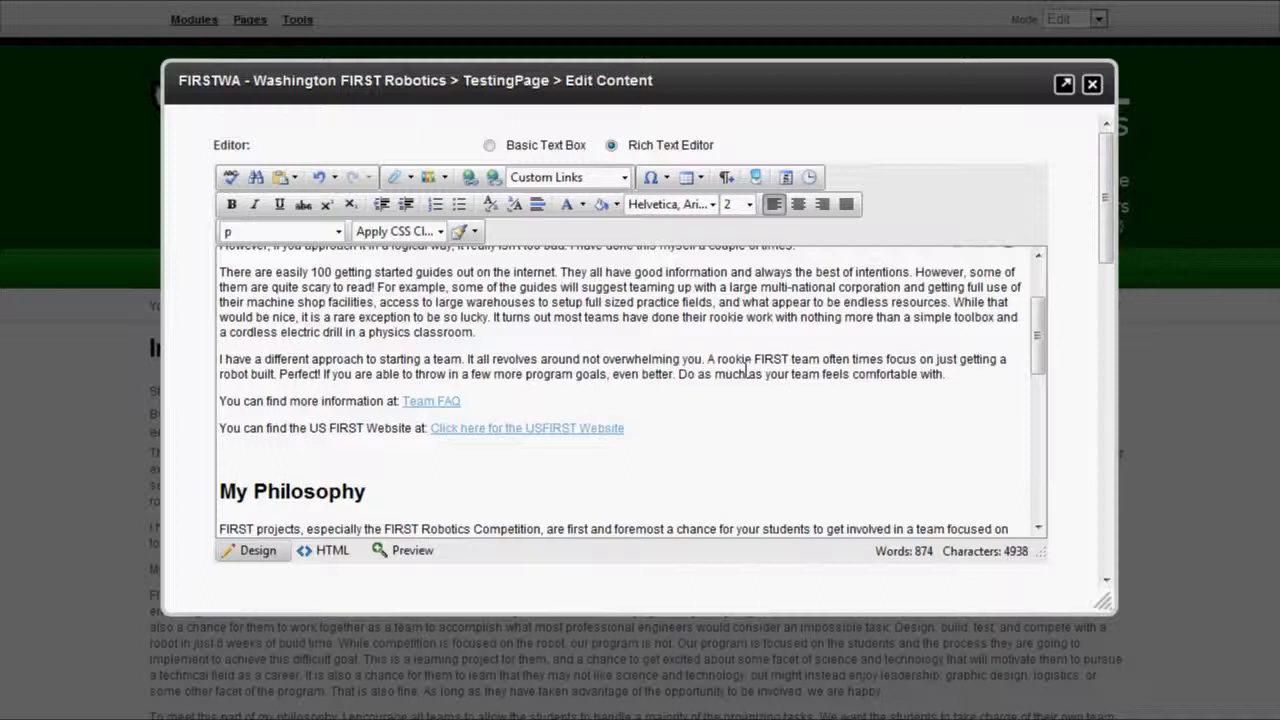
pyautogui.write('You can find a link to the game ds')
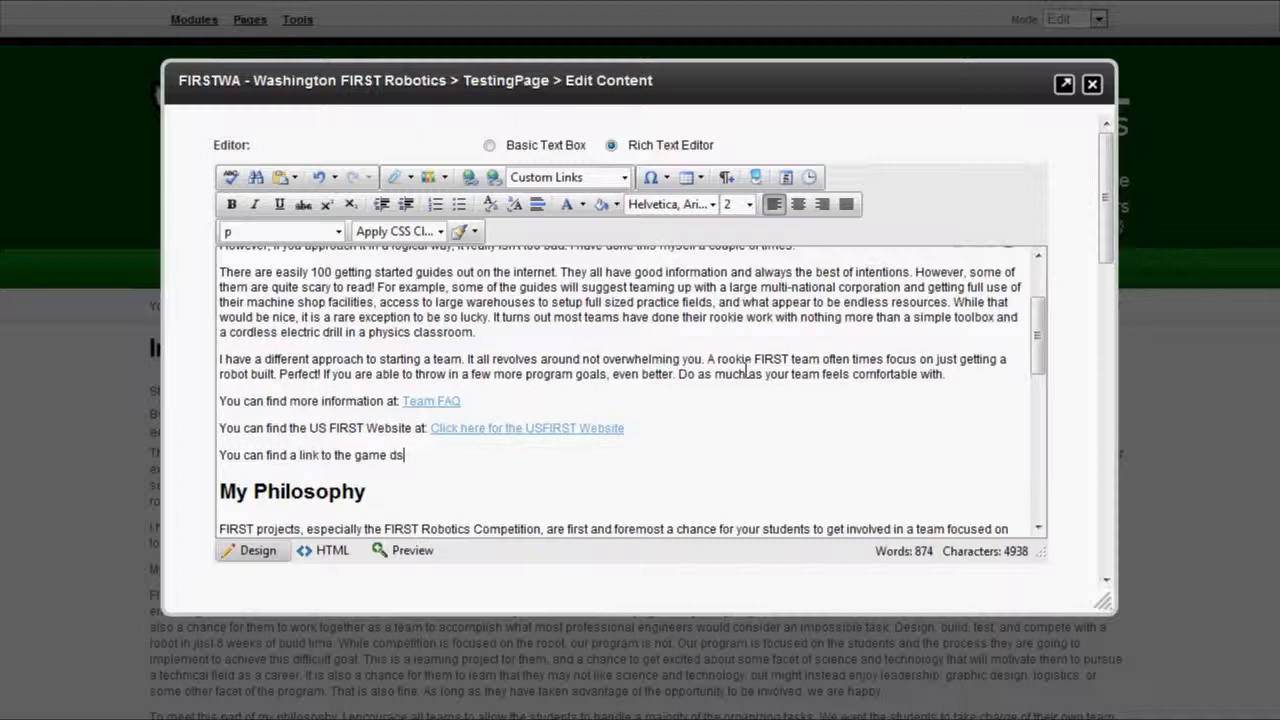
pyautogui.press('BackSpace')
pyautogui.write('escription here:')
# Insert a link to FRCFiles/FRC2012/2012-game-1page.pdf from the Document Manager, with link target None.
pyautogui.click(444, 178)
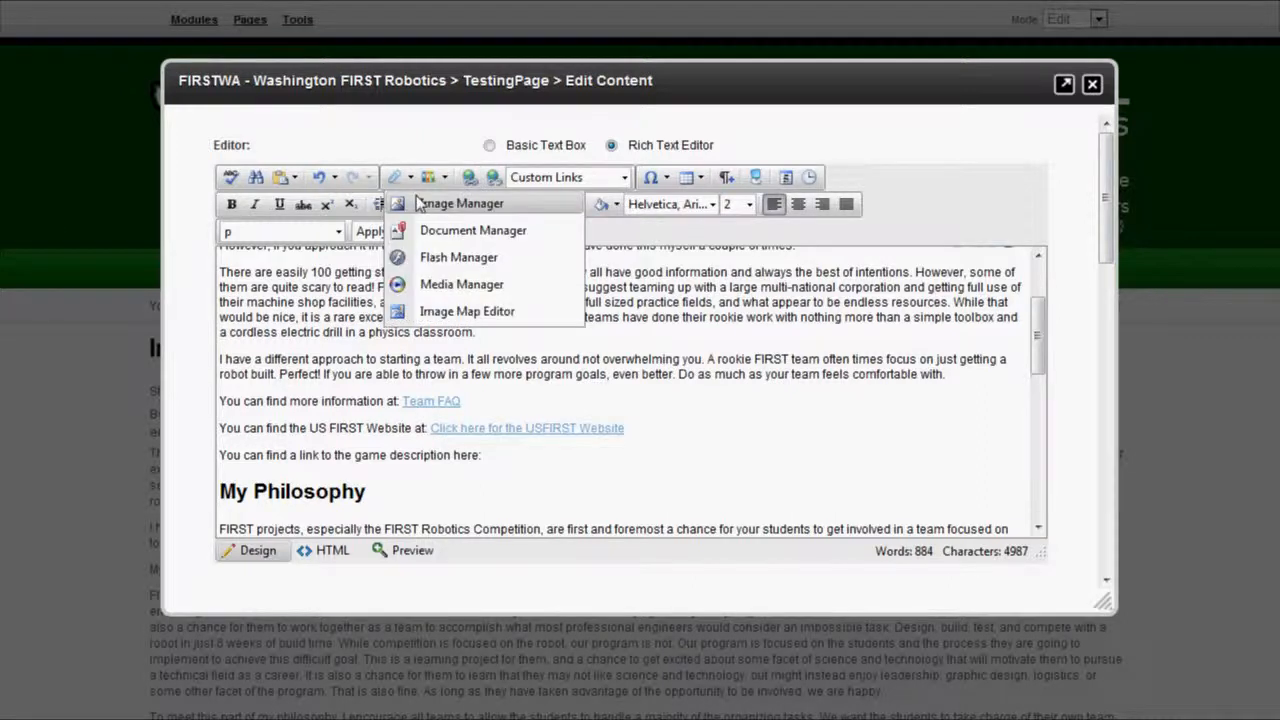
pyautogui.click(440, 230)
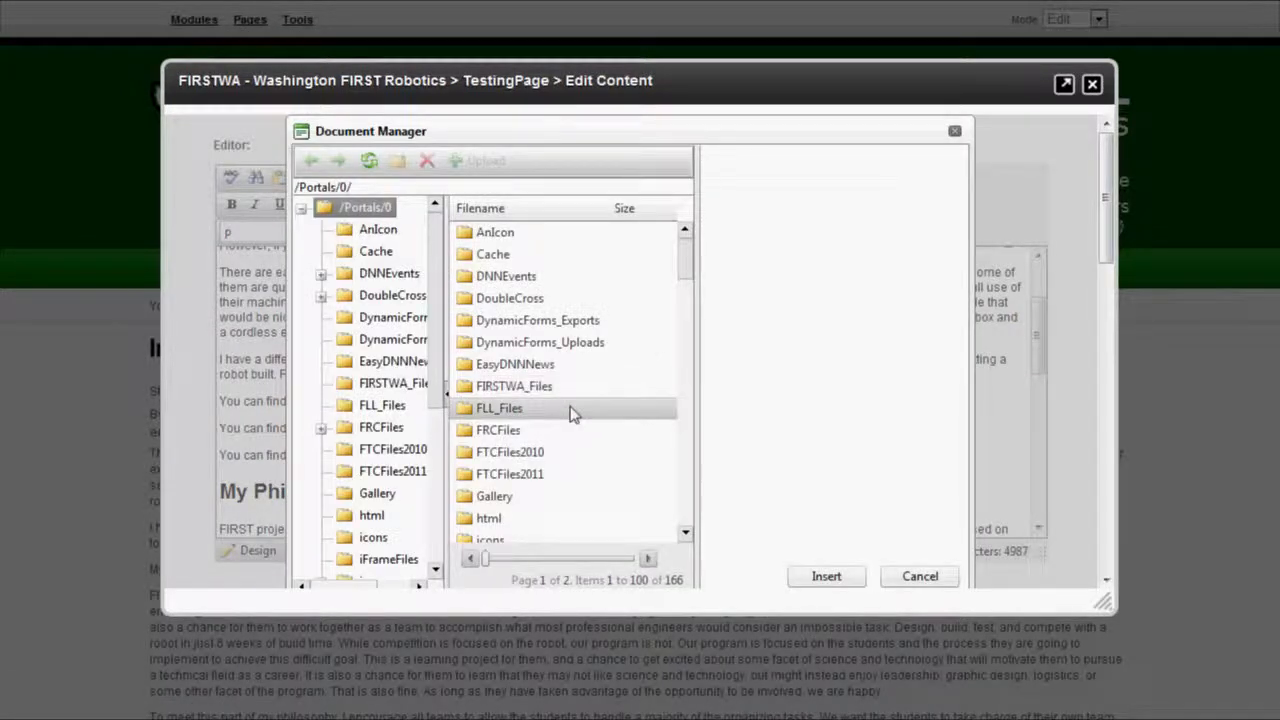
pyautogui.scroll(-1, 435, 427)
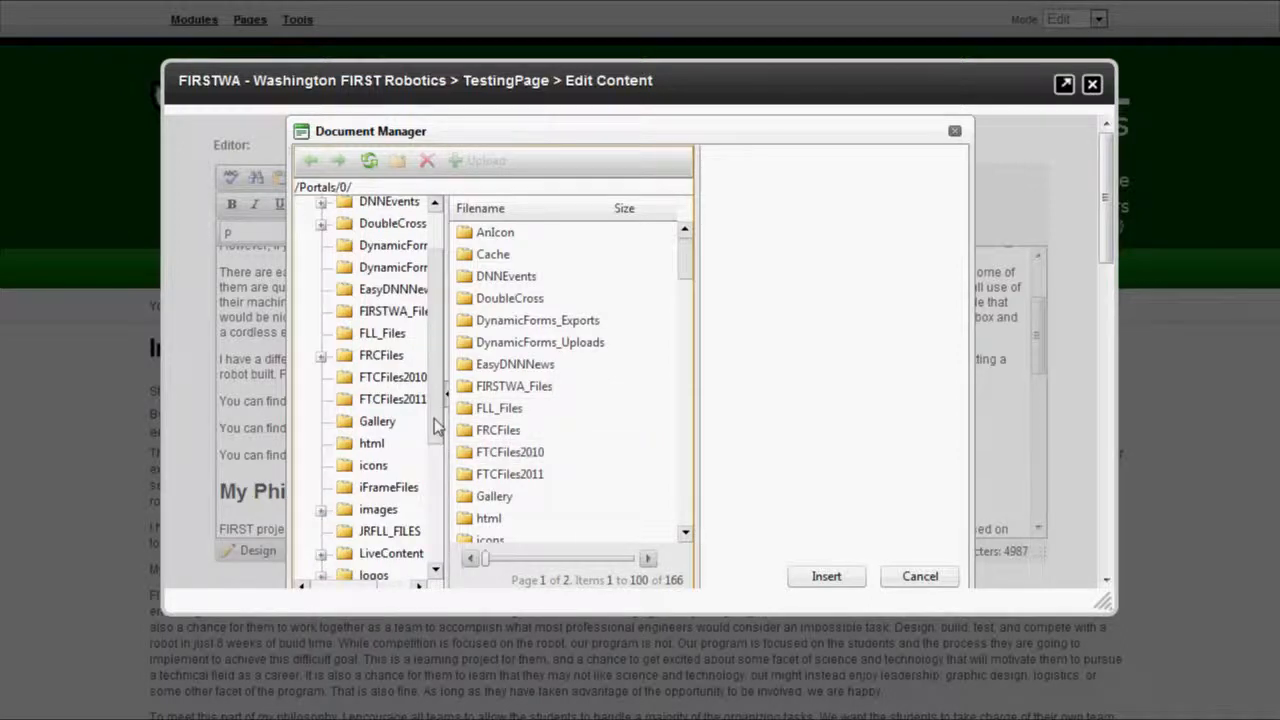
pyautogui.scroll(-1, 435, 427)
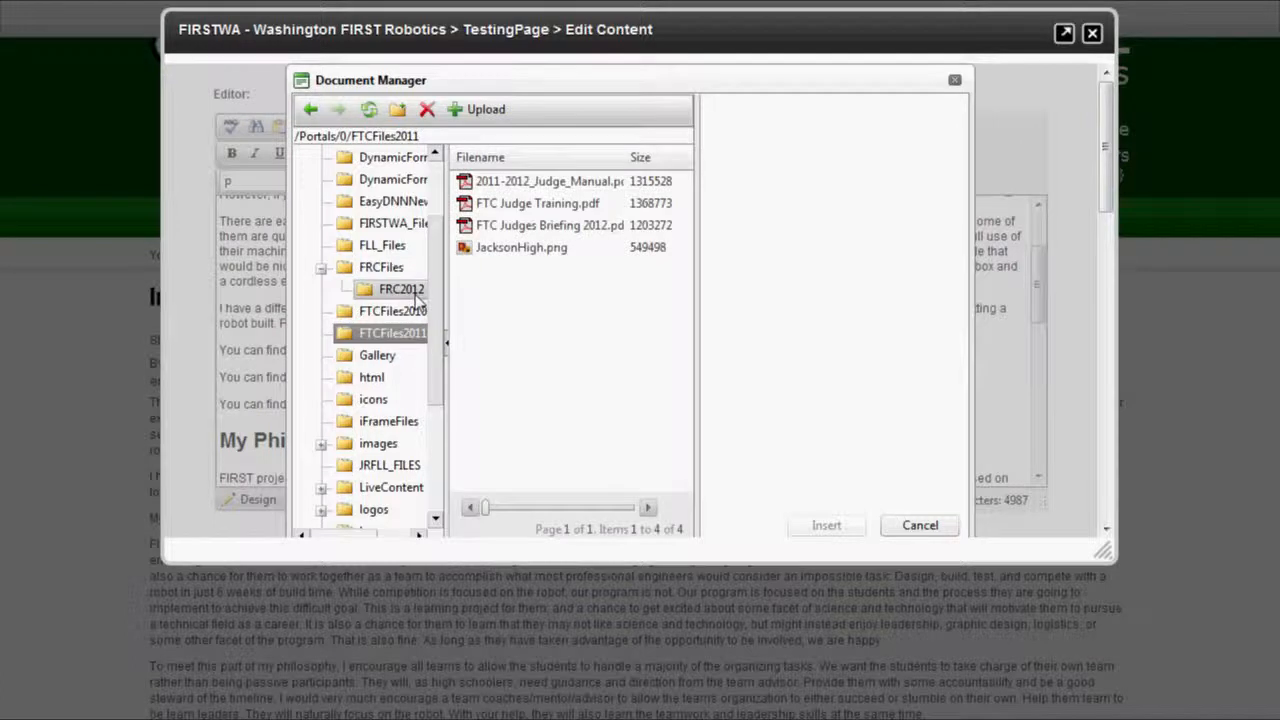
pyautogui.click(408, 291)
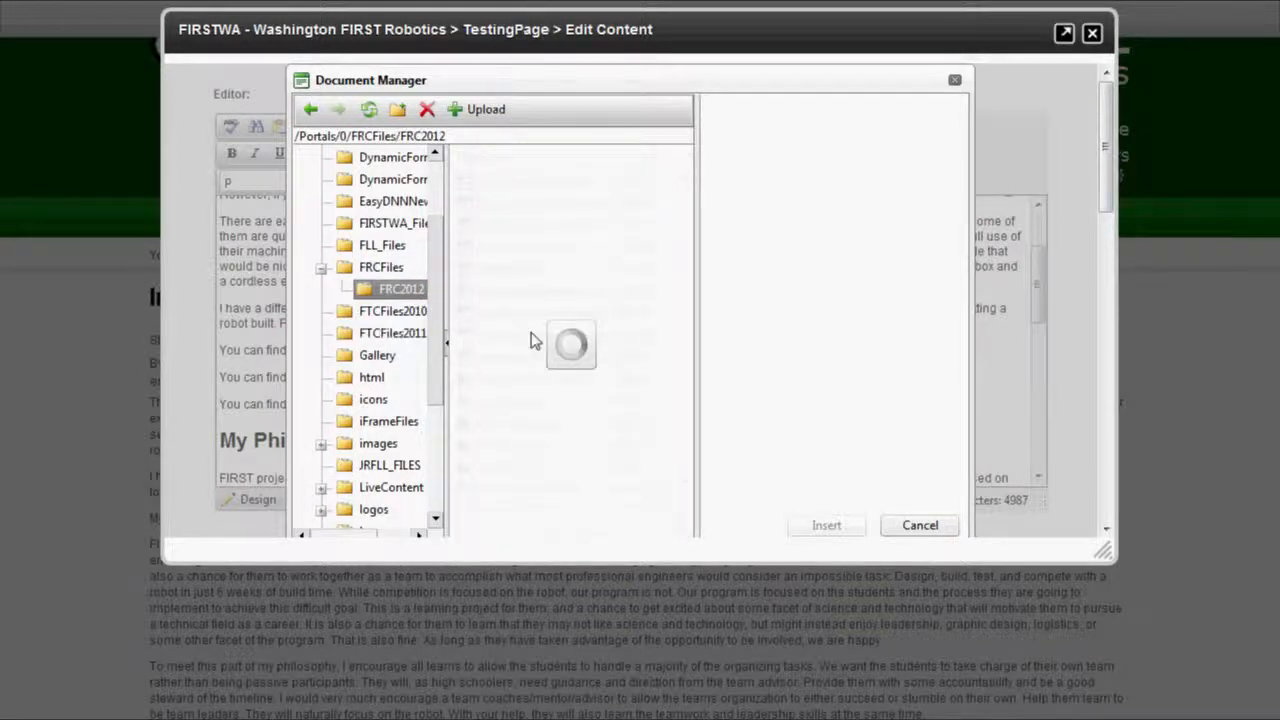
pyautogui.click(512, 188)
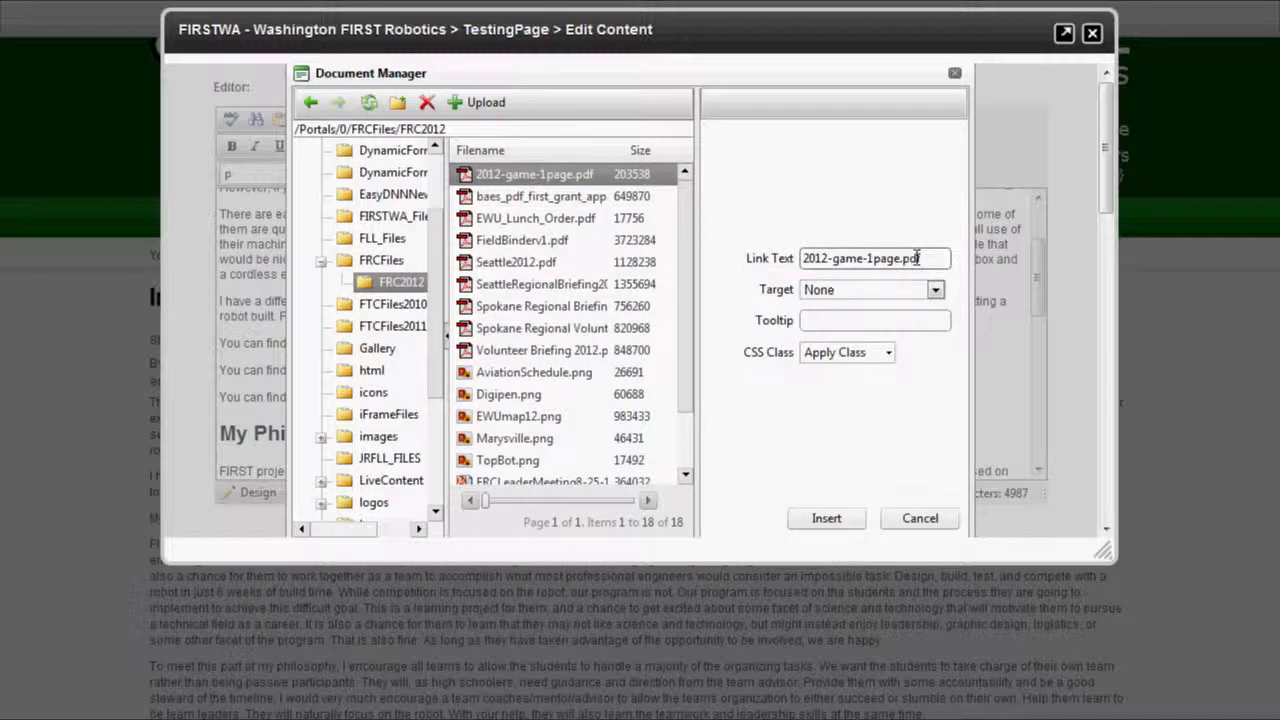
pyautogui.click(935, 290)
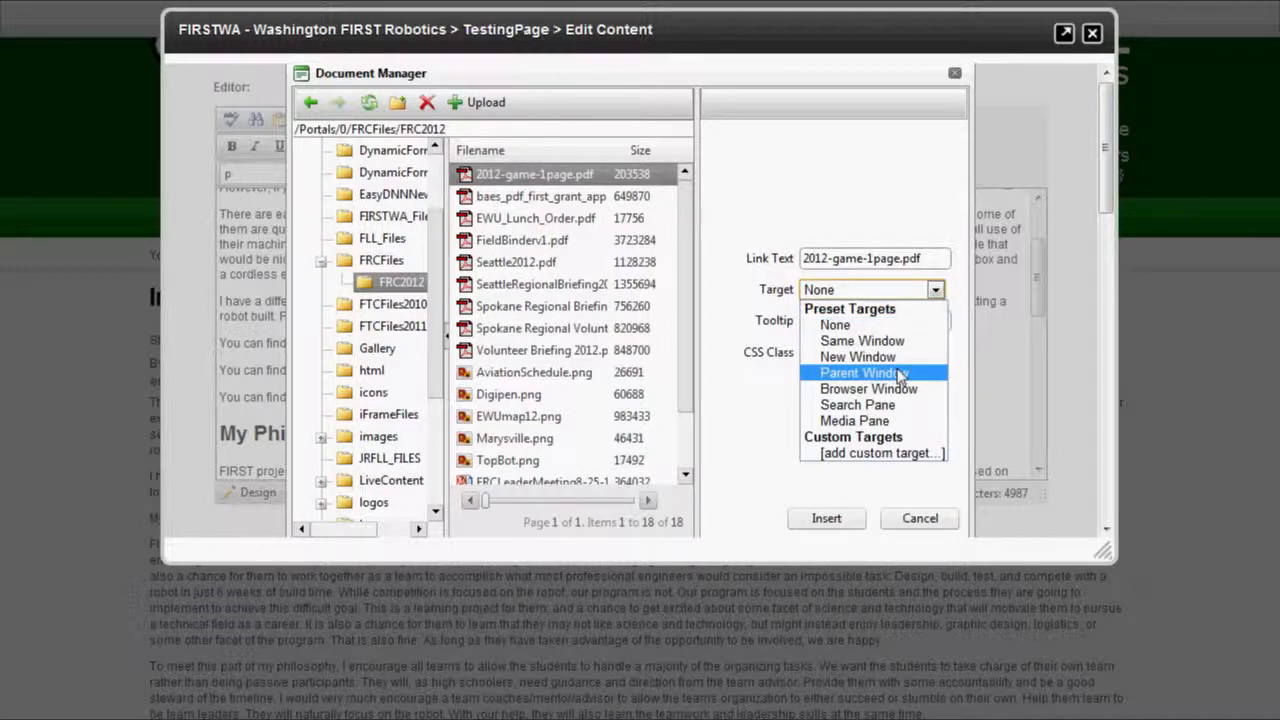
pyautogui.click(935, 290)
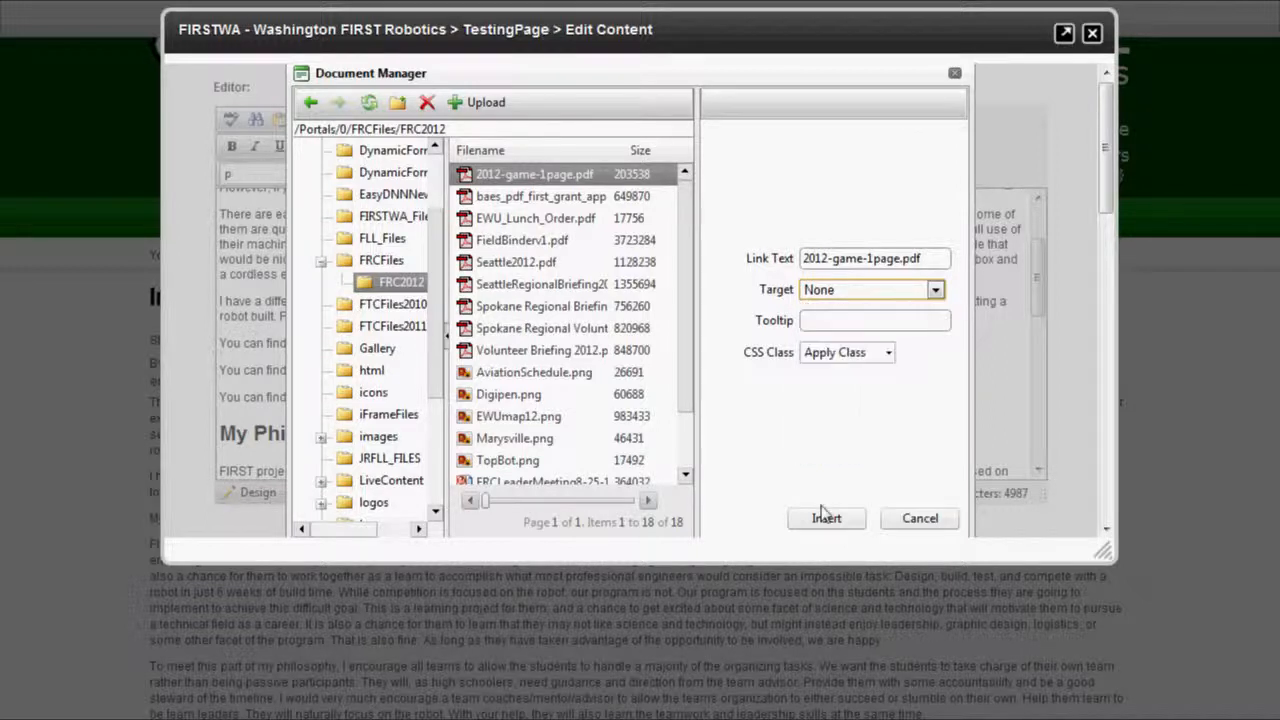
pyautogui.click(826, 518)
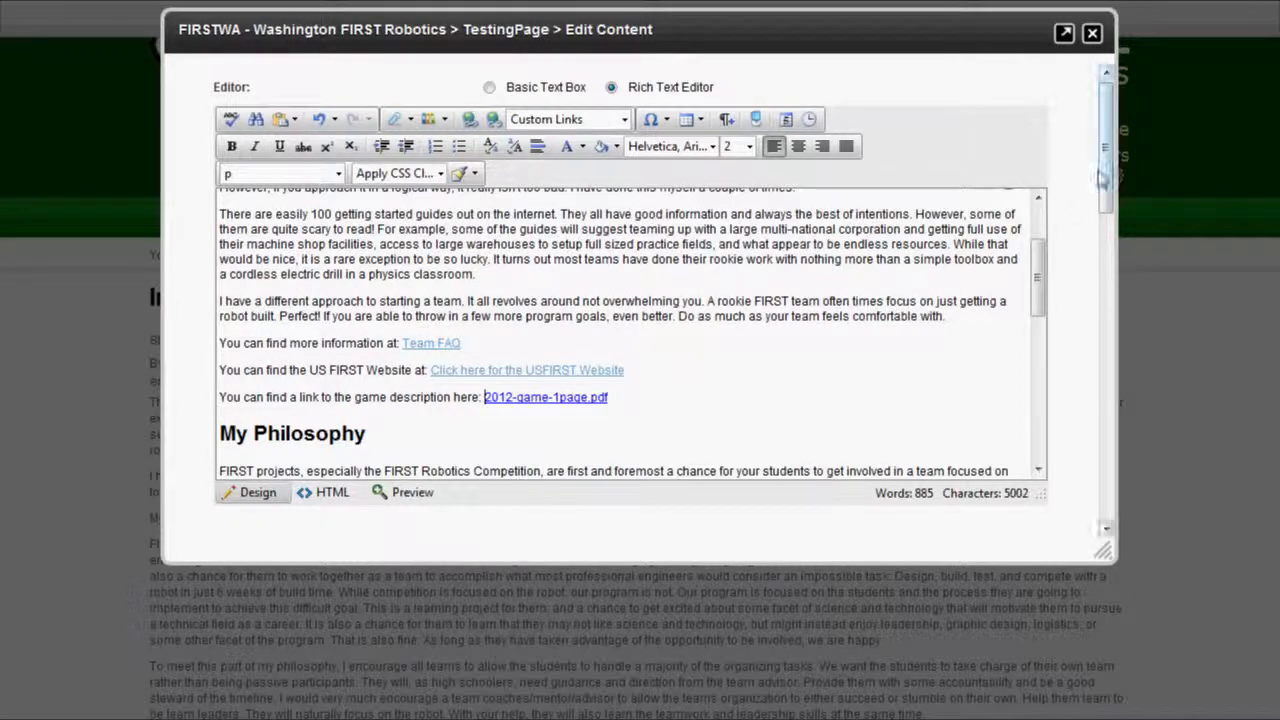
pyautogui.scroll(-2, 1105, 172)
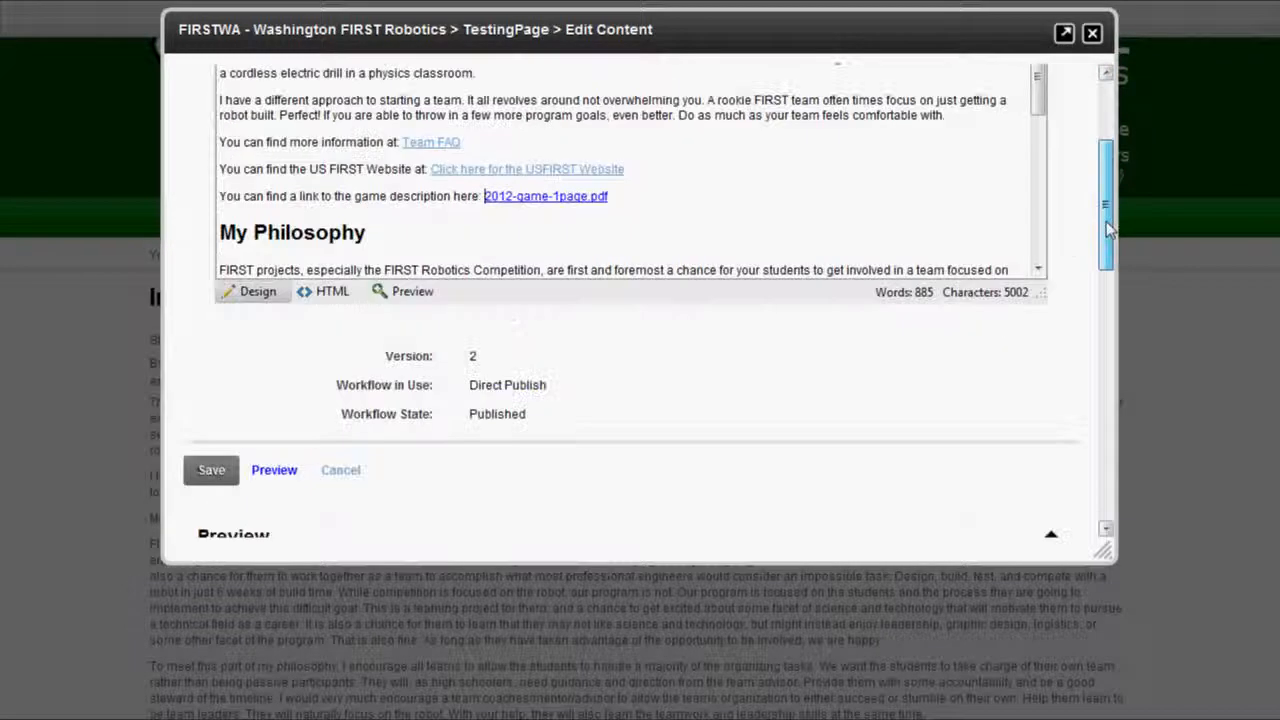
# Save the page content and reopen it with Manage > Edit Content.
pyautogui.click(206, 476)
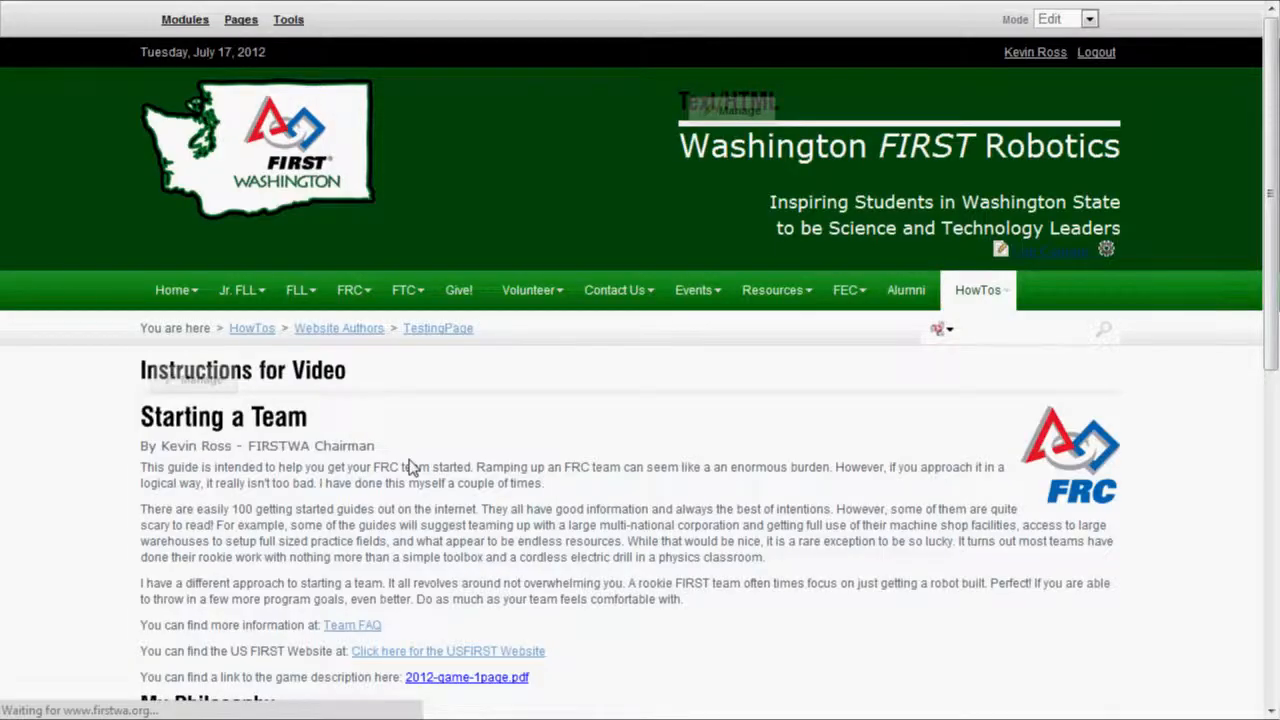
pyautogui.scroll(-1, 412, 468)
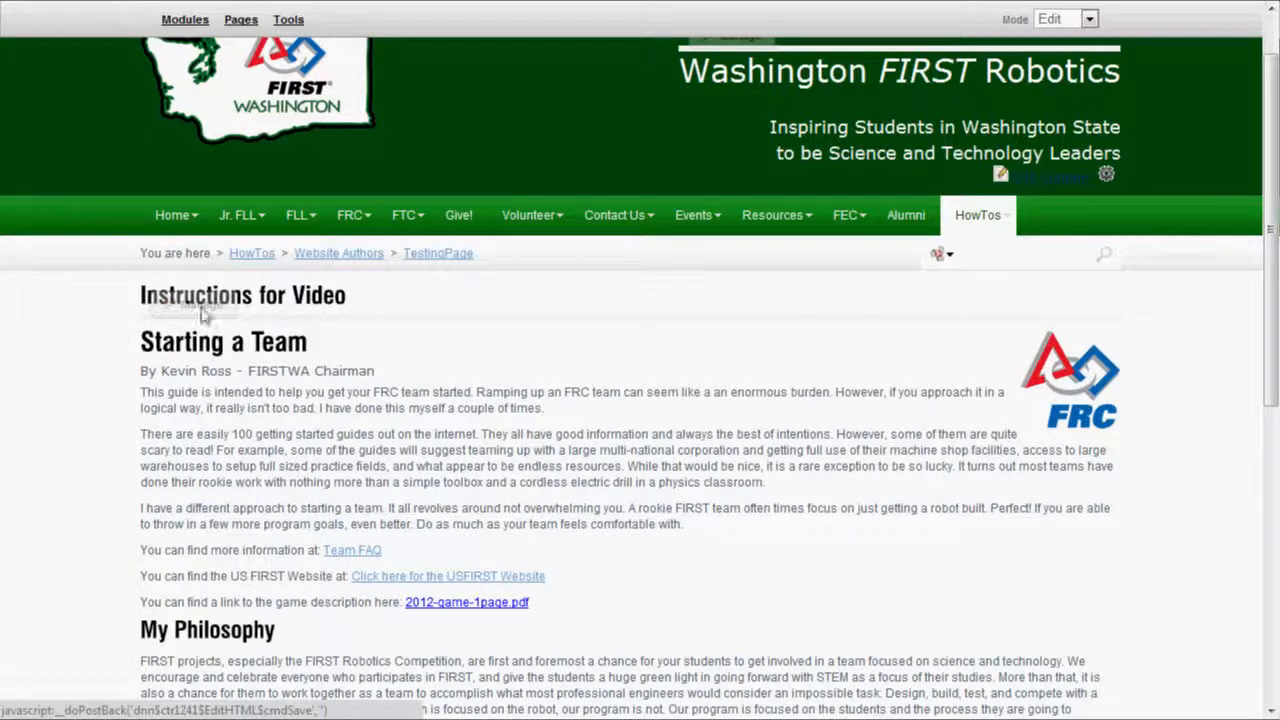
pyautogui.moveTo(205, 306)
pyautogui.click(212, 384)
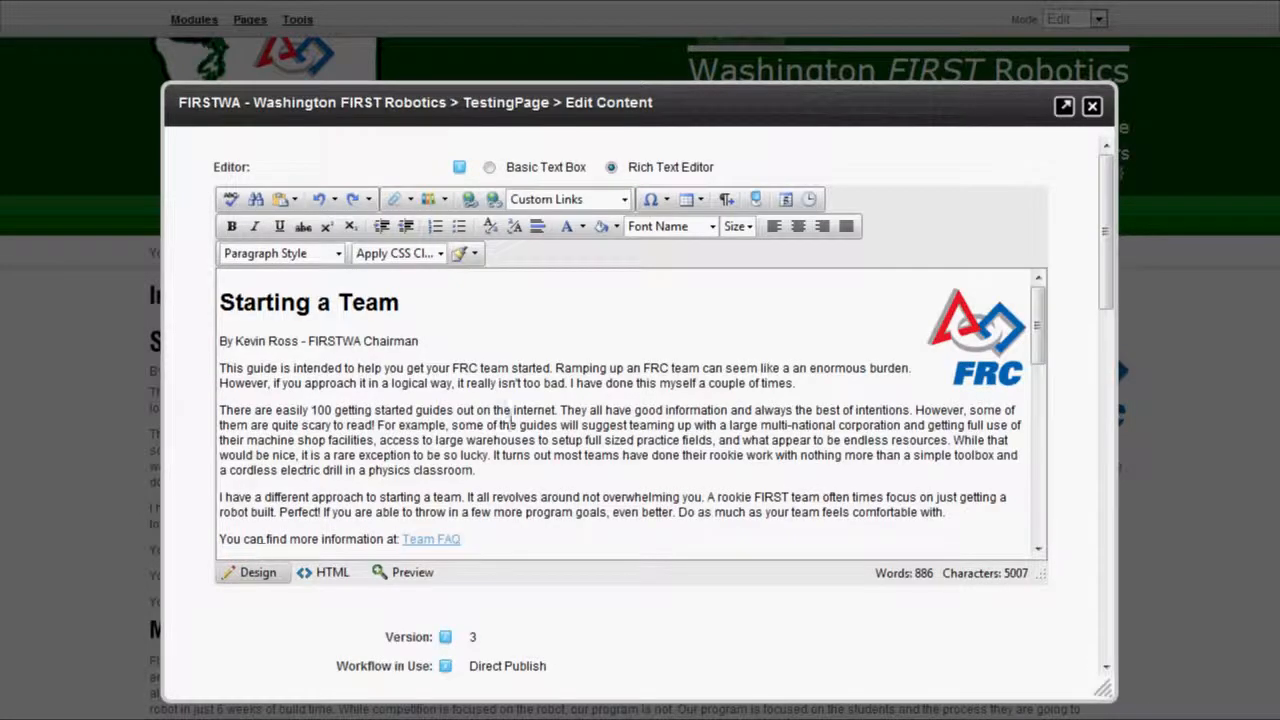
# Select all of the article text in the rich text editor.
pyautogui.scroll(-3, 511, 424)
pyautogui.scroll(-3, 511, 424)
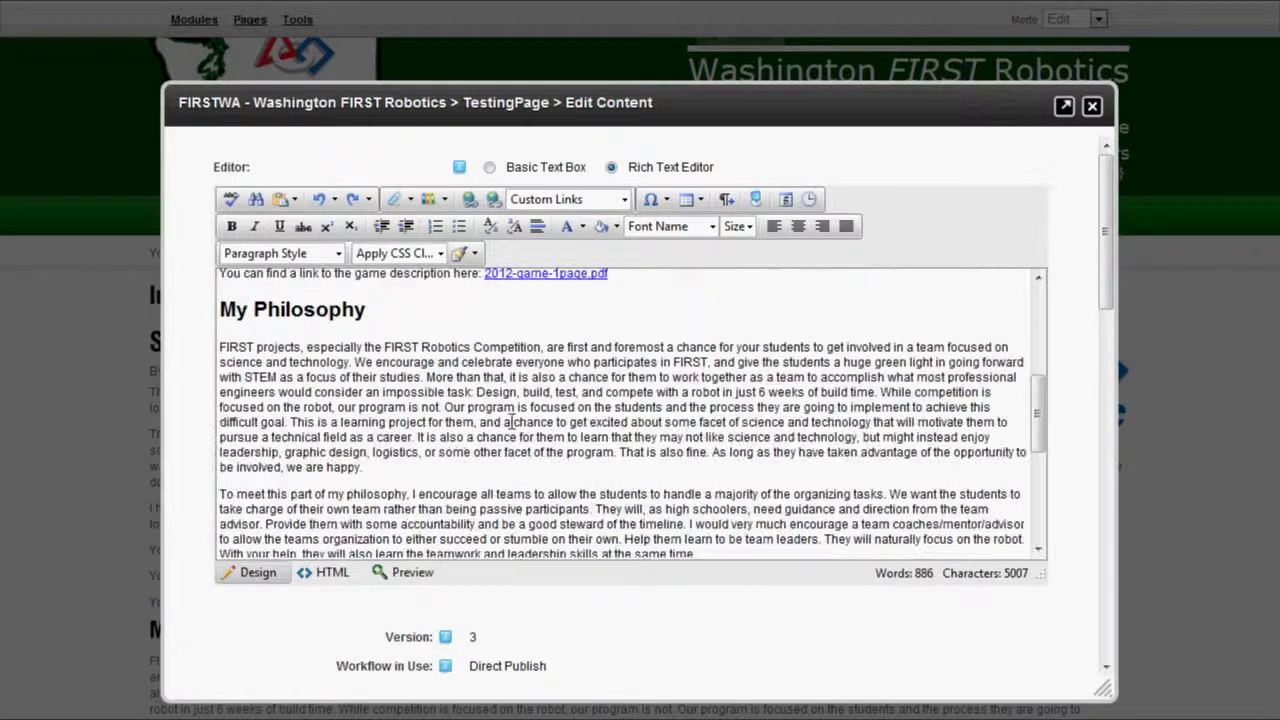
pyautogui.scroll(-1, 511, 421)
pyautogui.click(511, 424)
pyautogui.scroll(7, 511, 424)
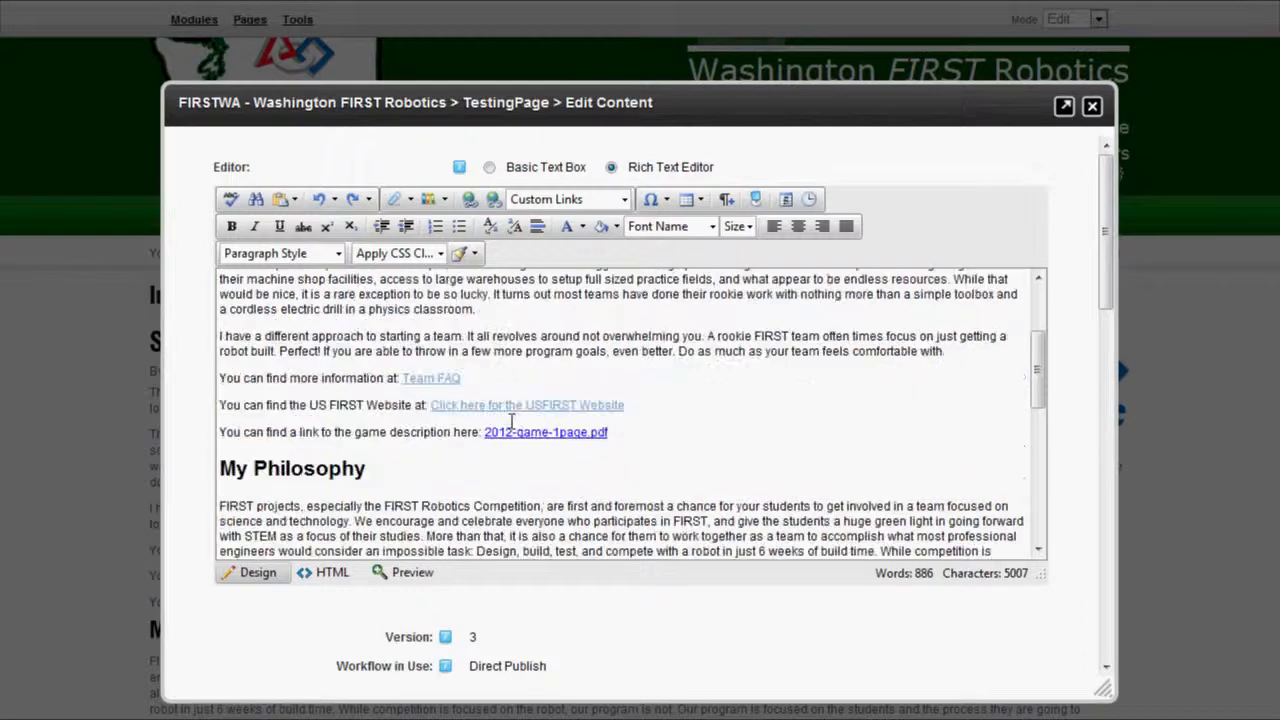
pyautogui.hotkey('ctrl', 'a')
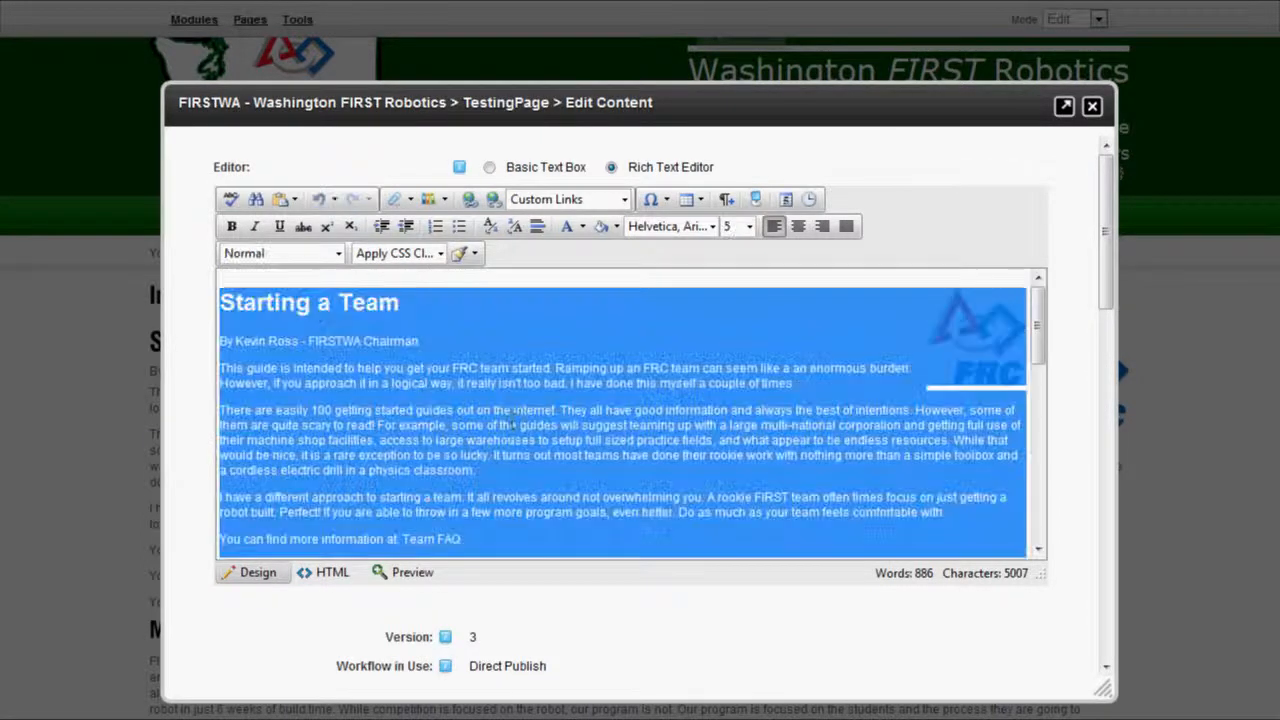
# Replace the whole article with the line 'I messed up this page!' and save it.
pyautogui.press('Delete')
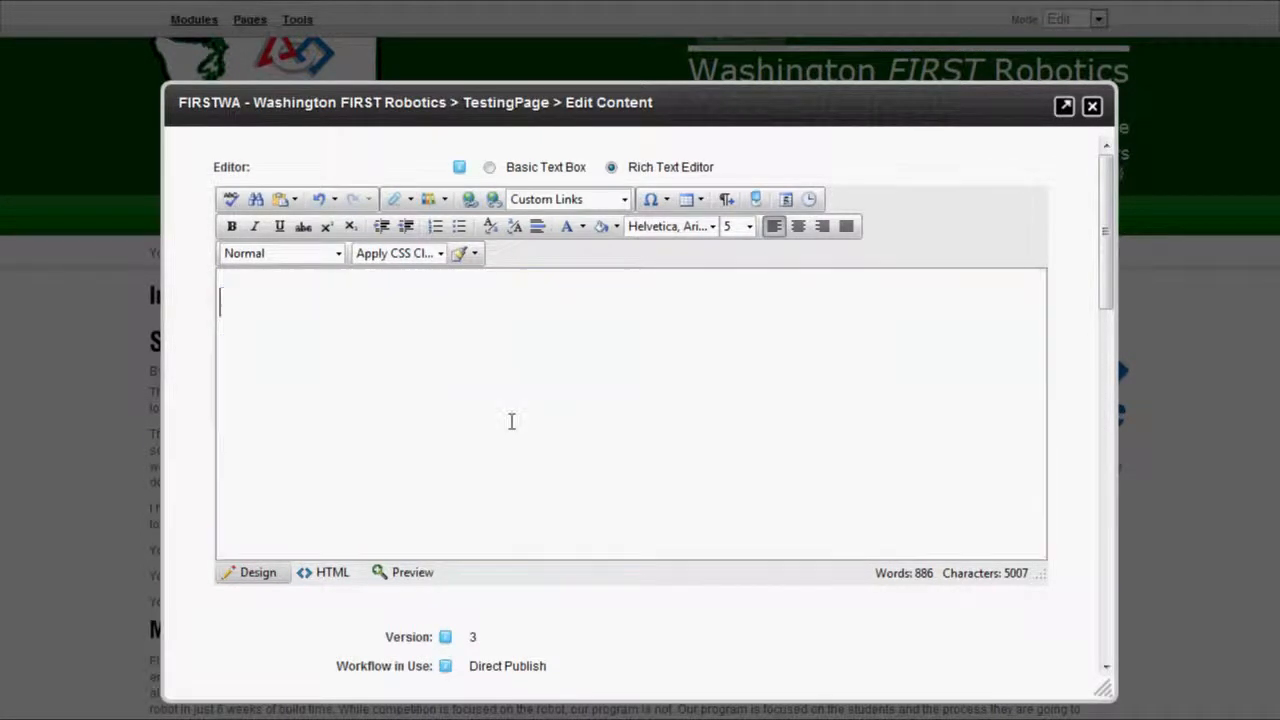
pyautogui.write('I messed ')
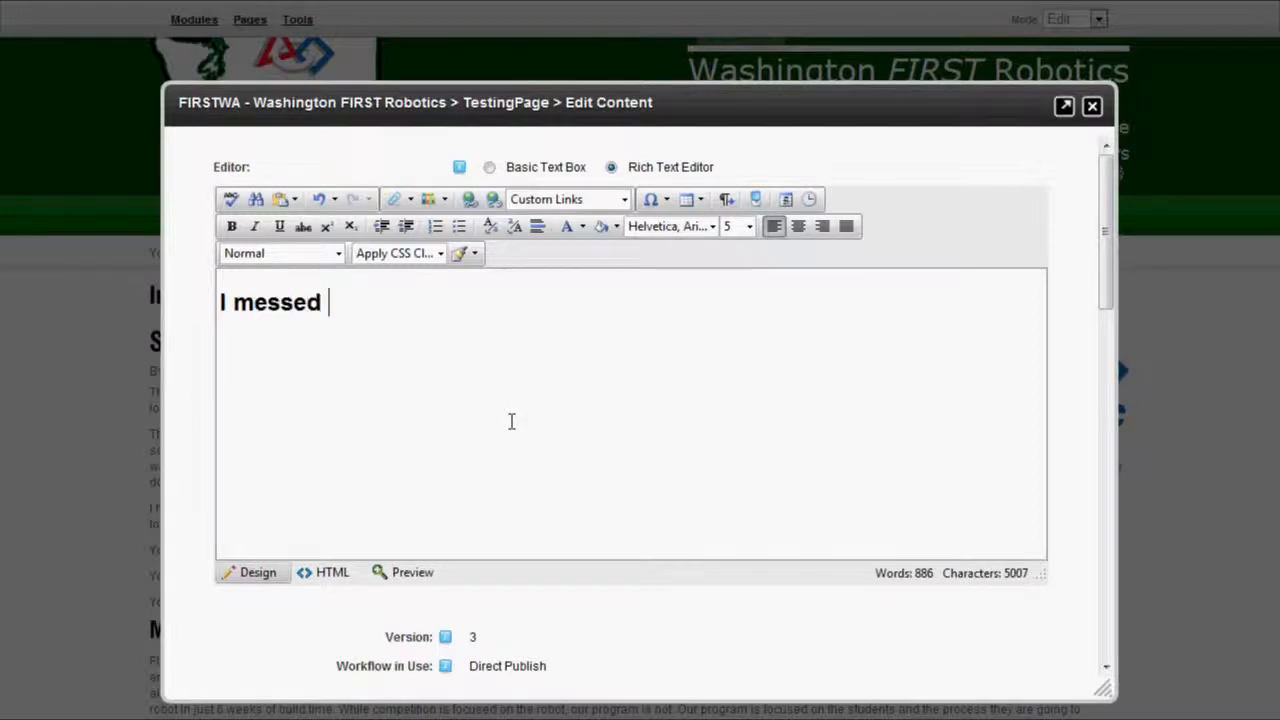
pyautogui.write('up this page!')
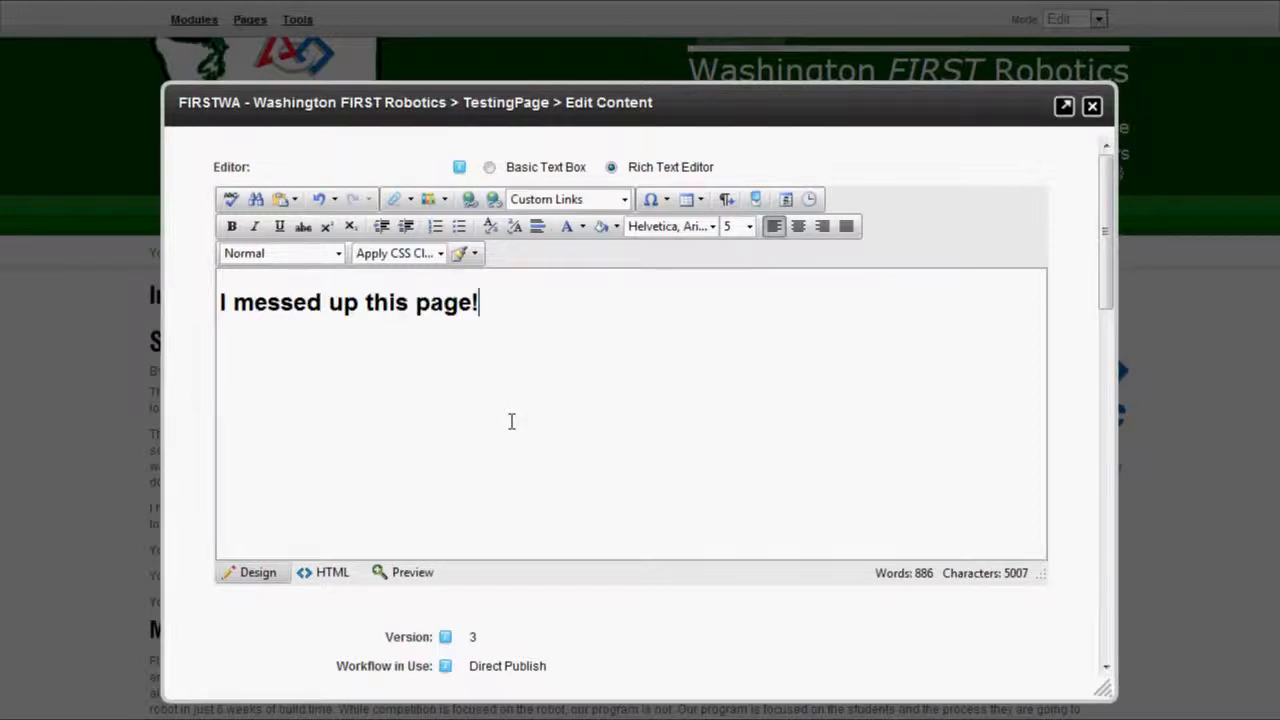
pyautogui.scroll(-2, 420, 549)
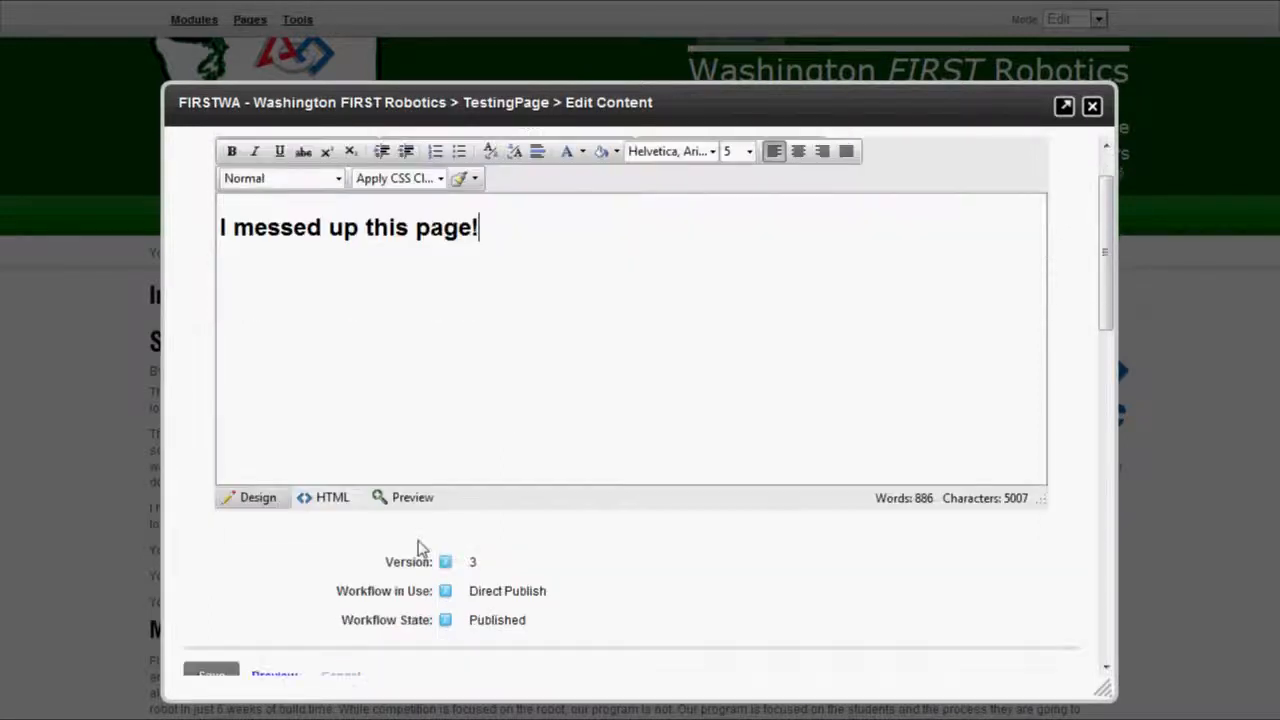
pyautogui.scroll(-1, 245, 516)
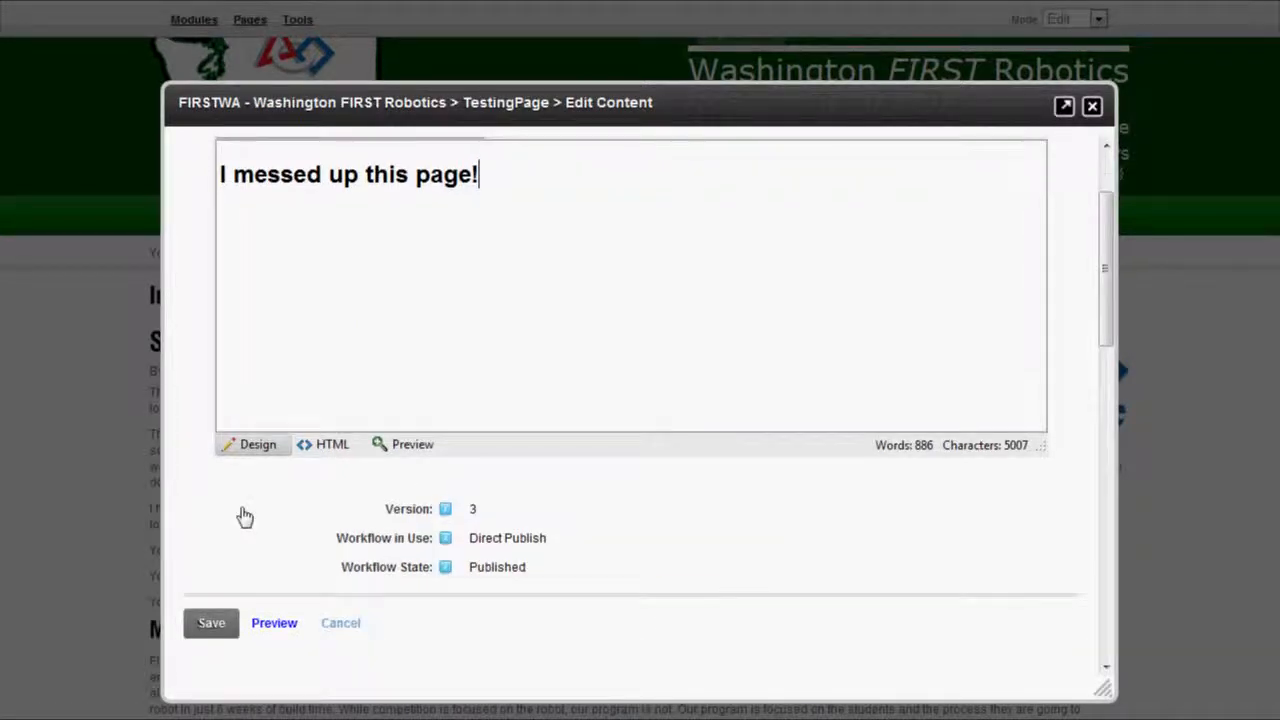
pyautogui.click(211, 623)
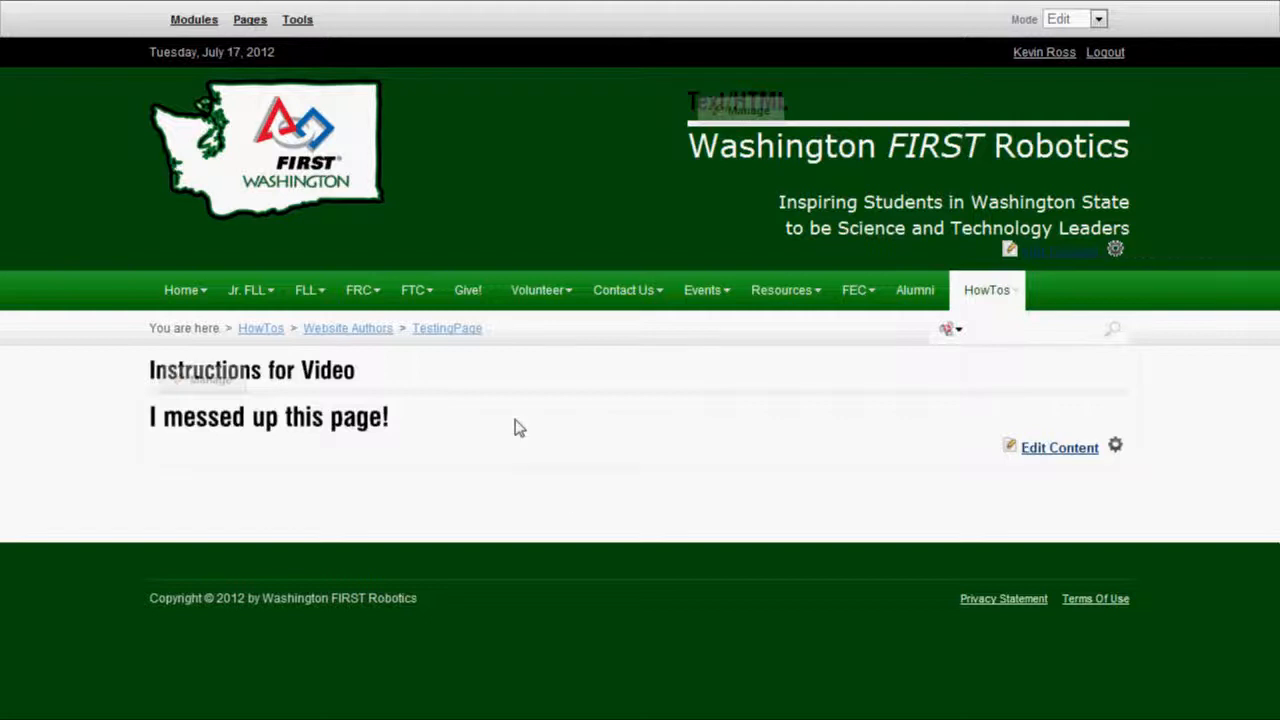
# Reopen Edit Content, expand Version History and preview version 4.
pyautogui.moveTo(519, 427)
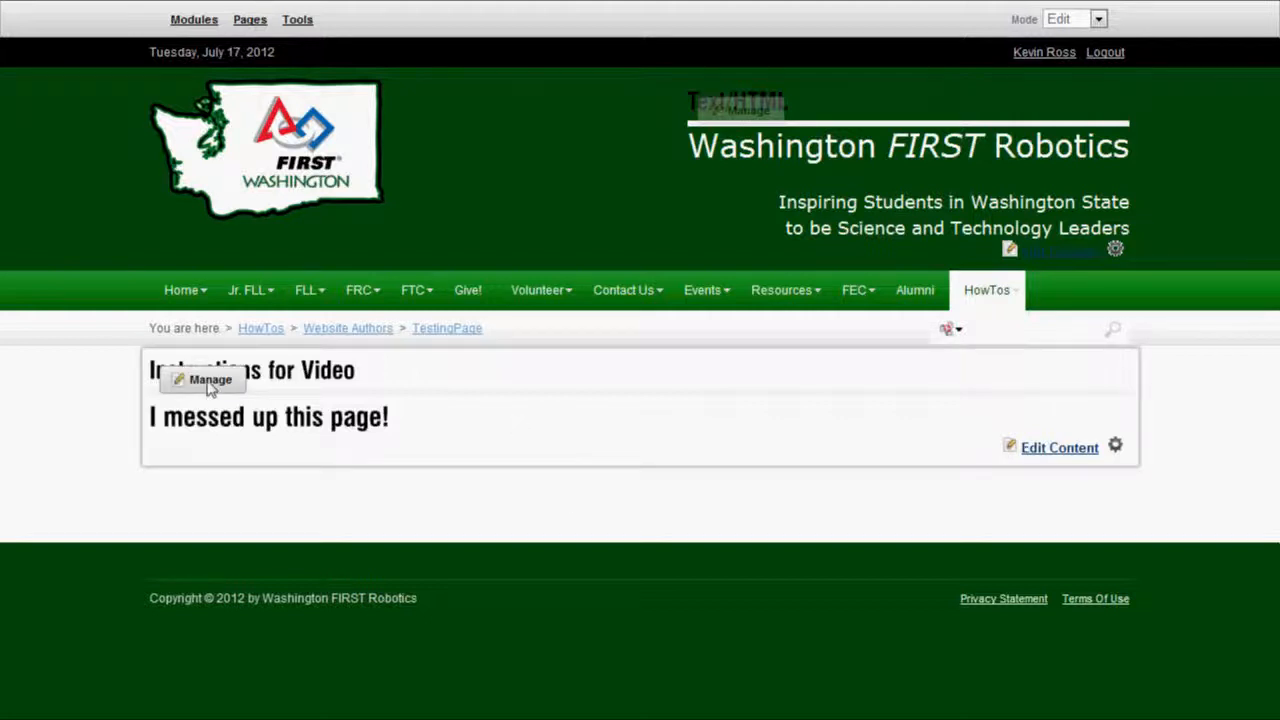
pyautogui.moveTo(208, 386)
pyautogui.click(226, 458)
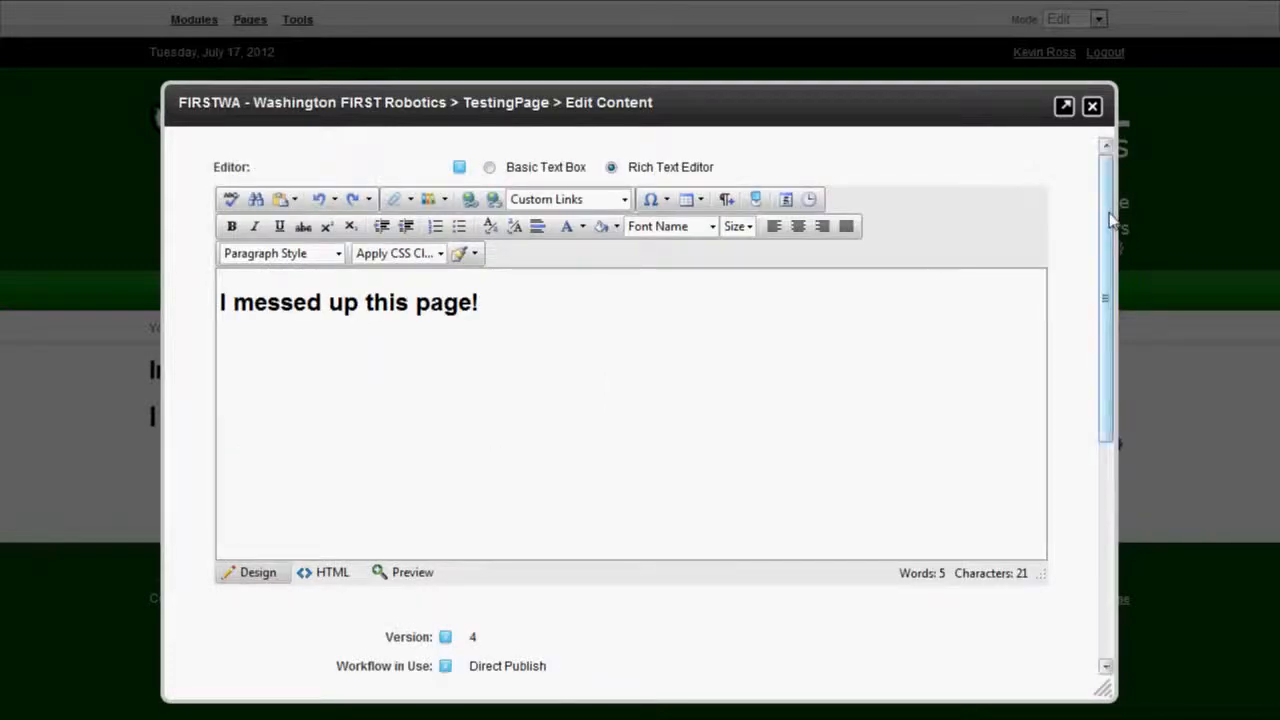
pyautogui.moveTo(1109, 216); pyautogui.dragTo(1105, 437)
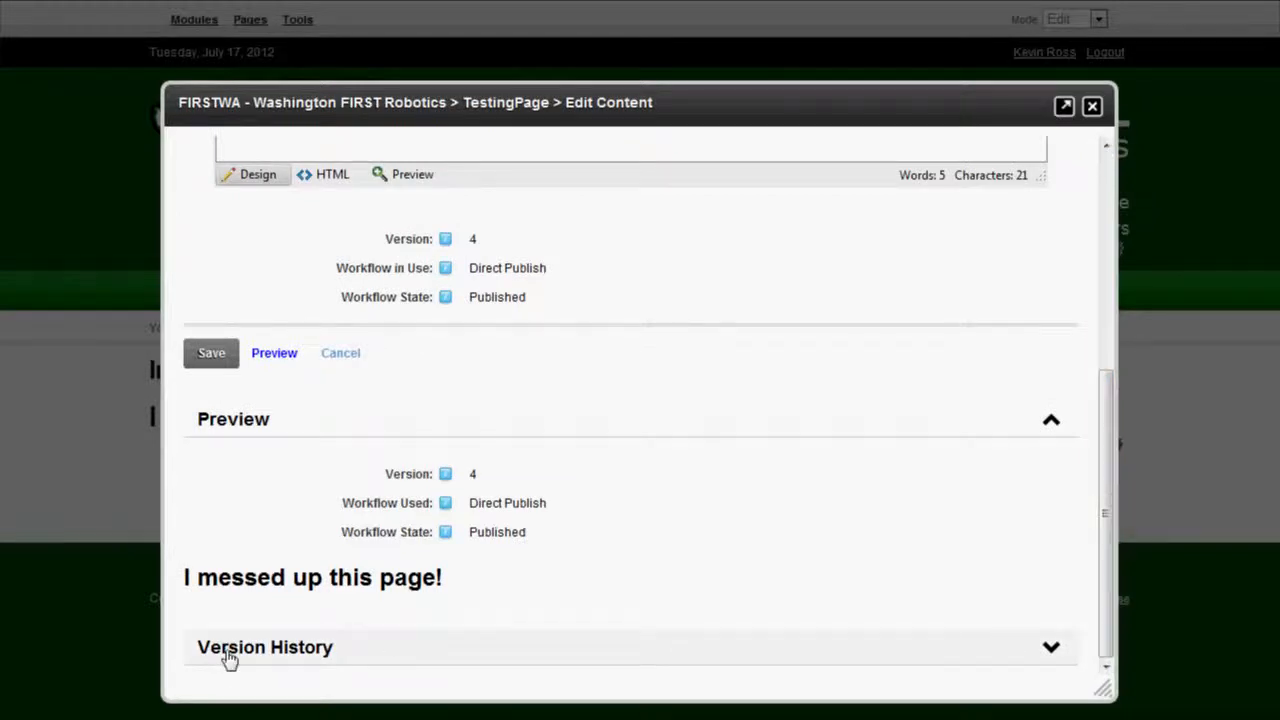
pyautogui.click(1051, 650)
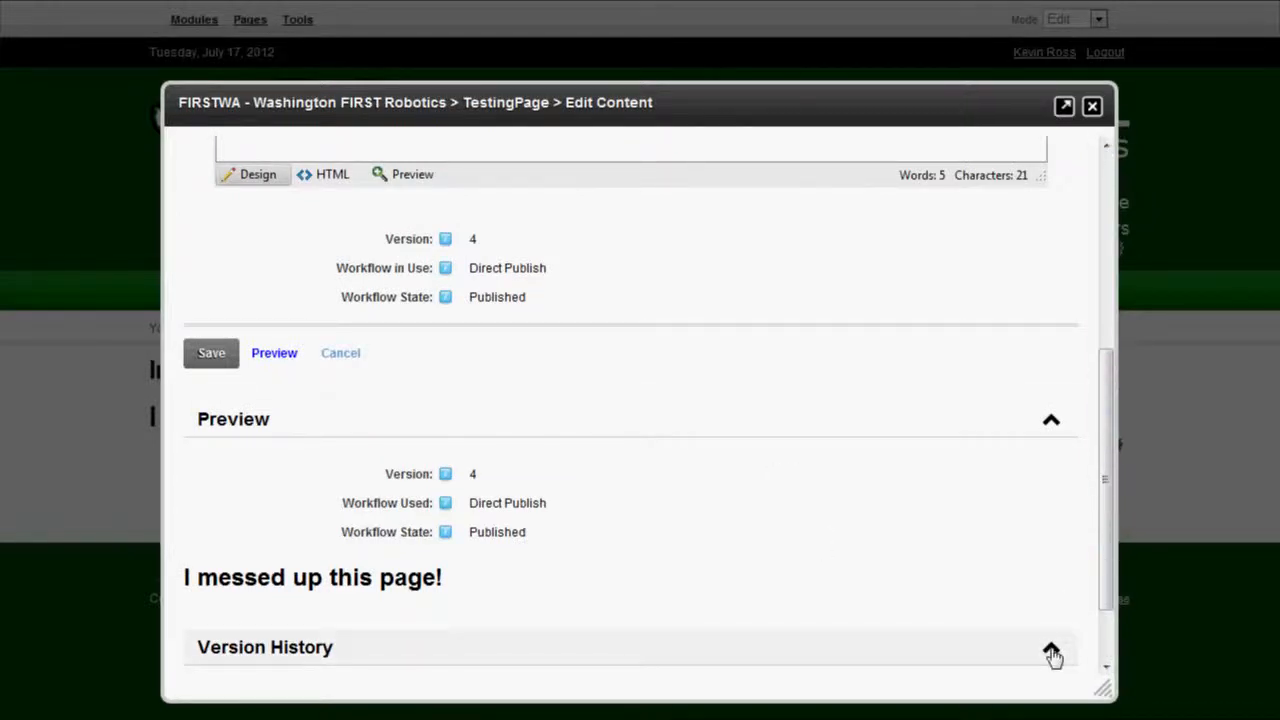
pyautogui.moveTo(1108, 393); pyautogui.dragTo(1107, 478)
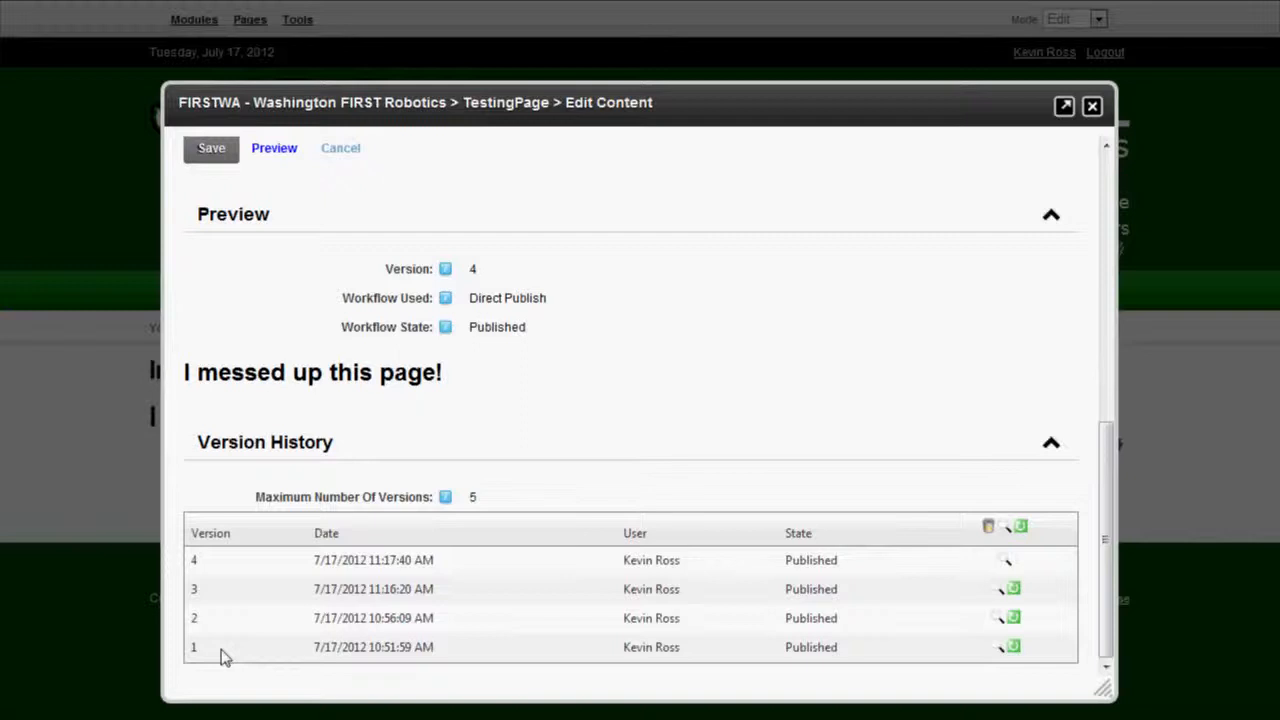
pyautogui.click(1006, 562)
# Preview version 3, the intact 'Starting a Team' article, in Version History.
pyautogui.click(995, 591)
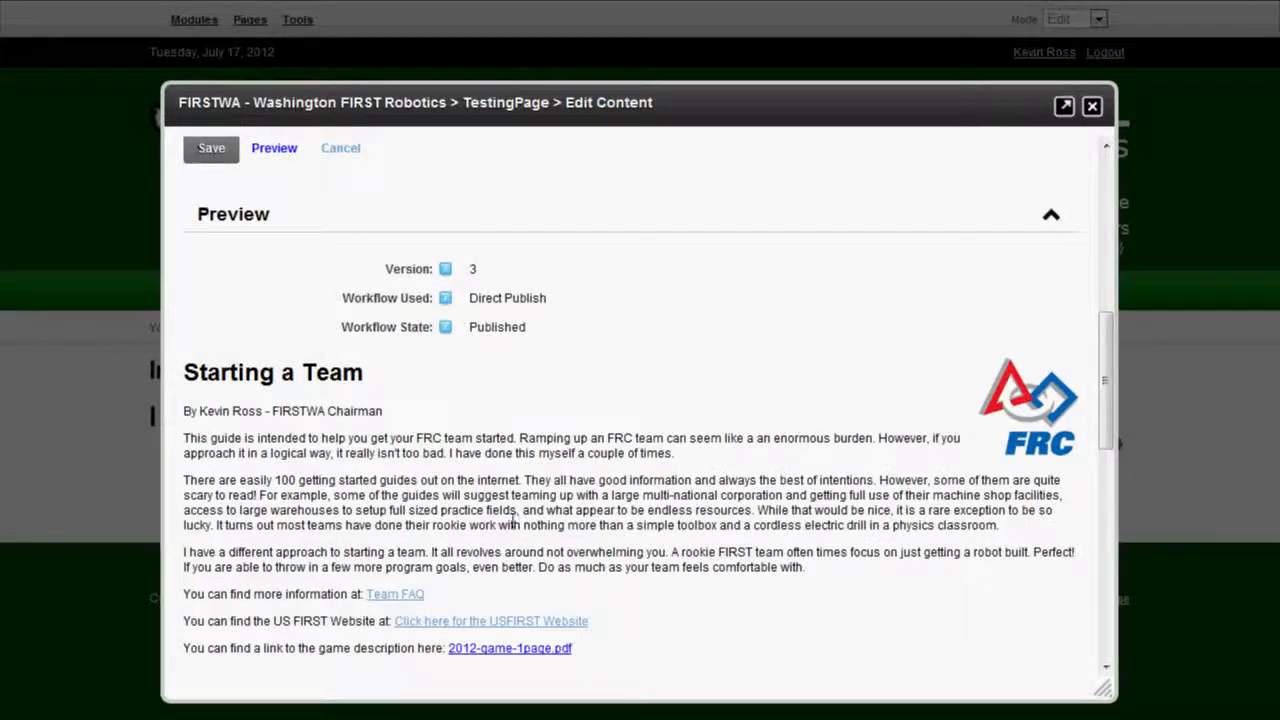
pyautogui.scroll(-3, 673, 489)
pyautogui.scroll(3, 673, 489)
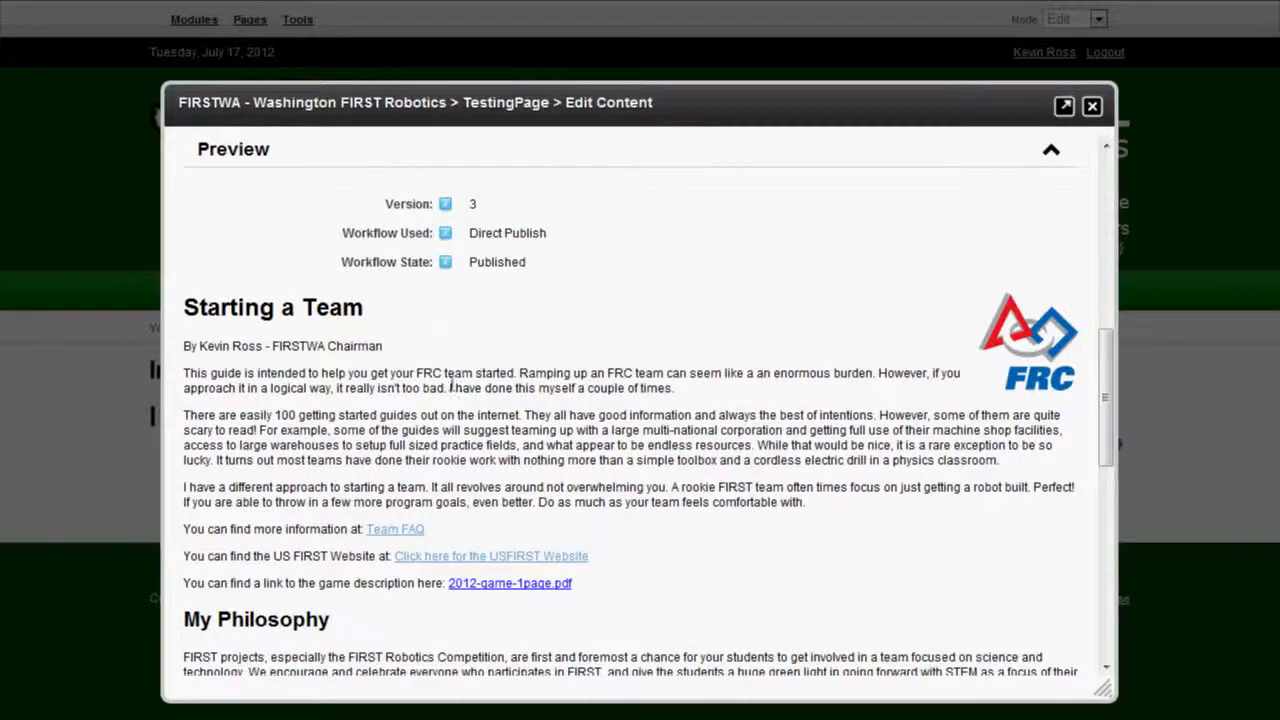
pyautogui.scroll(-2, 708, 428)
pyautogui.scroll(-2, 708, 428)
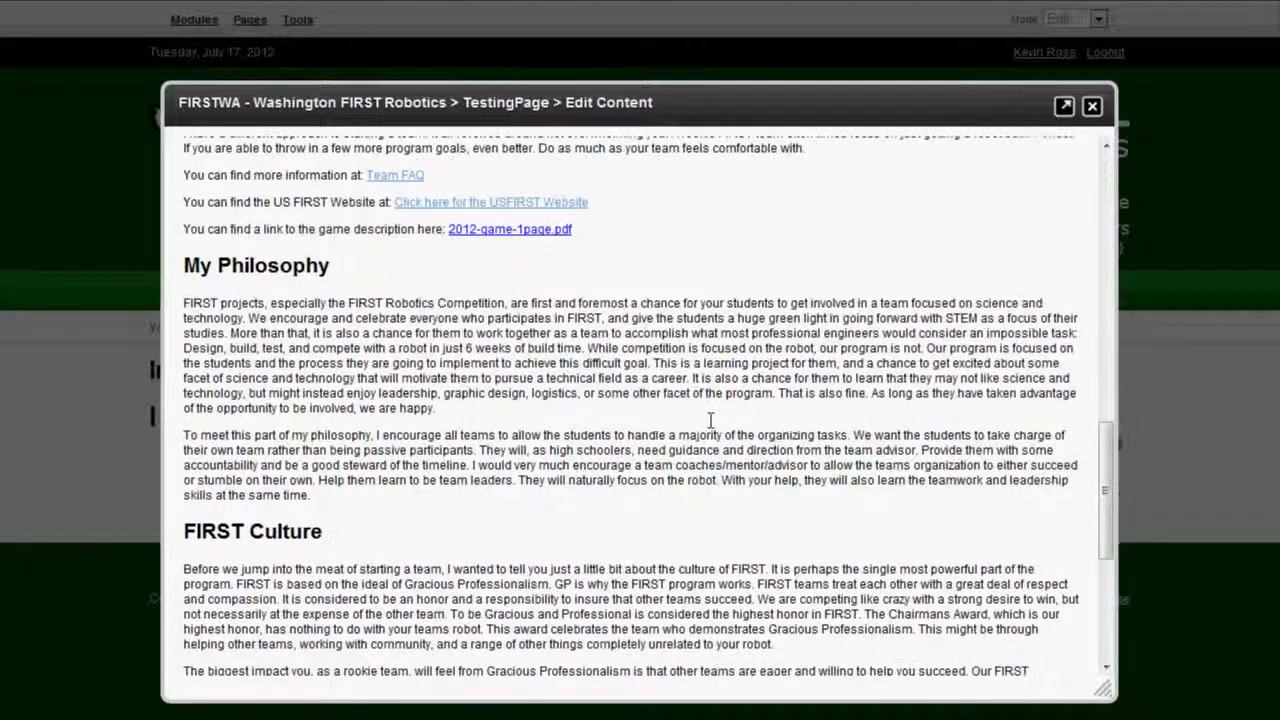
pyautogui.scroll(-1, 708, 428)
pyautogui.scroll(-2, 710, 428)
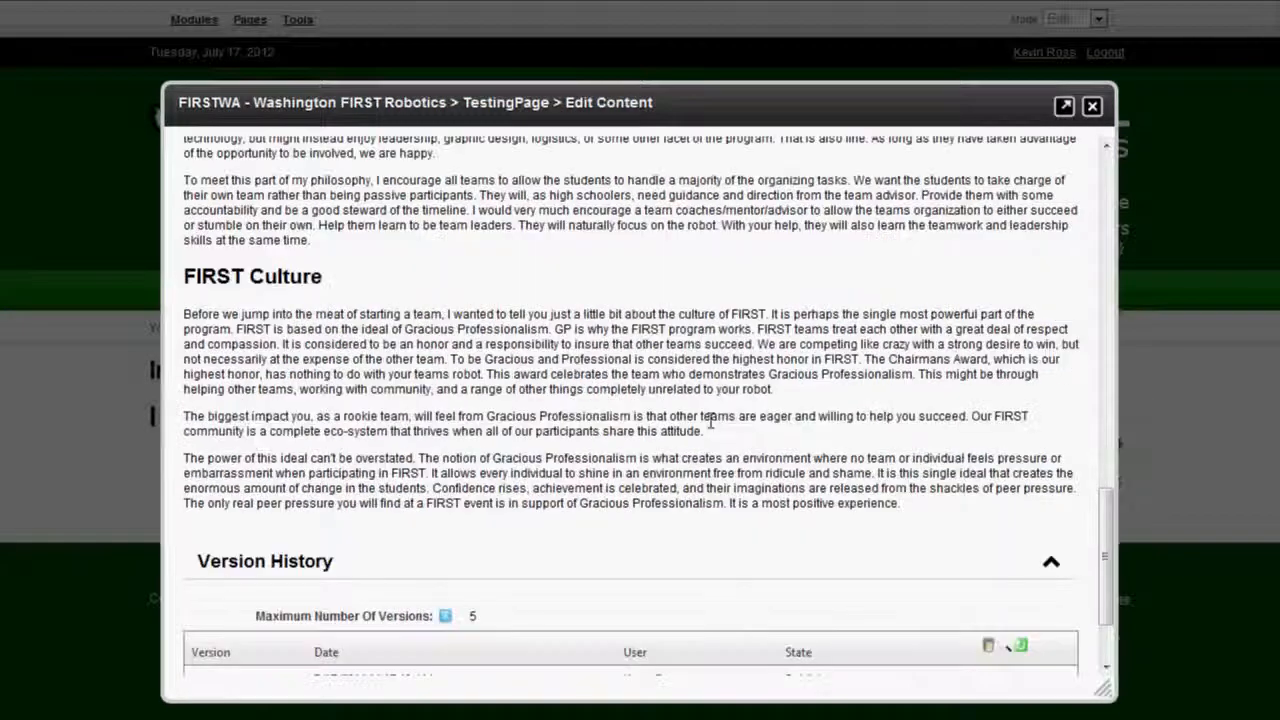
pyautogui.scroll(-1, 710, 428)
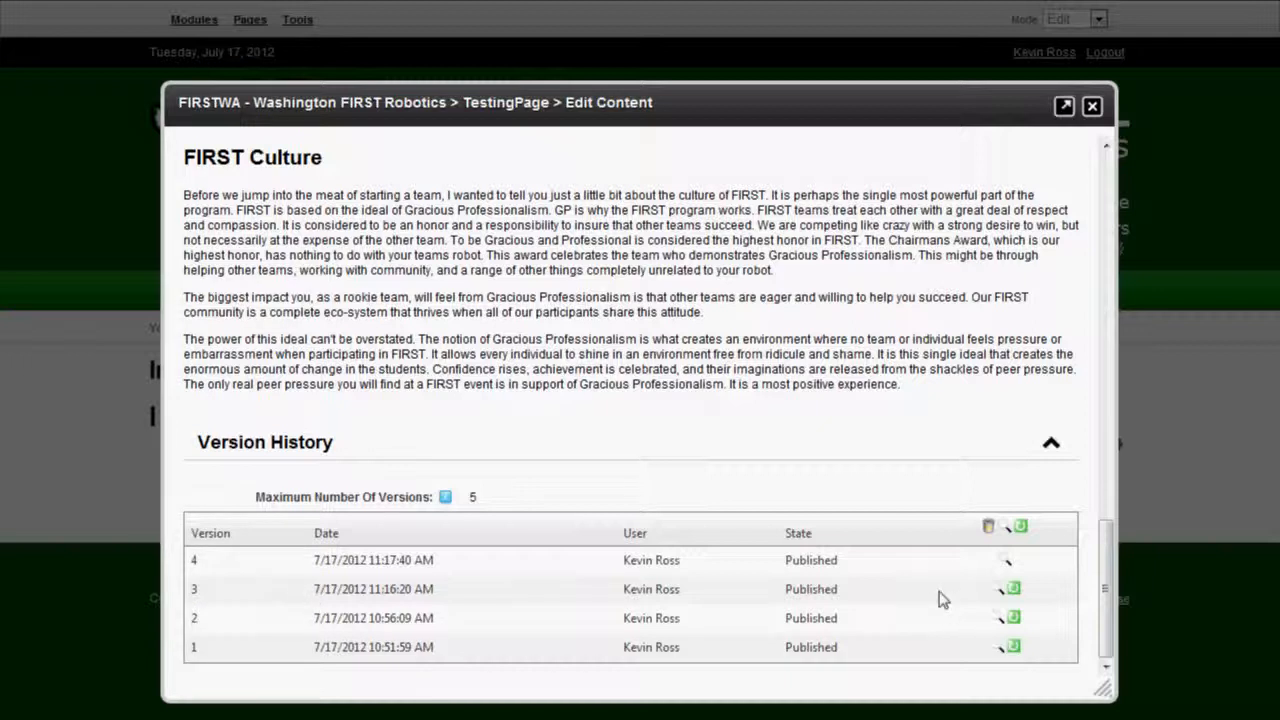
# Roll back to version 3, publishing it as version 5.
pyautogui.click(1014, 592)
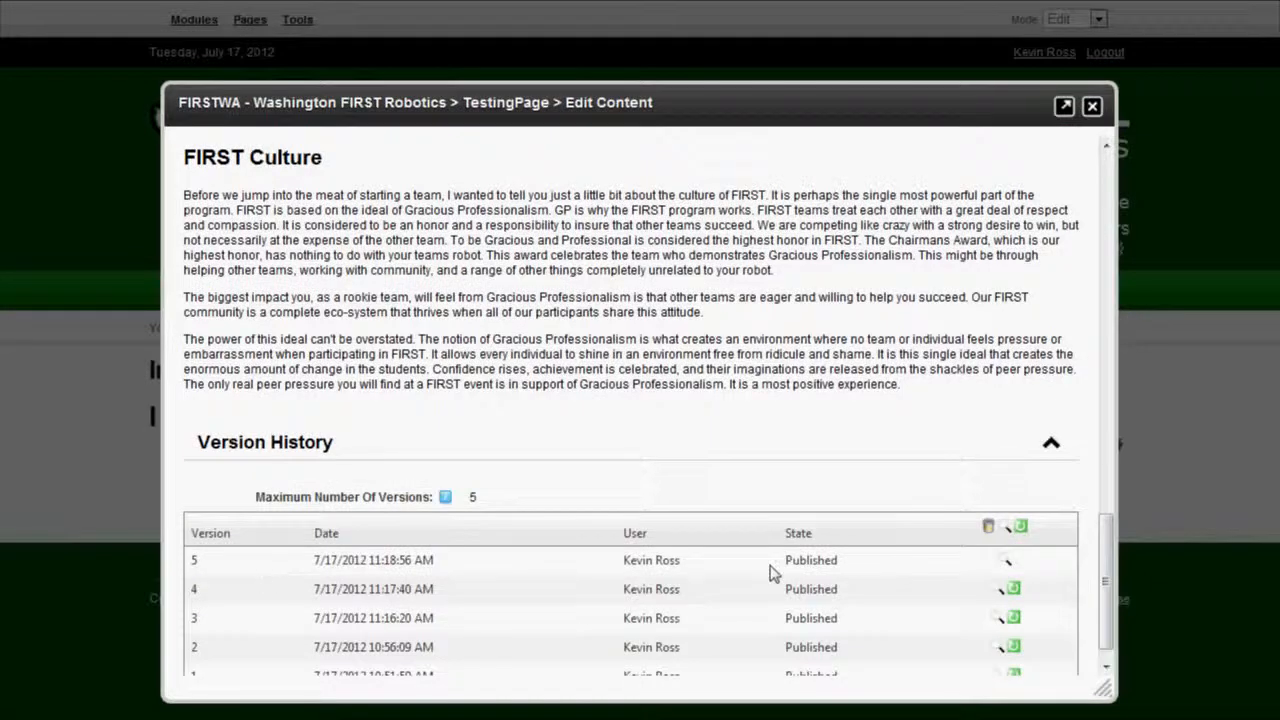
pyautogui.scroll(5, 770, 573)
pyautogui.scroll(5, 763, 572)
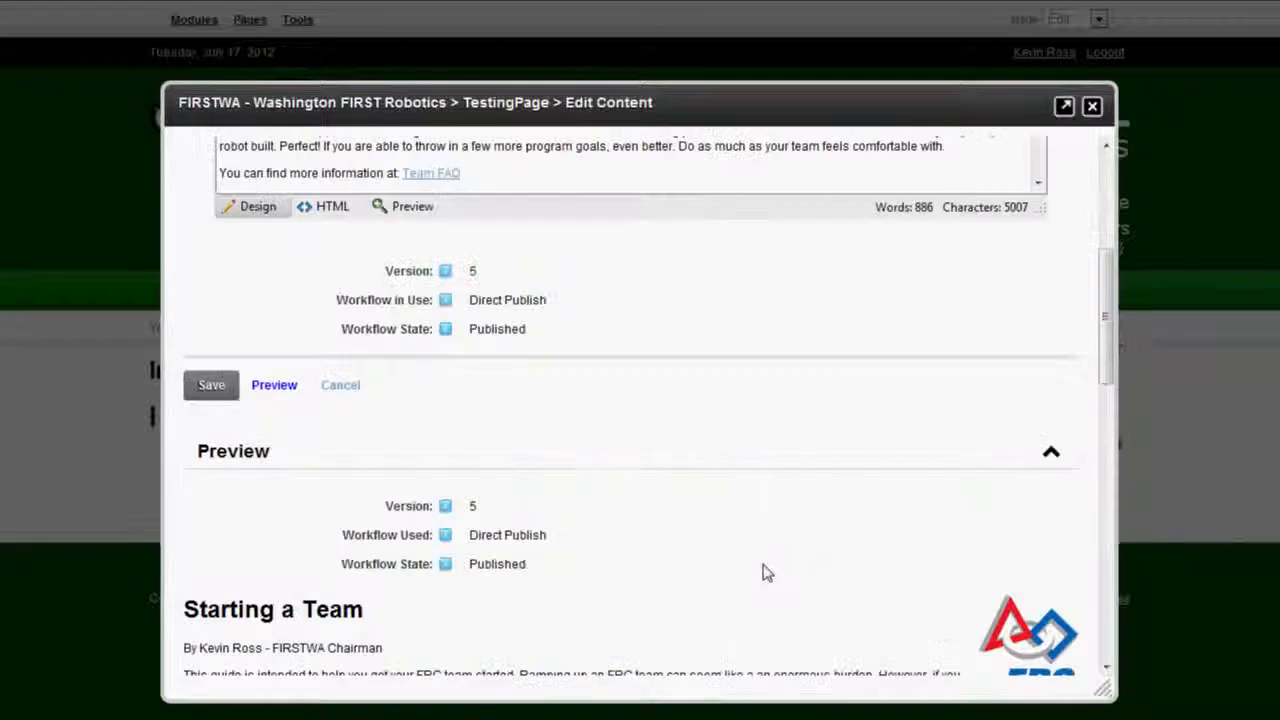
pyautogui.scroll(-3, 763, 572)
pyautogui.scroll(4, 763, 572)
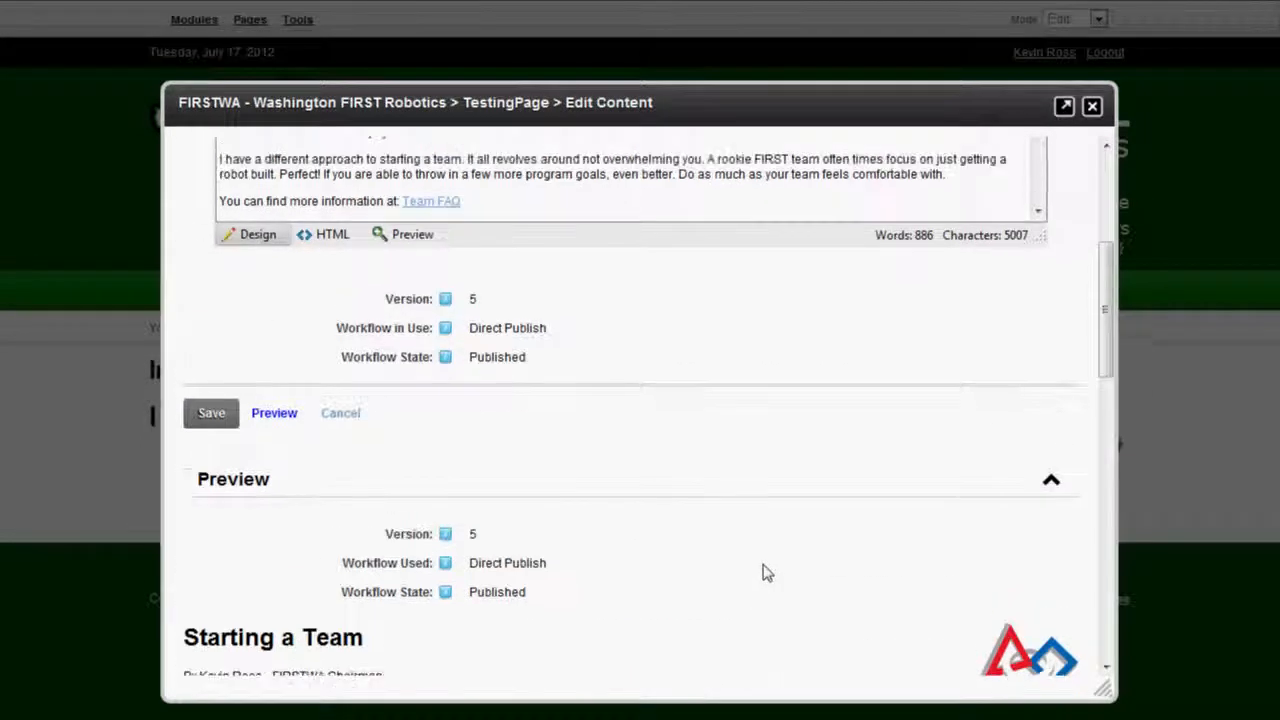
pyautogui.click(340, 413)
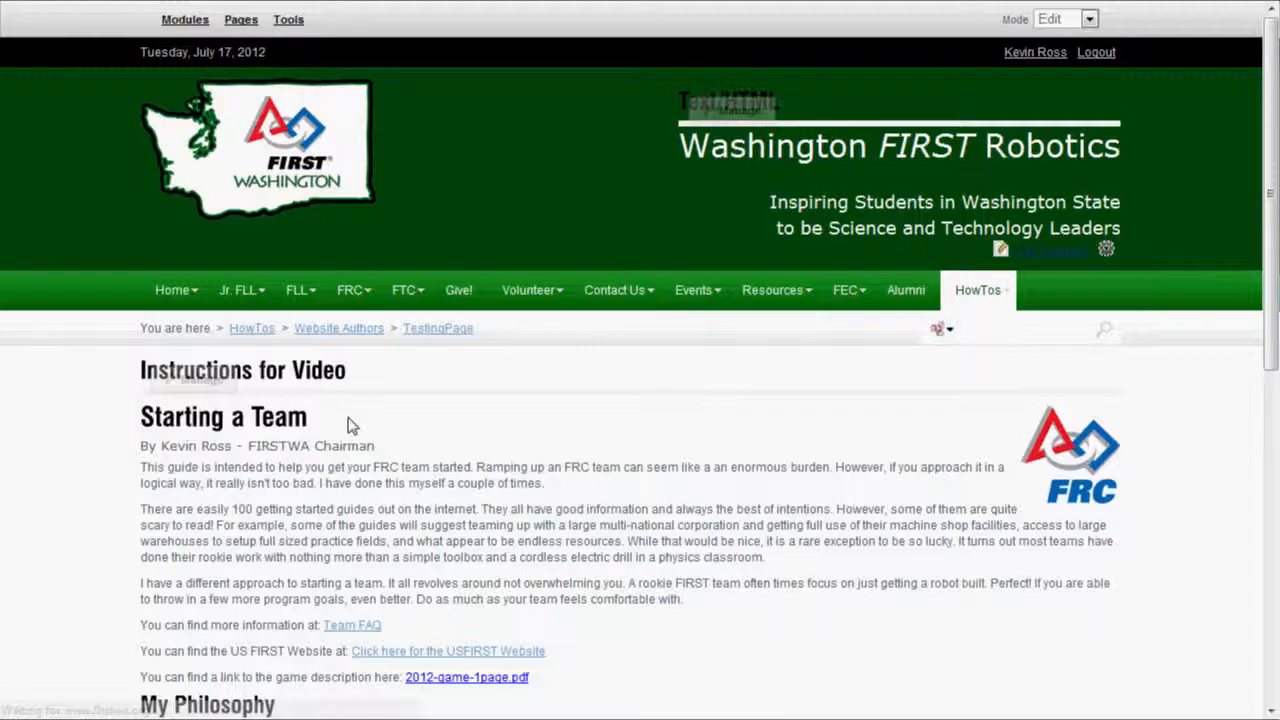
pyautogui.scroll(-1, 393, 468)
pyautogui.scroll(-1, 393, 475)
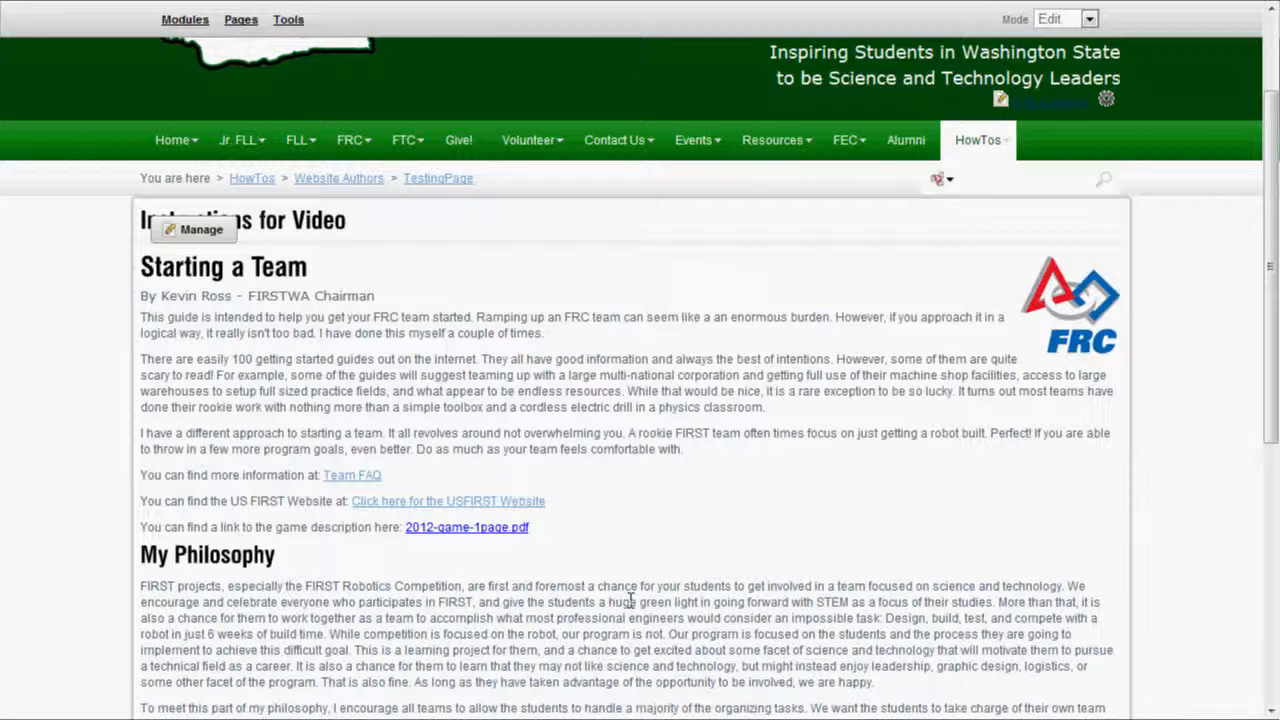
pyautogui.scroll(-1, 630, 598)
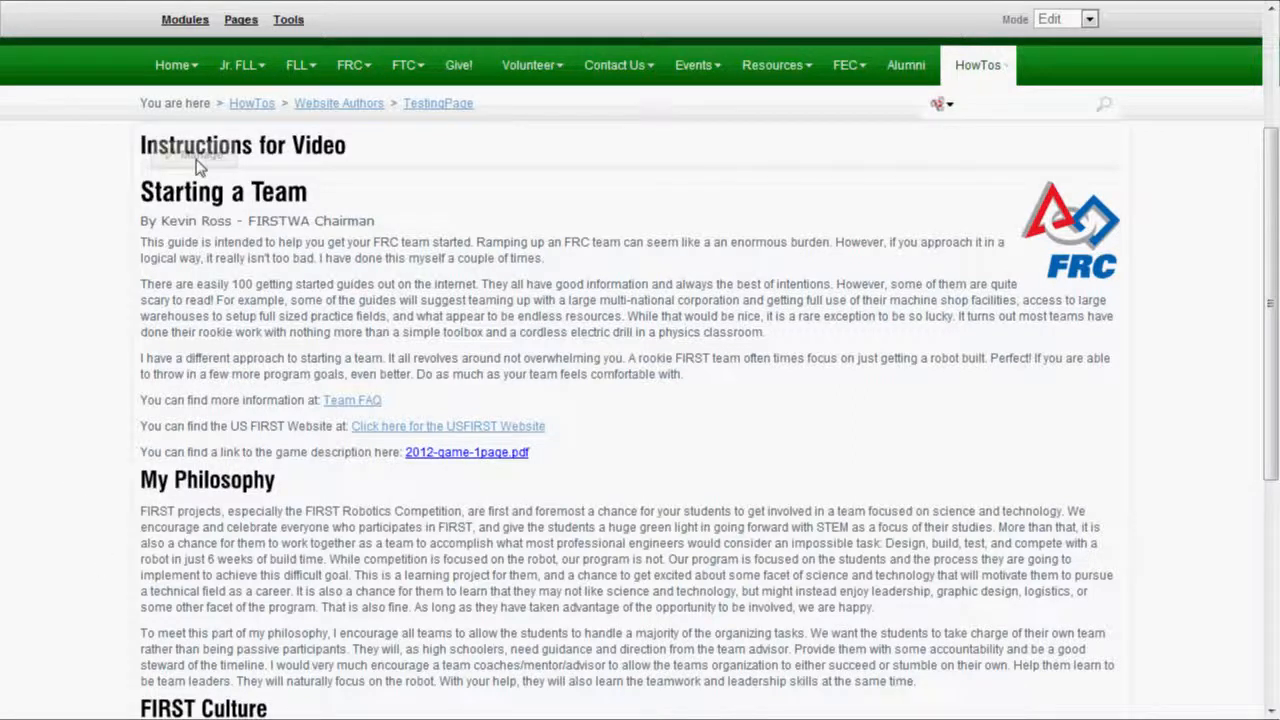
pyautogui.moveTo(200, 165)
pyautogui.click(213, 235)
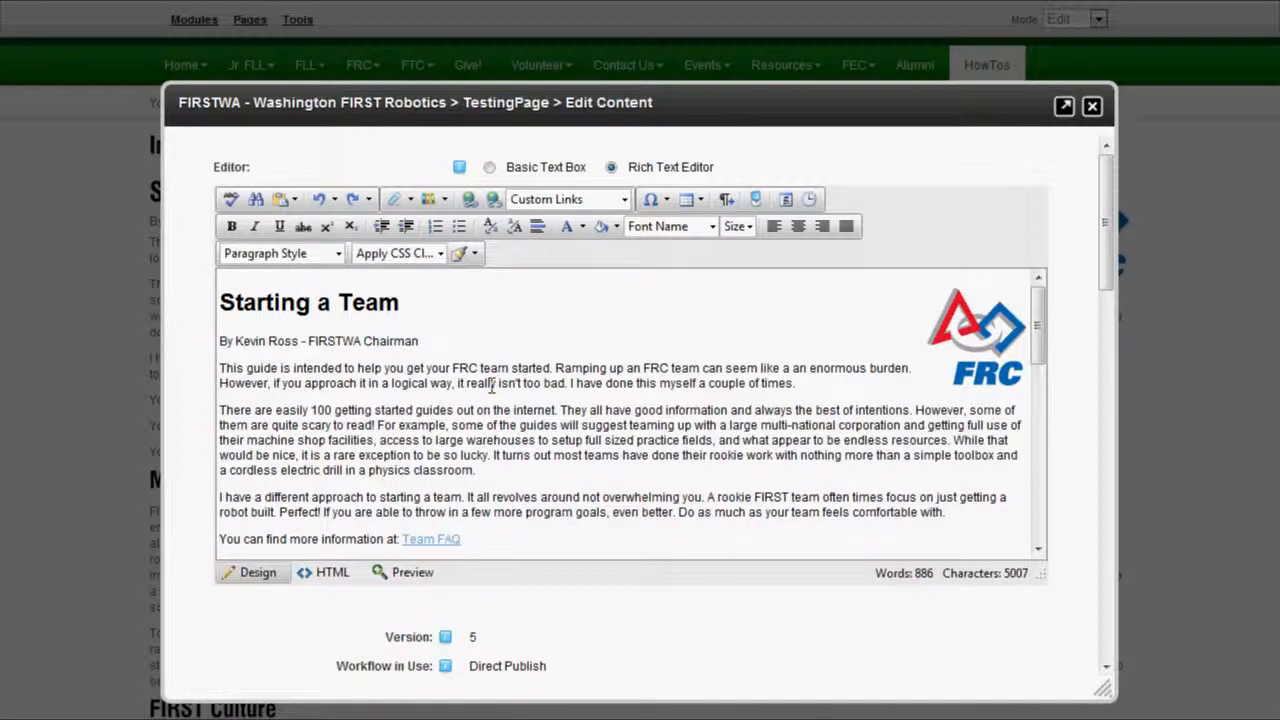
# Maximize the editor to full screen, add an empty paragraph after FIRST Culture, and open the table-size grid.
pyautogui.click(1063, 106)
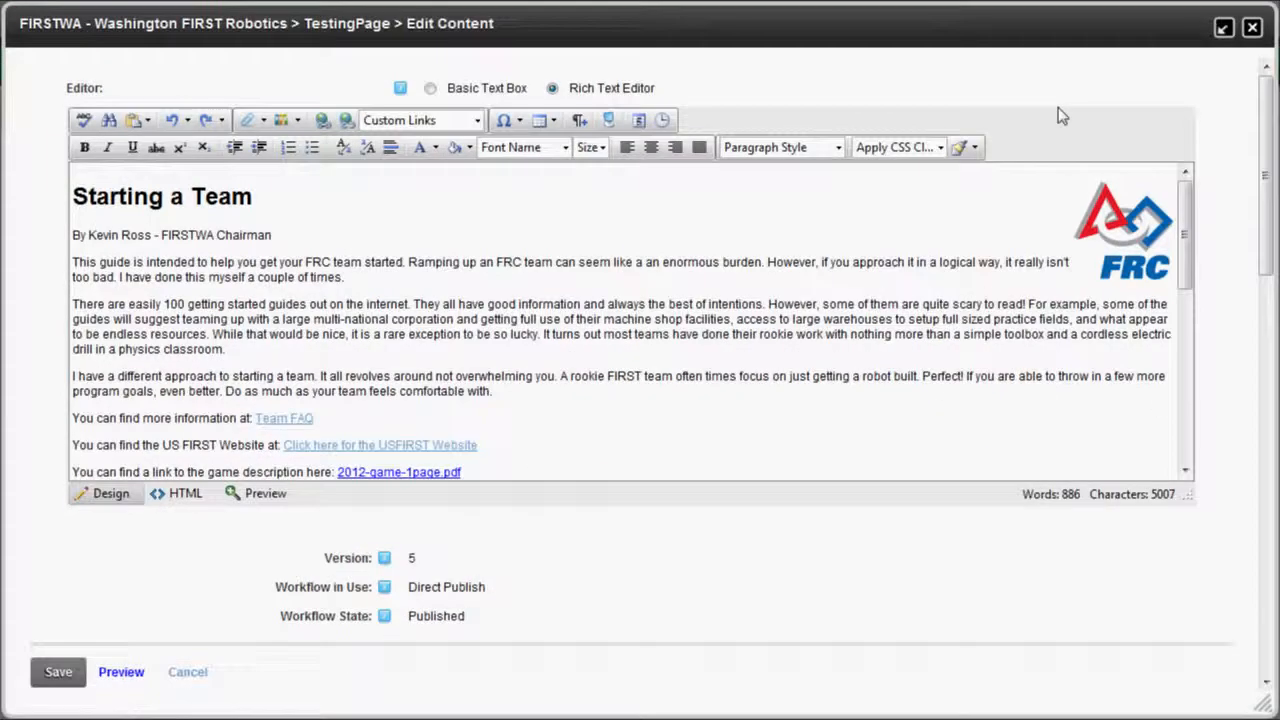
pyautogui.click(608, 120)
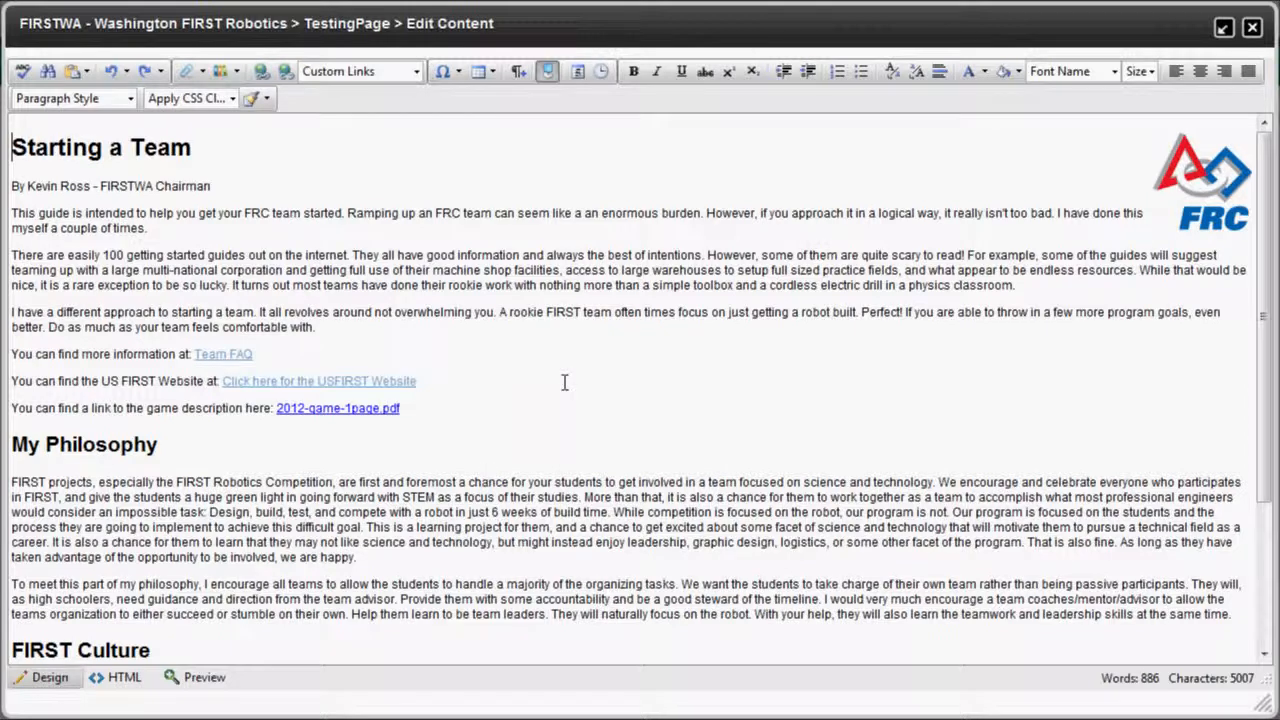
pyautogui.scroll(-3, 564, 382)
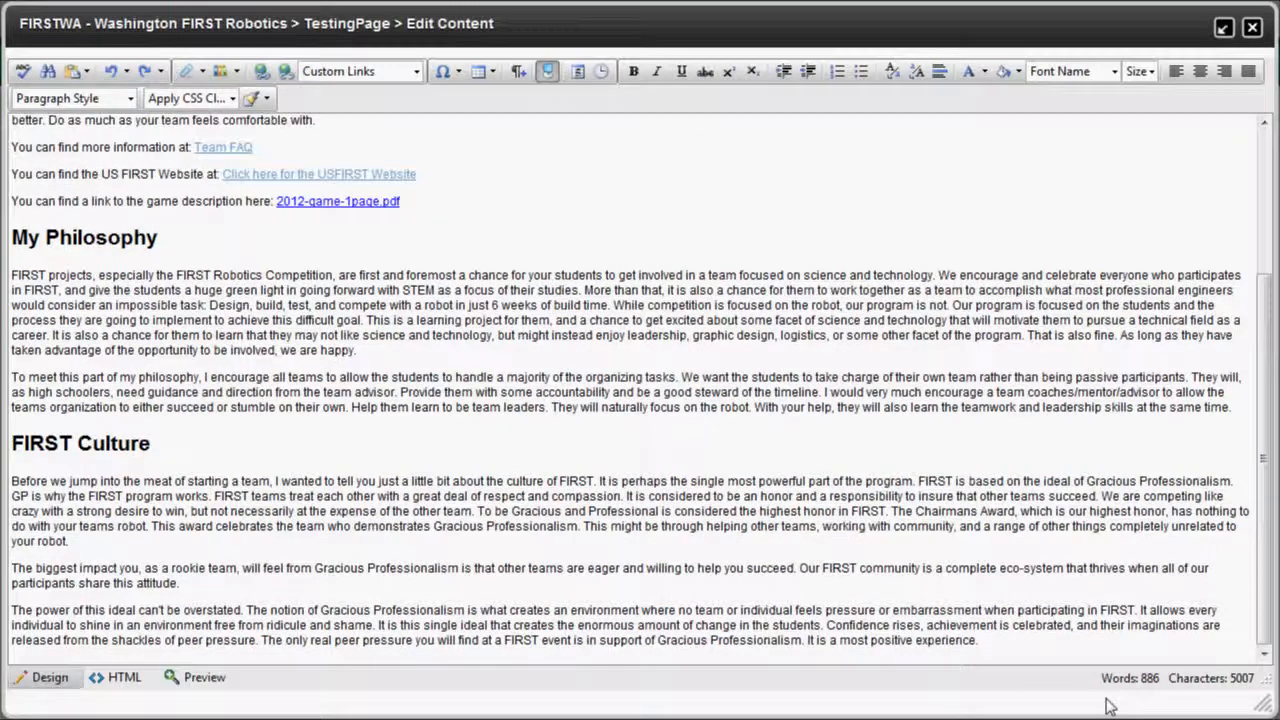
pyautogui.click(1033, 643)
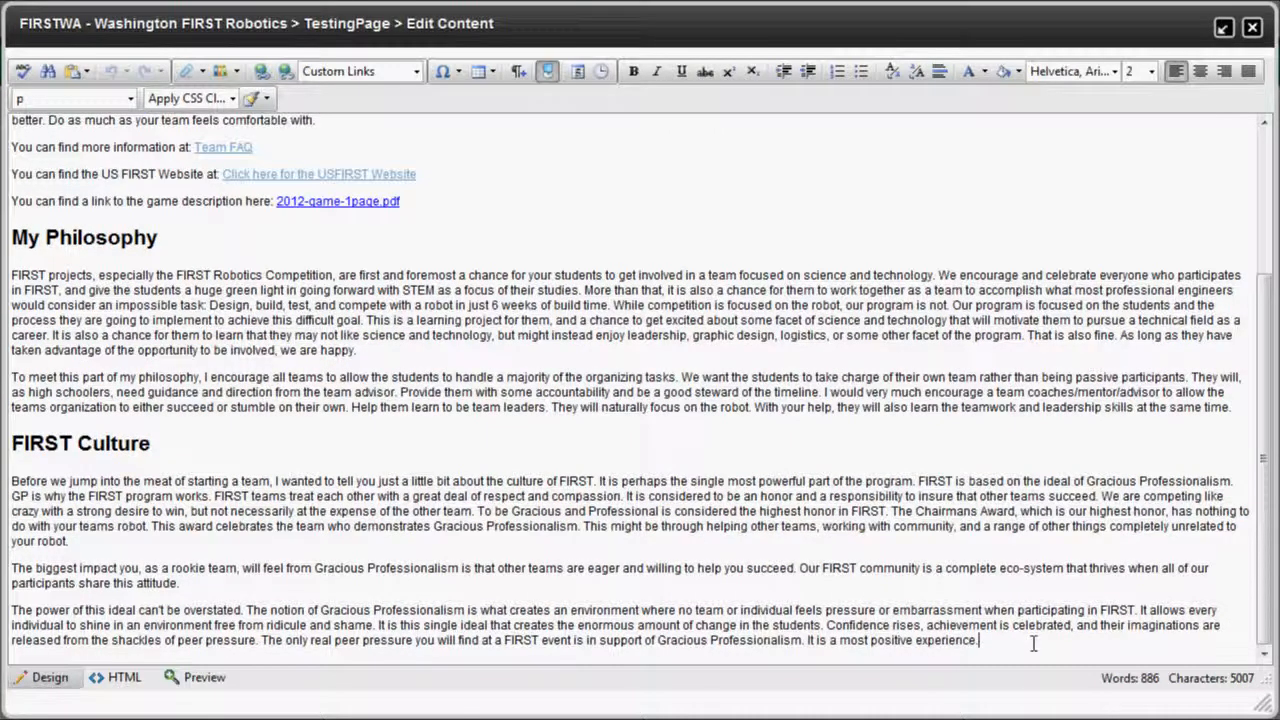
pyautogui.press('Return')
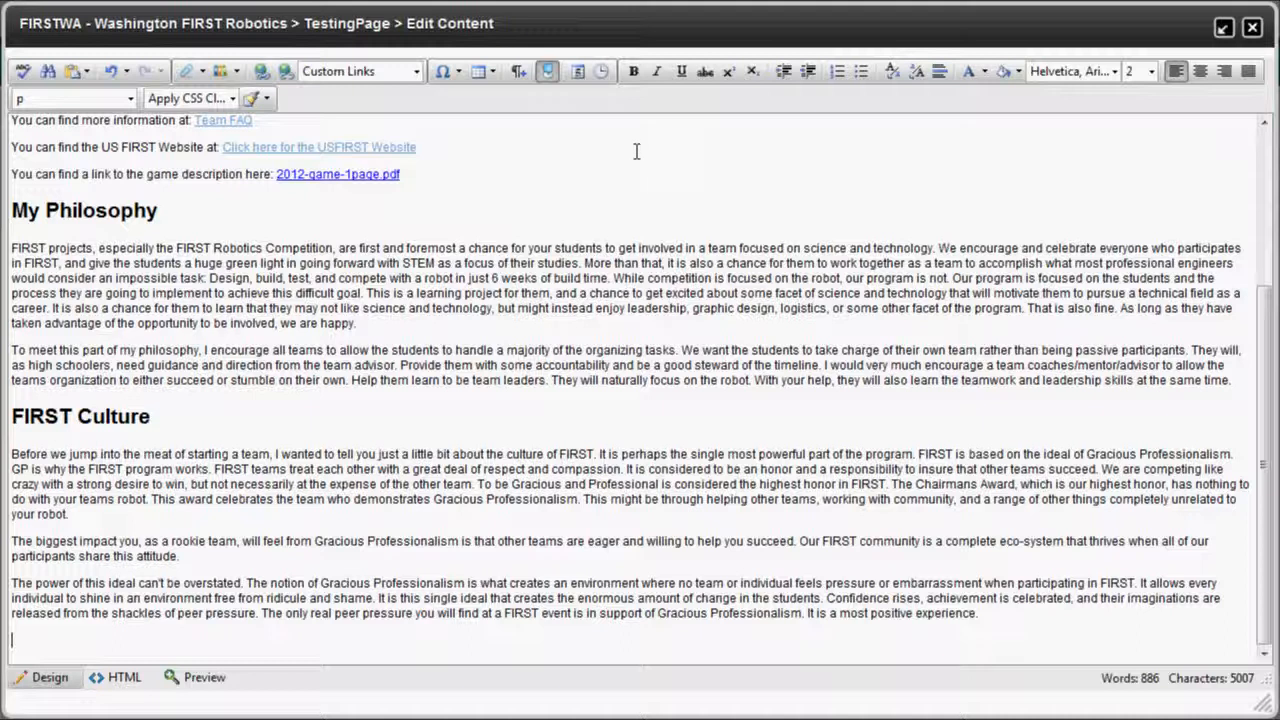
pyautogui.click(493, 78)
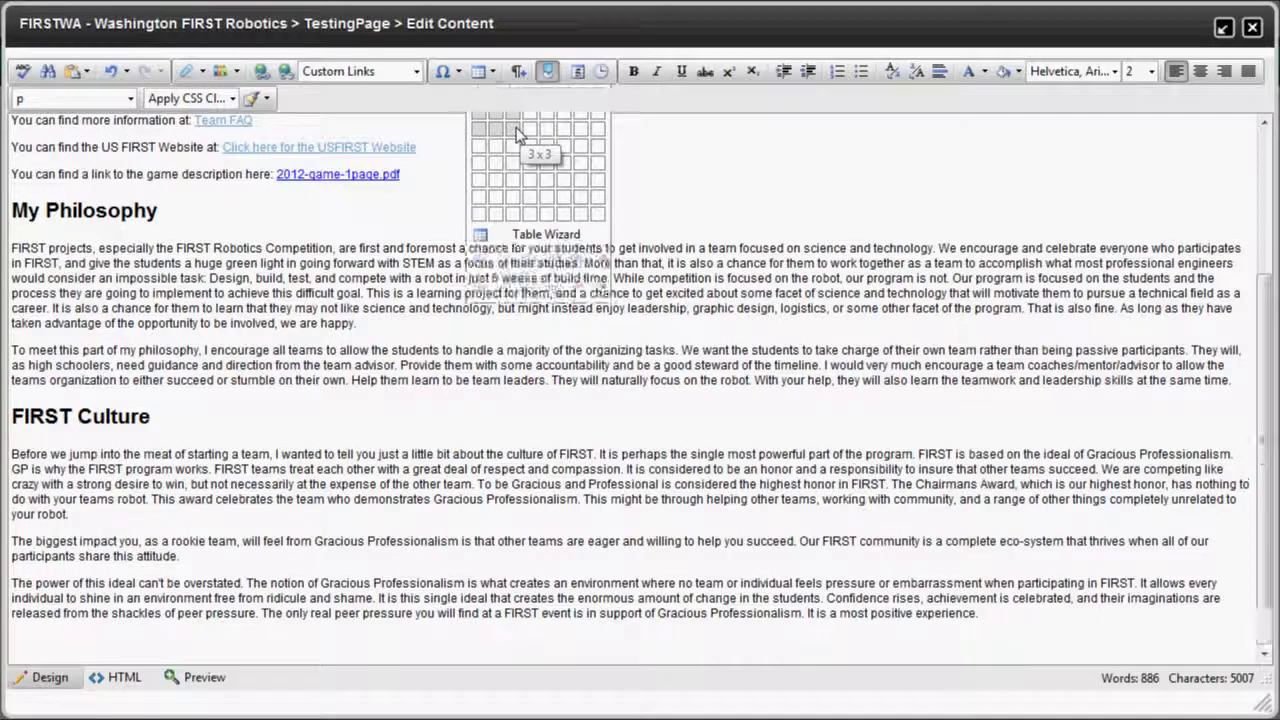
# Insert a 3x3 table with header cells Who, What and Where.
pyautogui.click(516, 129)
pyautogui.scroll(-1, 659, 403)
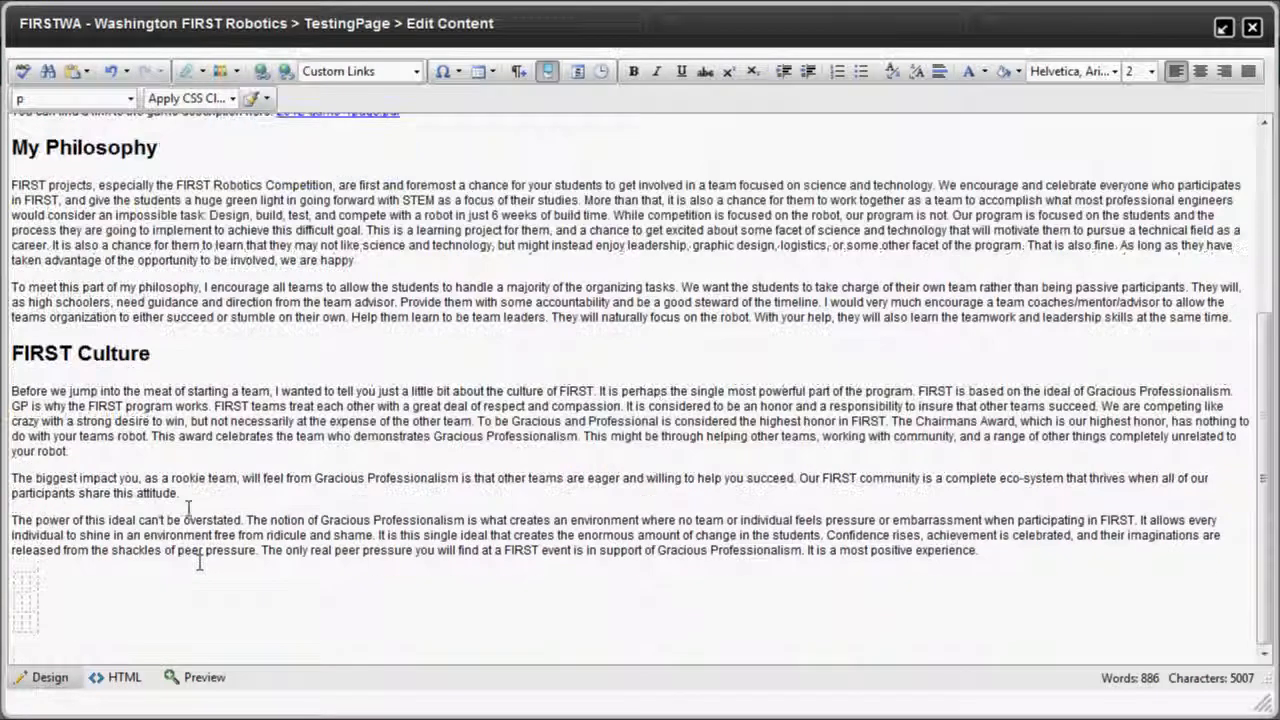
pyautogui.click(18, 592)
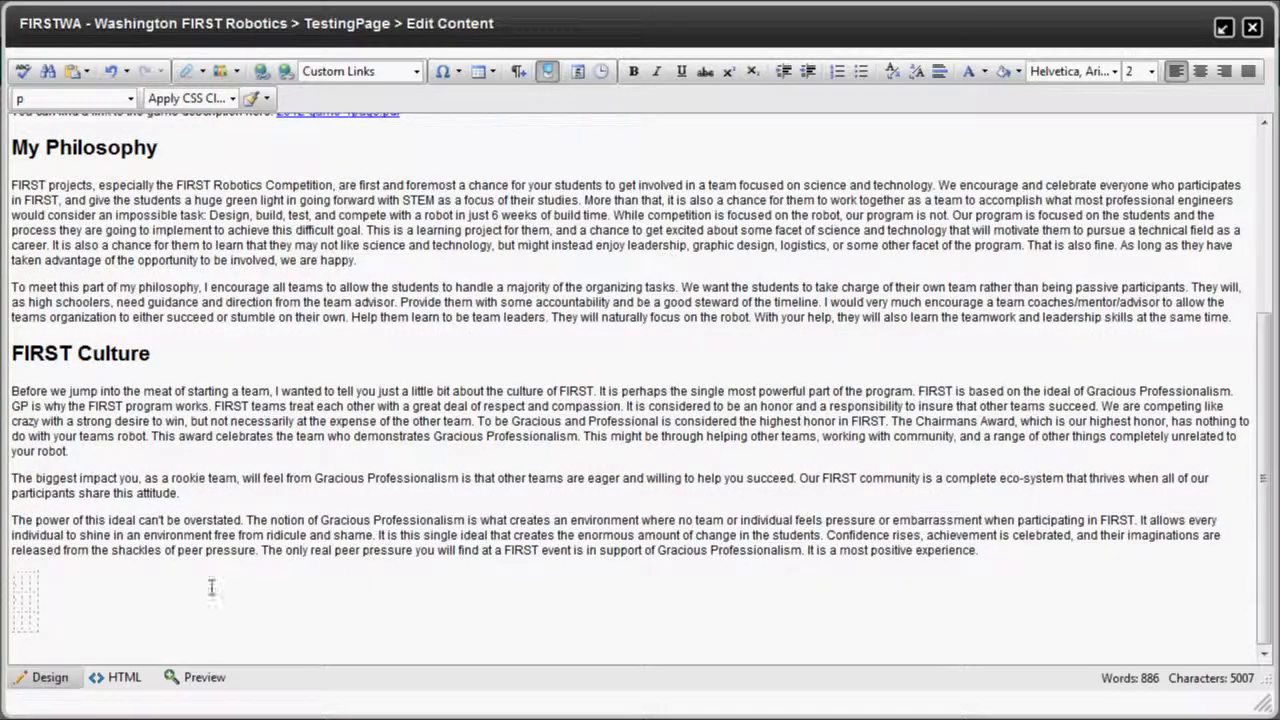
pyautogui.write('Who i')
pyautogui.press('BackSpace')
pyautogui.press('BackSpace')
pyautogui.click(53, 585)
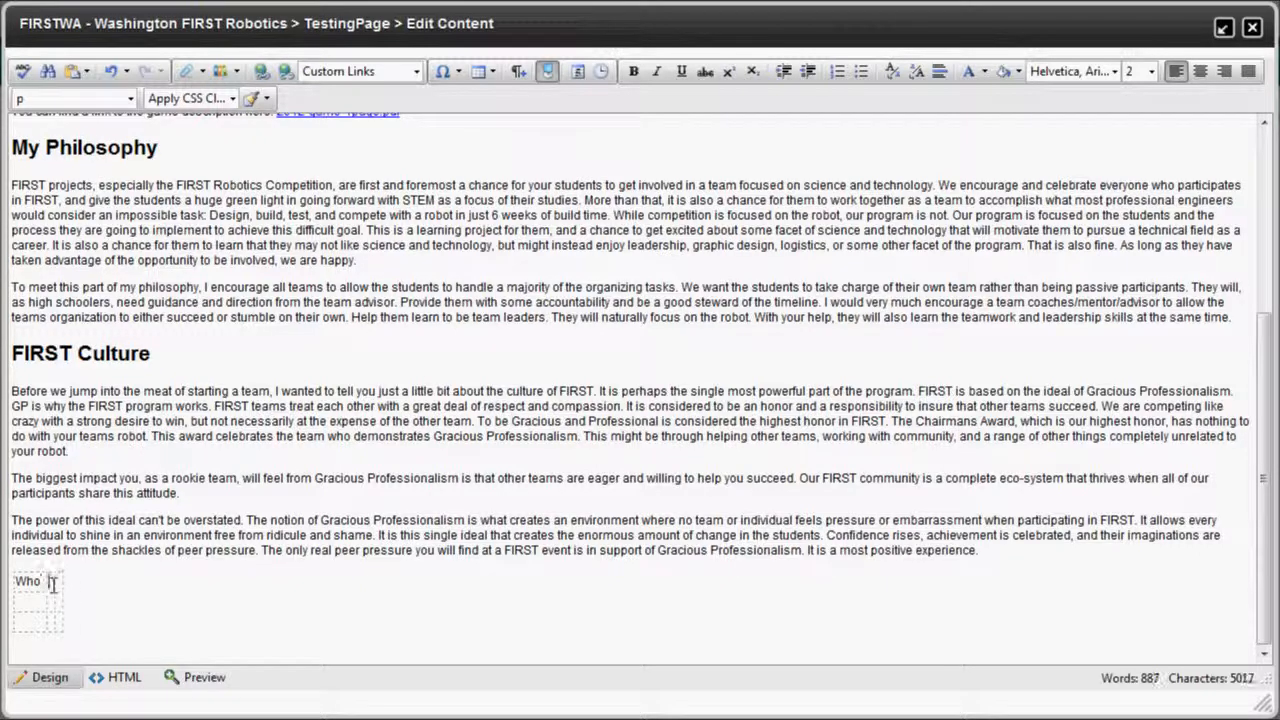
pyautogui.write('What')
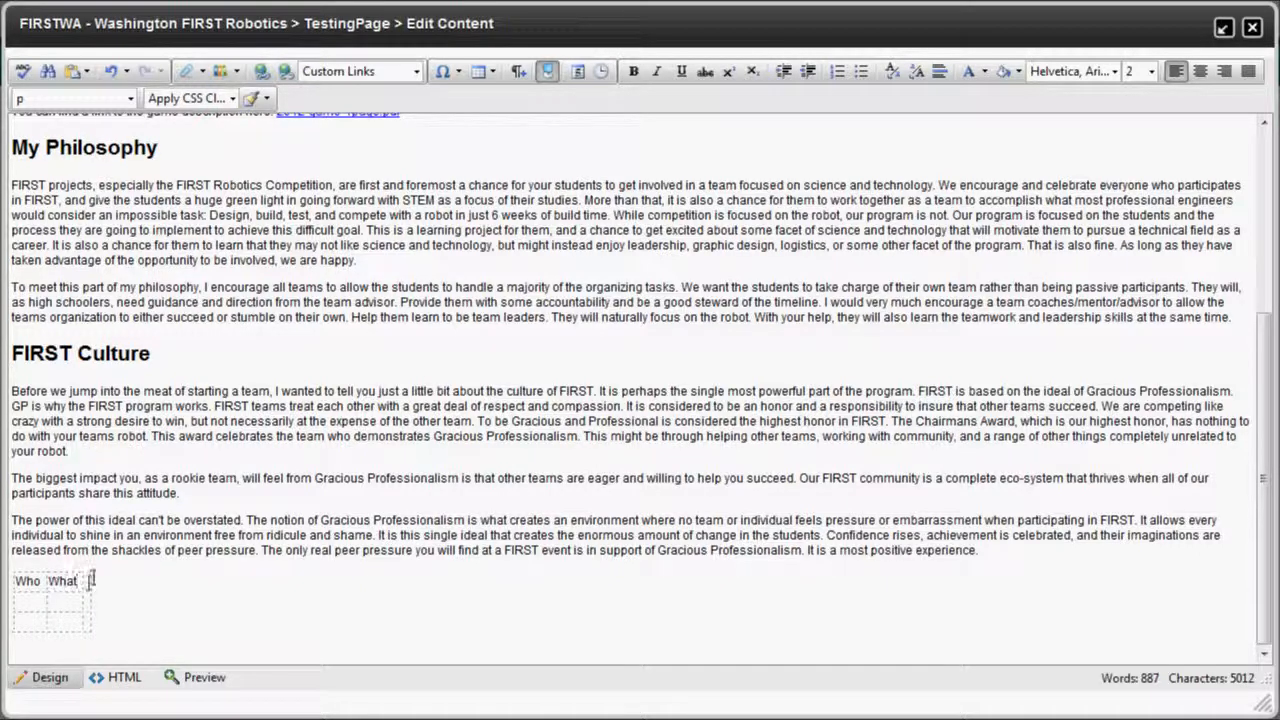
pyautogui.click(87, 583)
pyautogui.write('Where')
# Fill row two with a person's name, 'Bring Cookies' and 'Microsoft Meeting'.
pyautogui.click(34, 604)
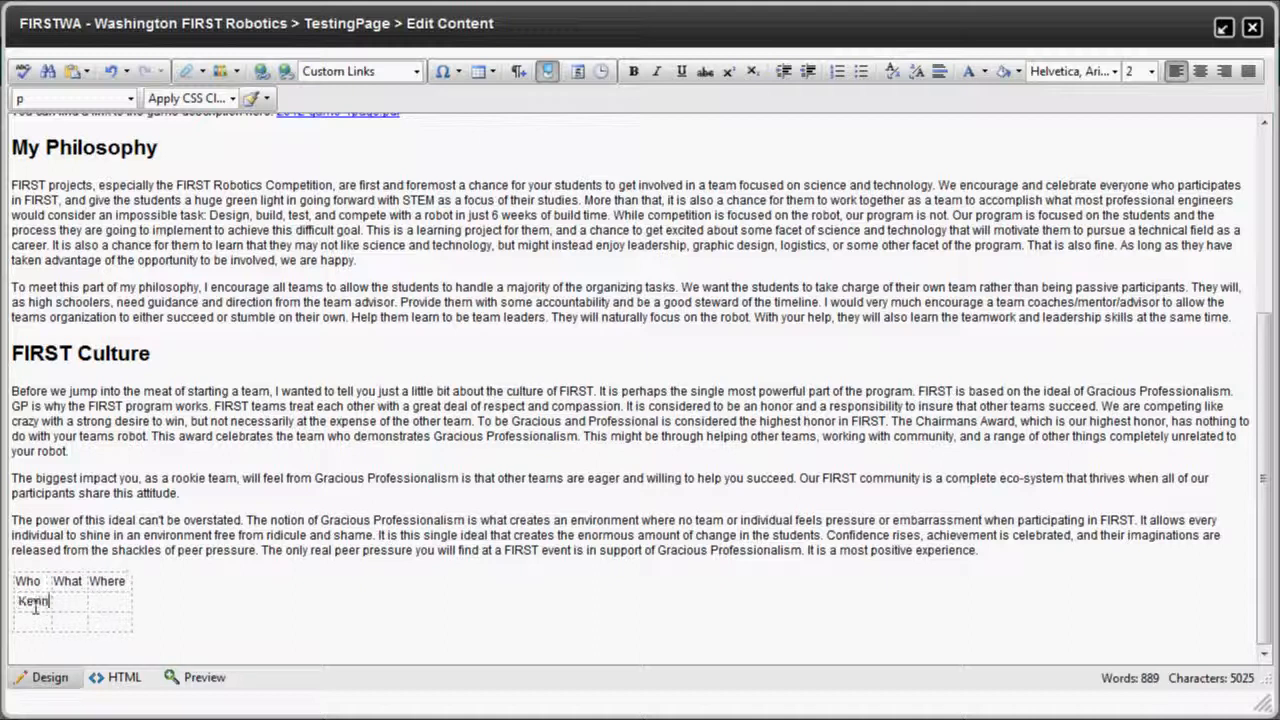
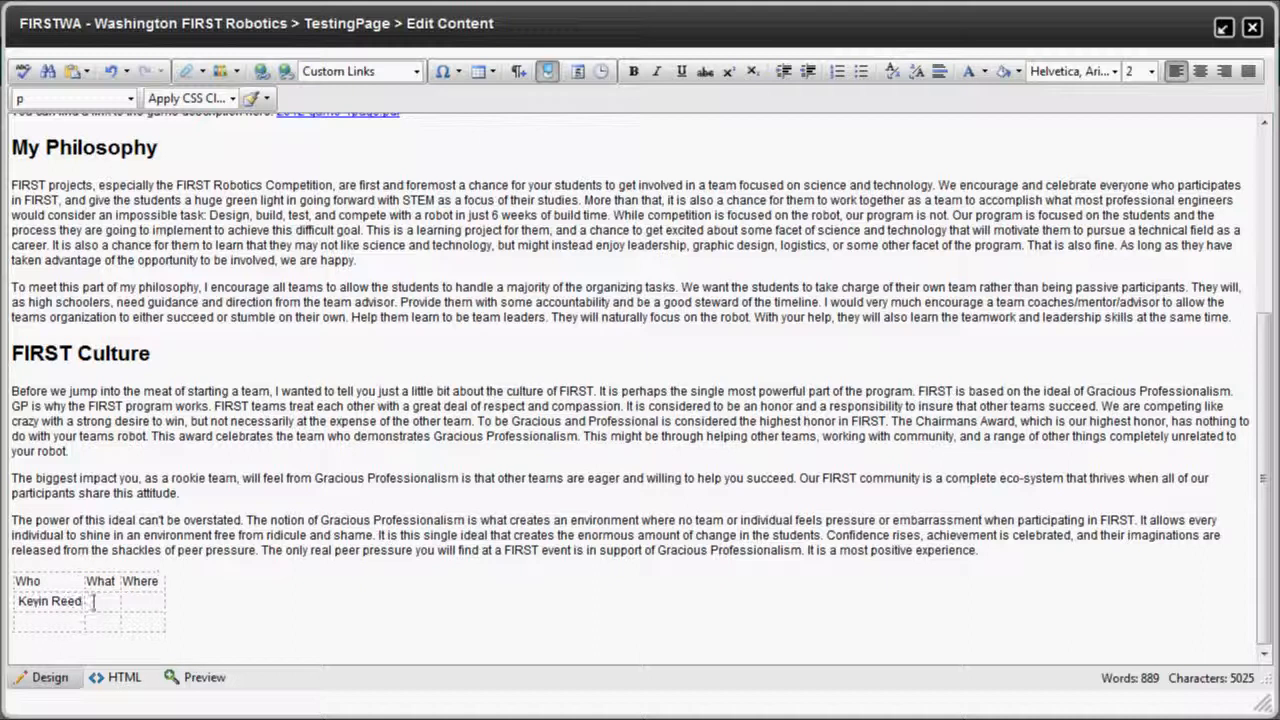
pyautogui.click(93, 601)
pyautogui.write('Bring Cookies')
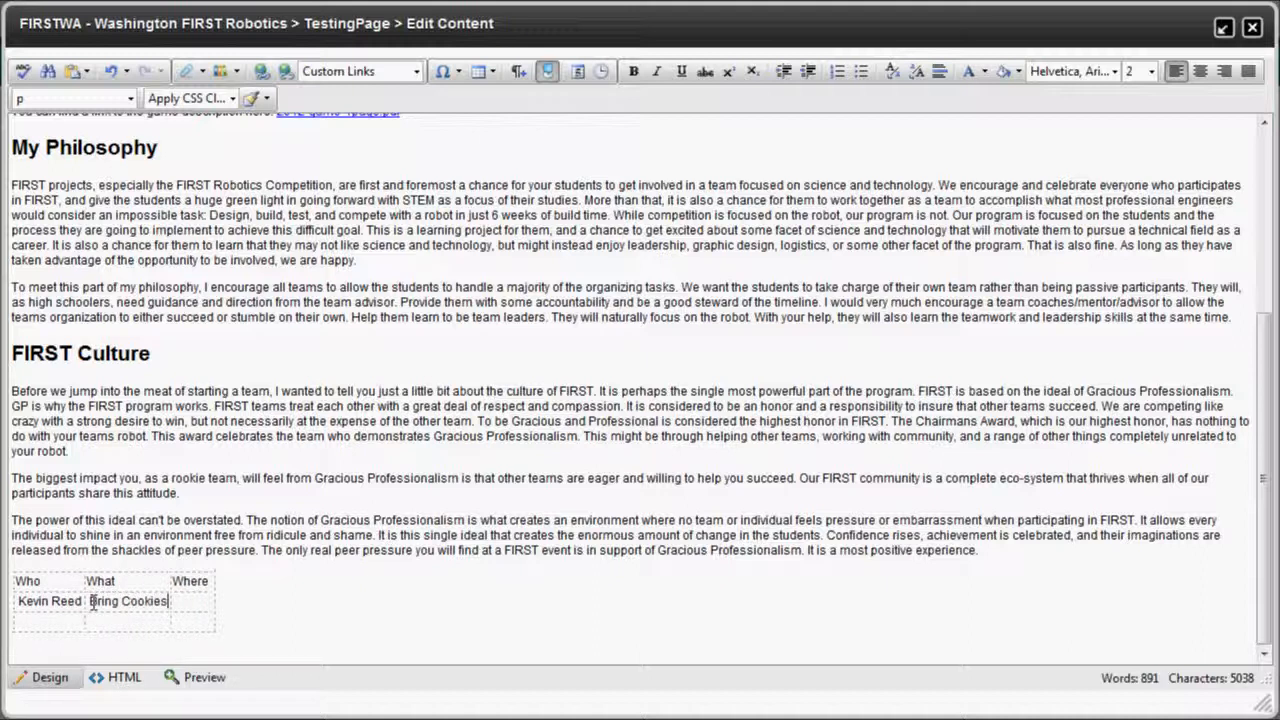
pyautogui.click(197, 606)
pyautogui.write('Microso')
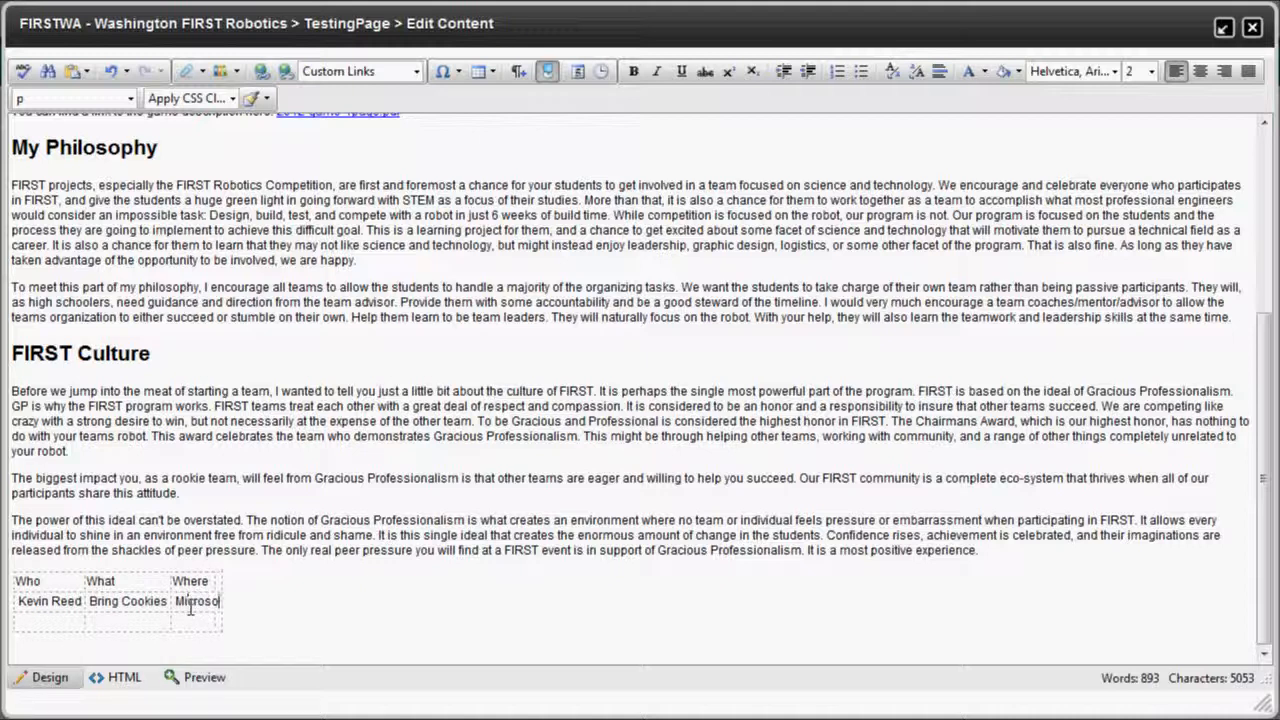
pyautogui.write('ft Meeting')
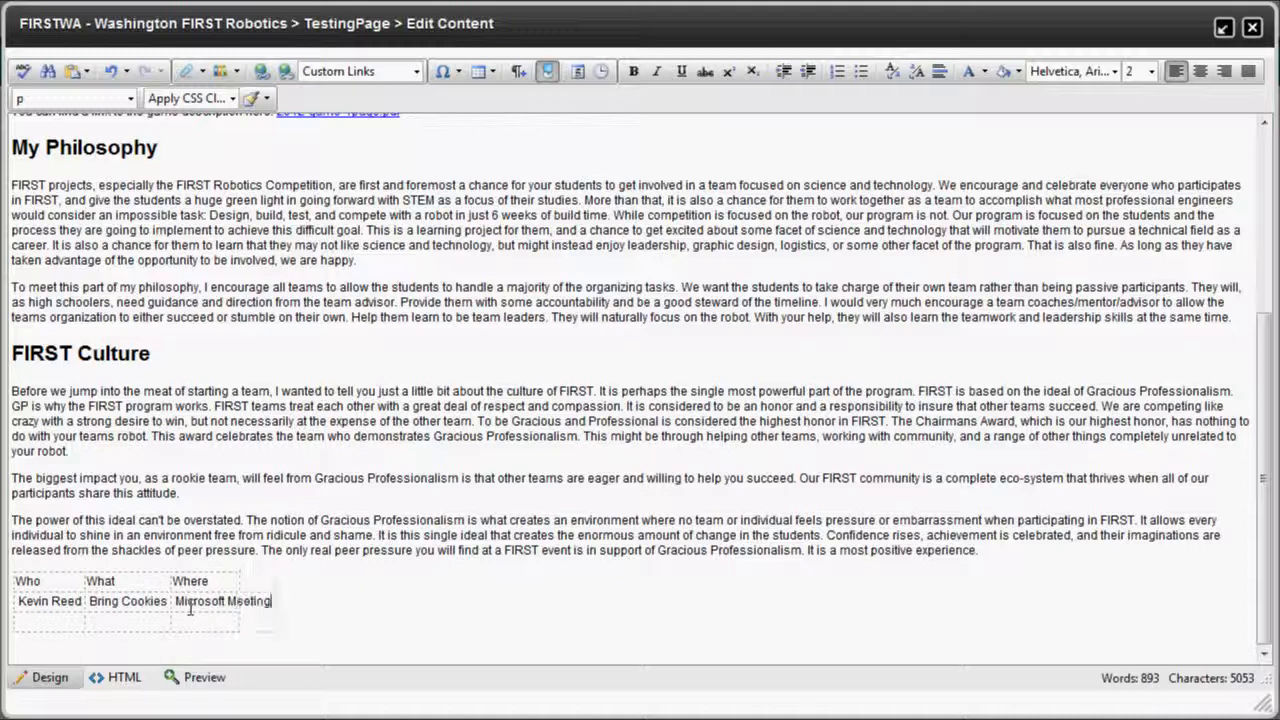
# Fill row three with another person's name, 'Eat Cookies' and 'Microsoft Meeting'.
pyautogui.click(36, 622)
pyautogui.click(120, 621)
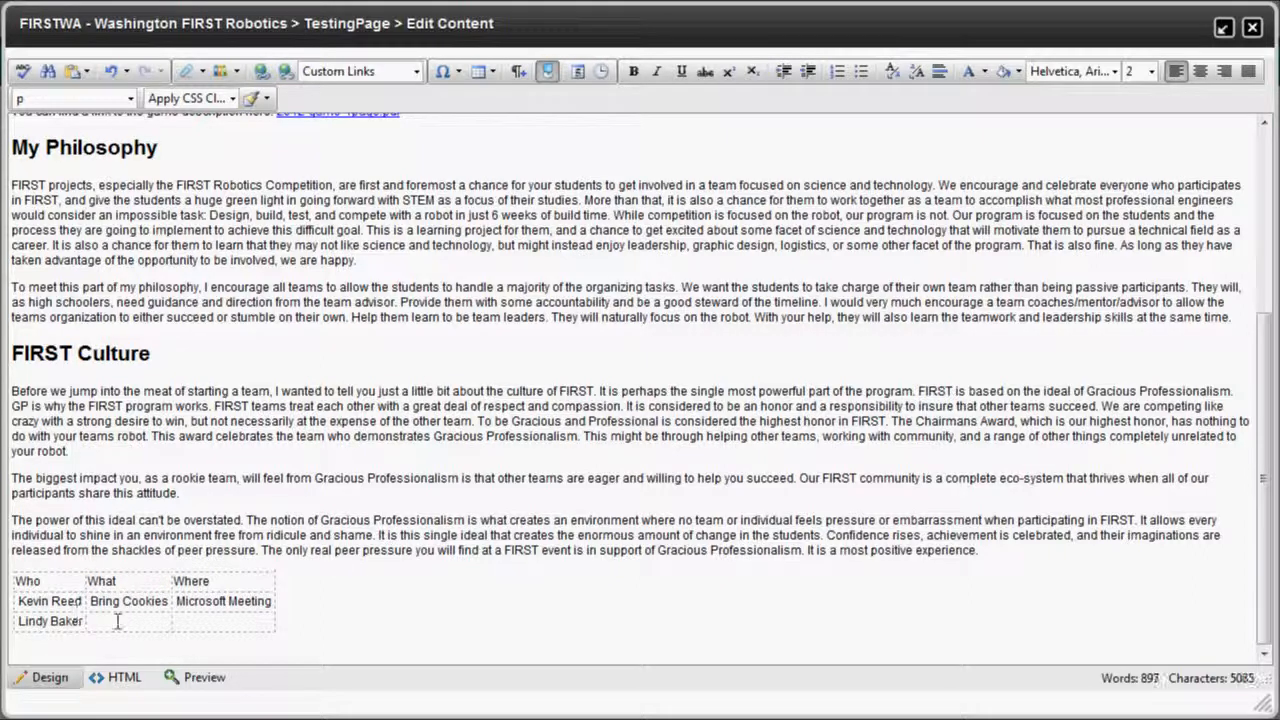
pyautogui.write('Bring')
pyautogui.press('BackSpace')
pyautogui.press('BackSpace')
pyautogui.press('BackSpace')
pyautogui.press('BackSpace')
pyautogui.press('BackSpace')
pyautogui.write('Eat Cookies')
pyautogui.click(197, 621)
pyautogui.write('Mic')
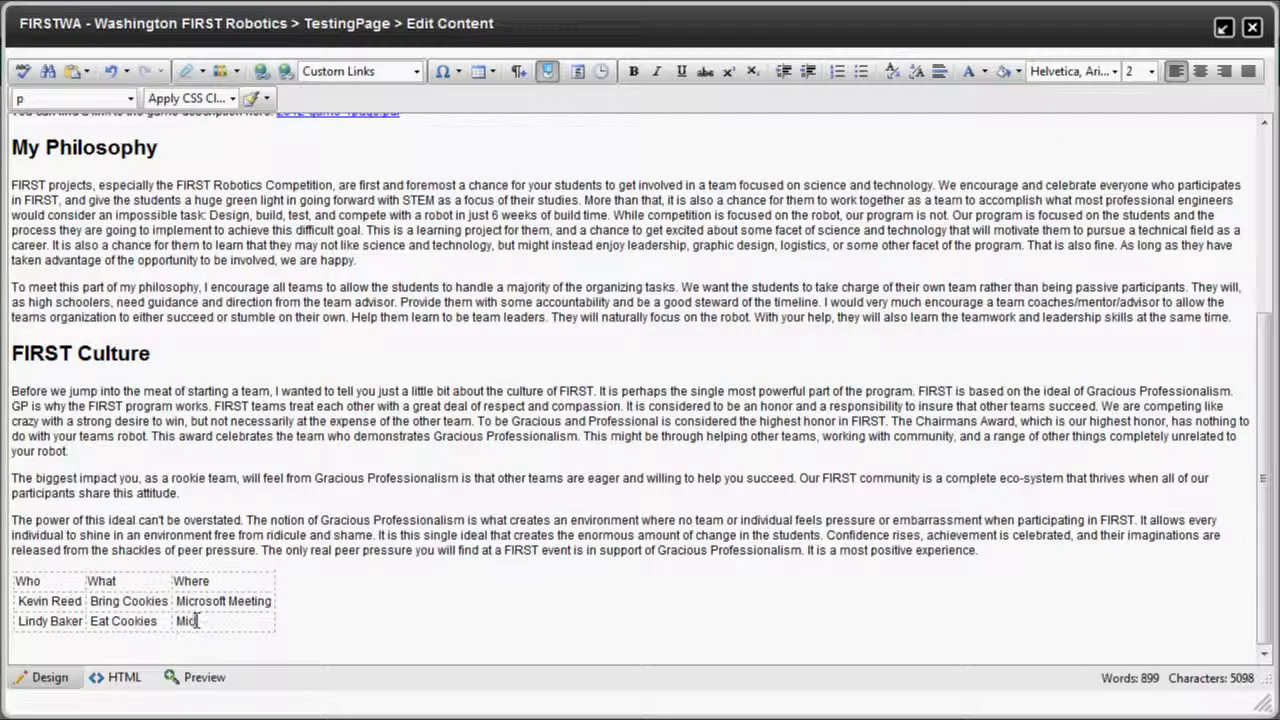
pyautogui.write('rosoft Meeting')
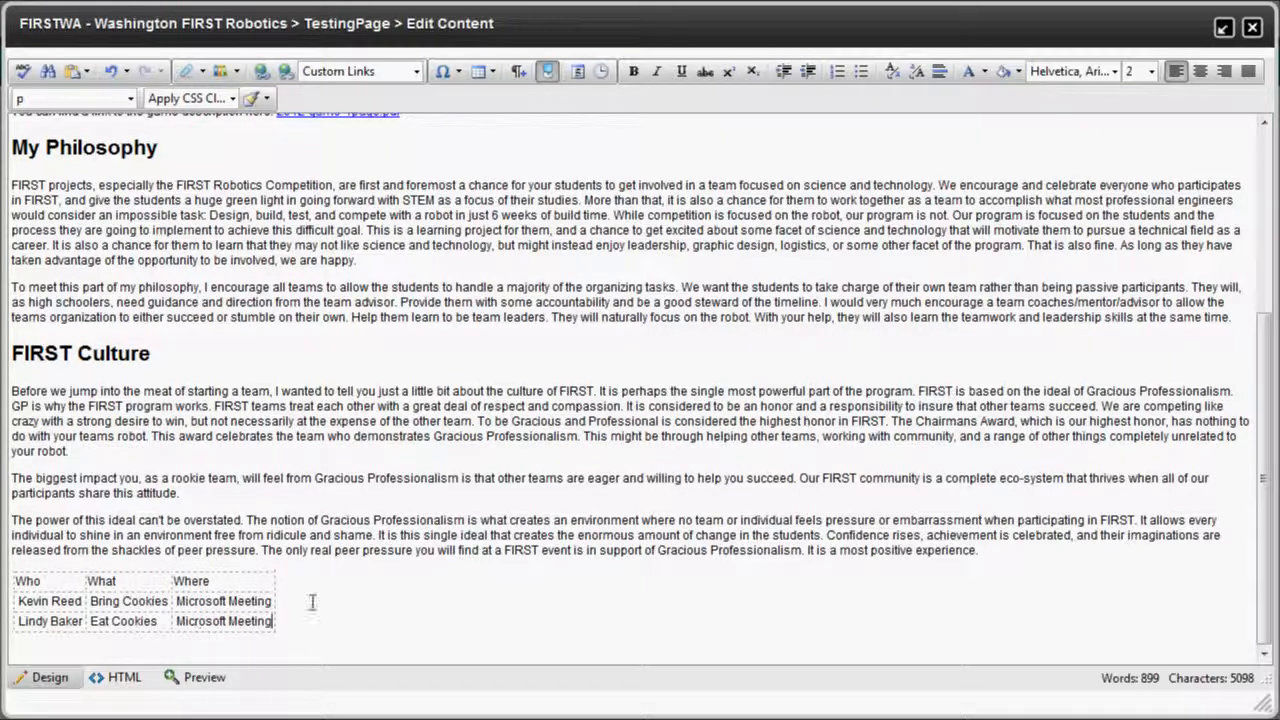